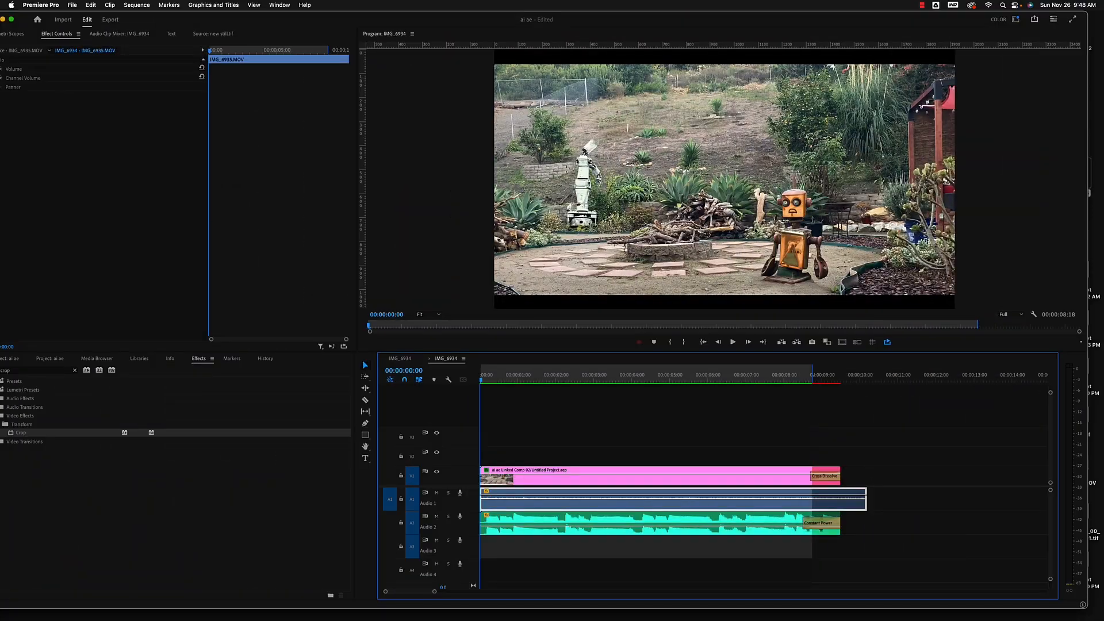
- Scrub through the finished robot composite in the IMG_6934 sequence to about 3 seconds
click(528, 382)
drag(530, 384, 600, 383)
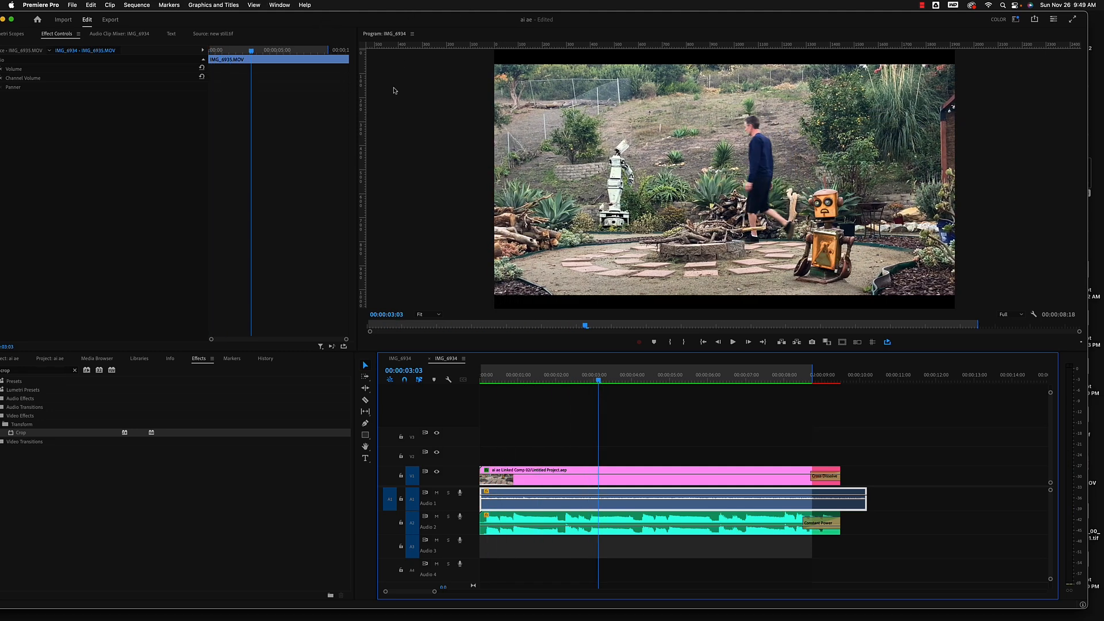
drag(185, 20, 196, 19)
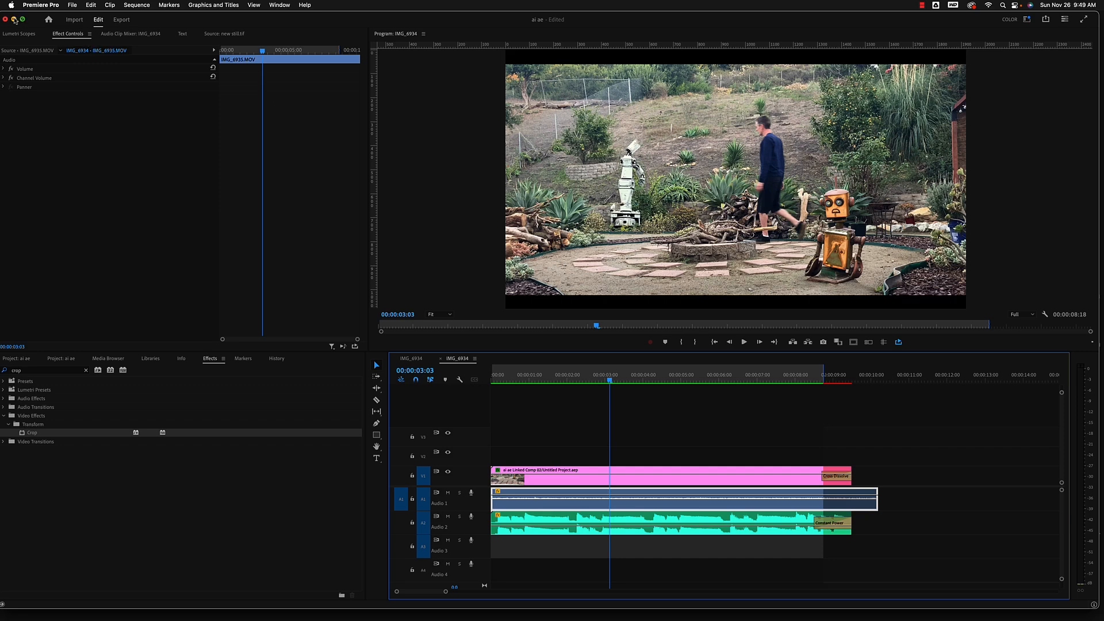
- Add the raw IMG_6935.MOV clip to the IMG_6934 sequence at about 11 seconds, after the existing clips
key(shift+1)
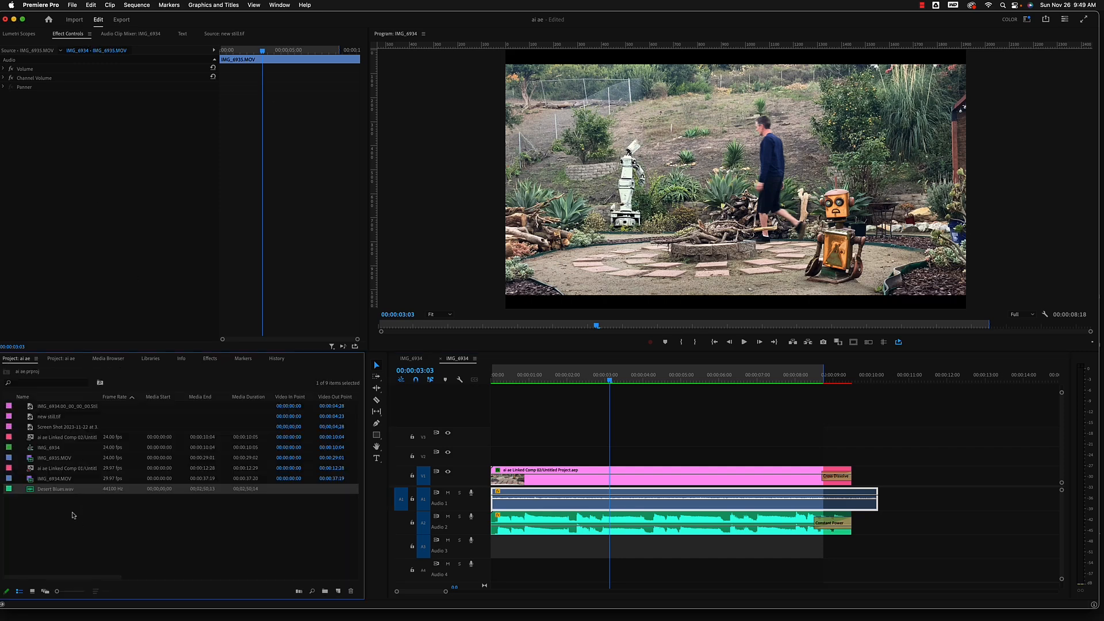
double_click(45, 448)
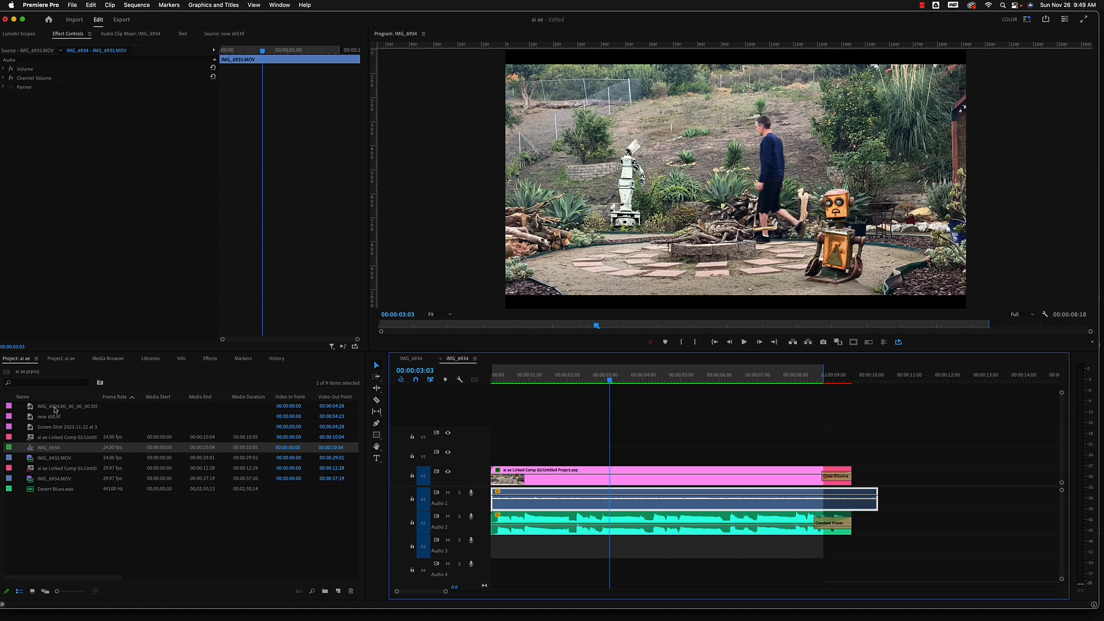
click(33, 460)
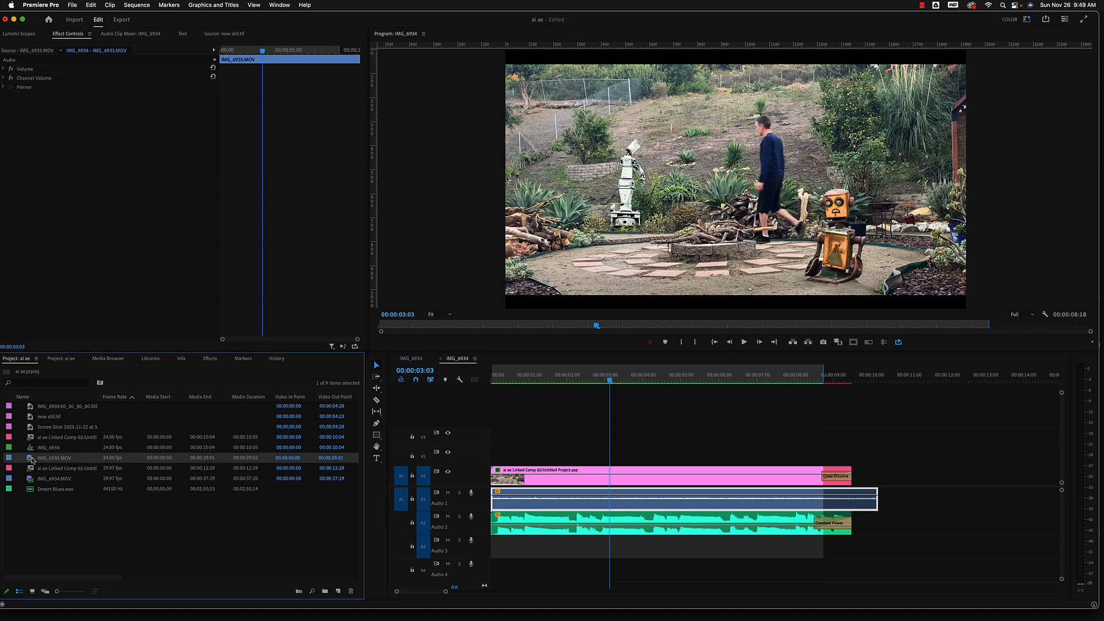
double_click(33, 460)
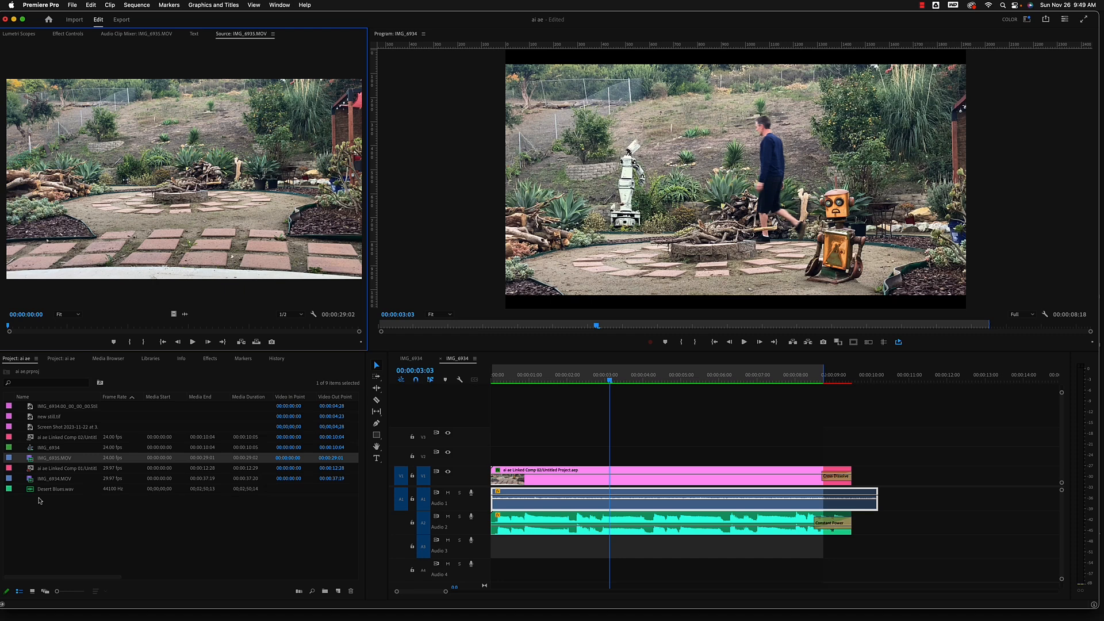
drag(31, 459, 918, 476)
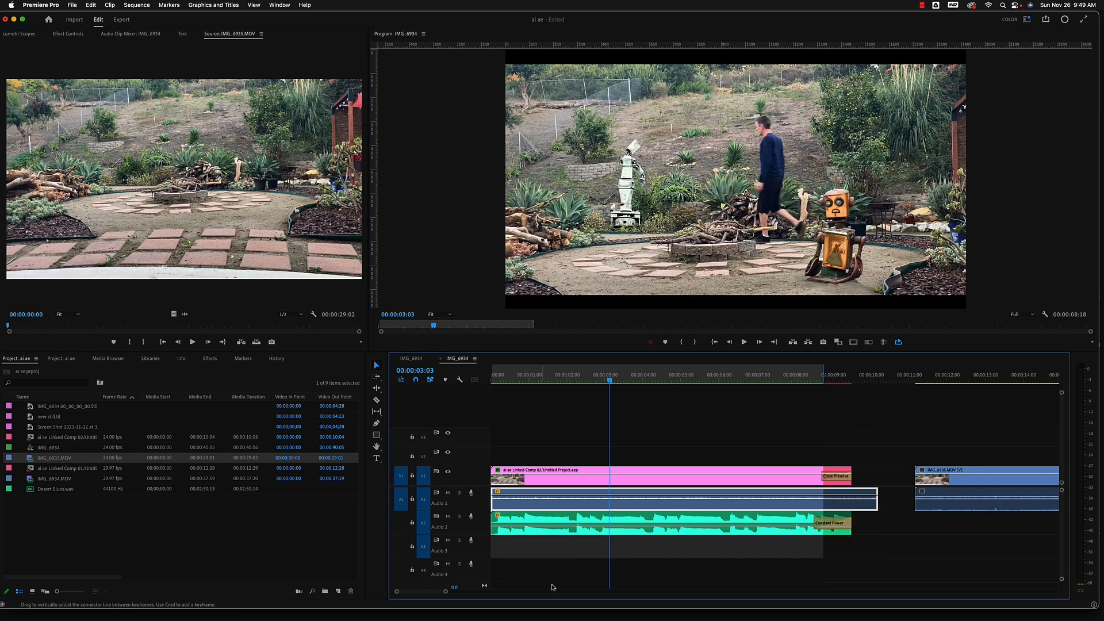
- Apply Set to Frame Size to the newly added IMG_6935.MOV clip in the sequence
drag(445, 592, 518, 593)
click(605, 380)
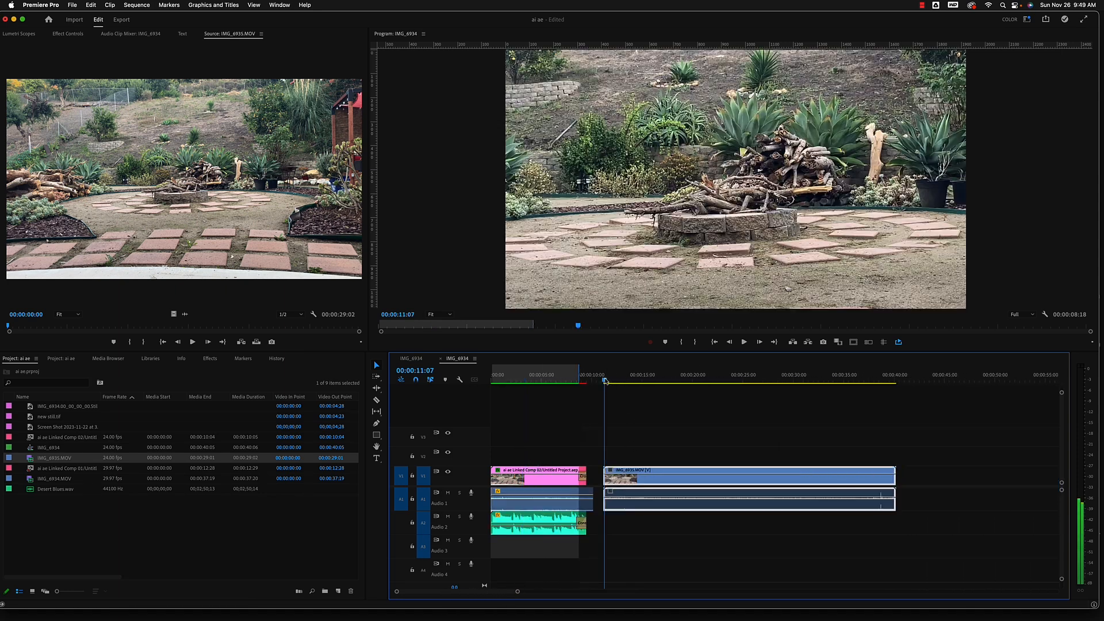
drag(605, 381, 607, 381)
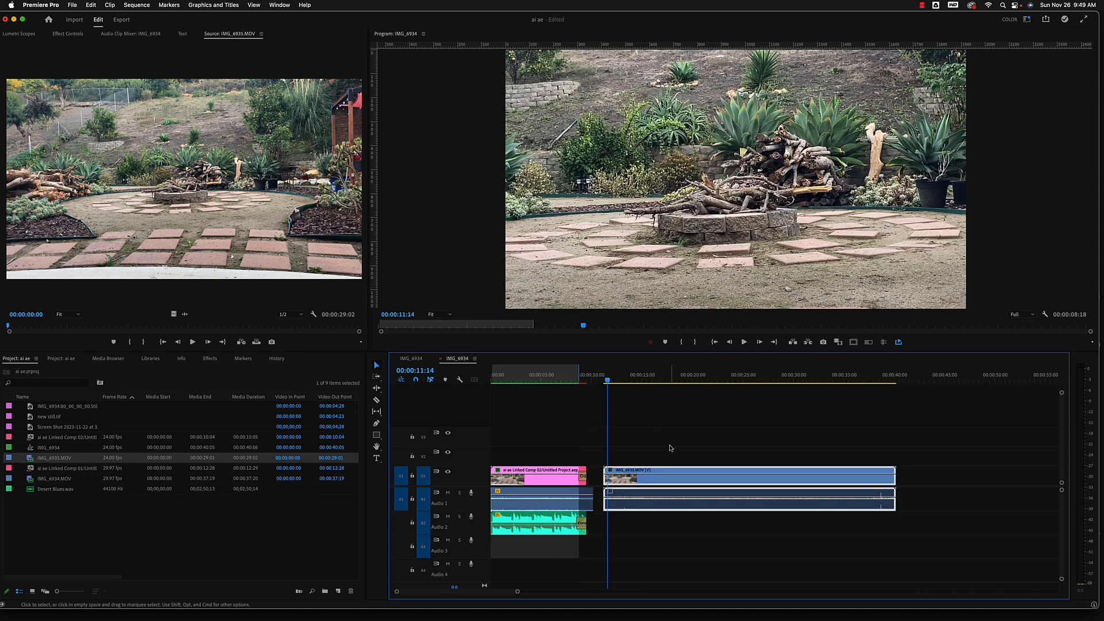
right_click(685, 476)
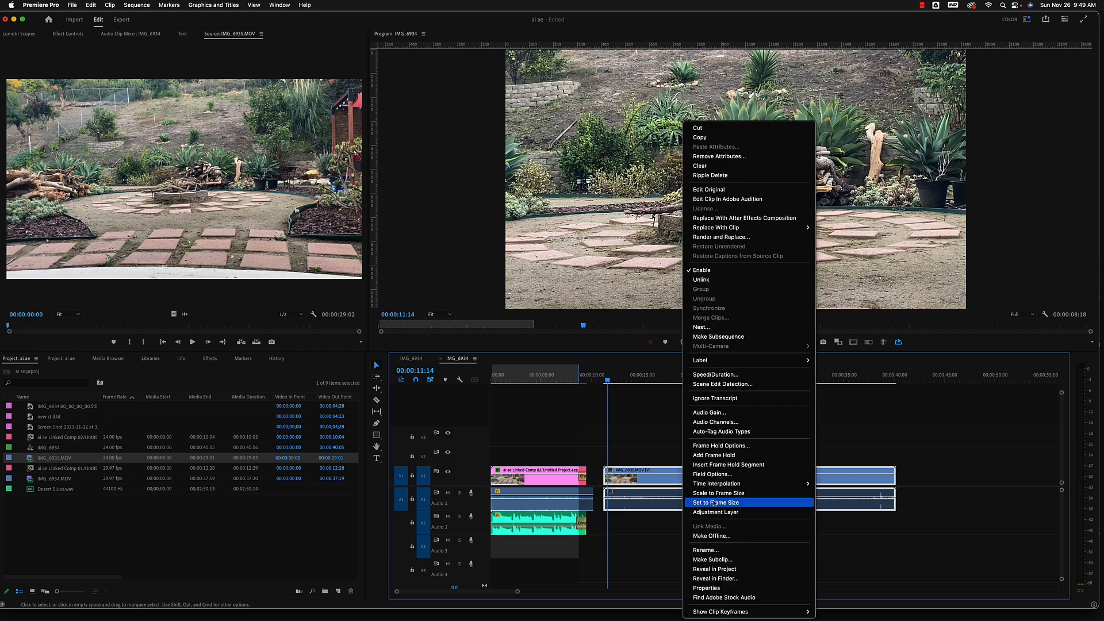
click(714, 503)
- Compare the raw clip with the finished composite by scrubbing and playing both, and save the project
drag(608, 382, 694, 392)
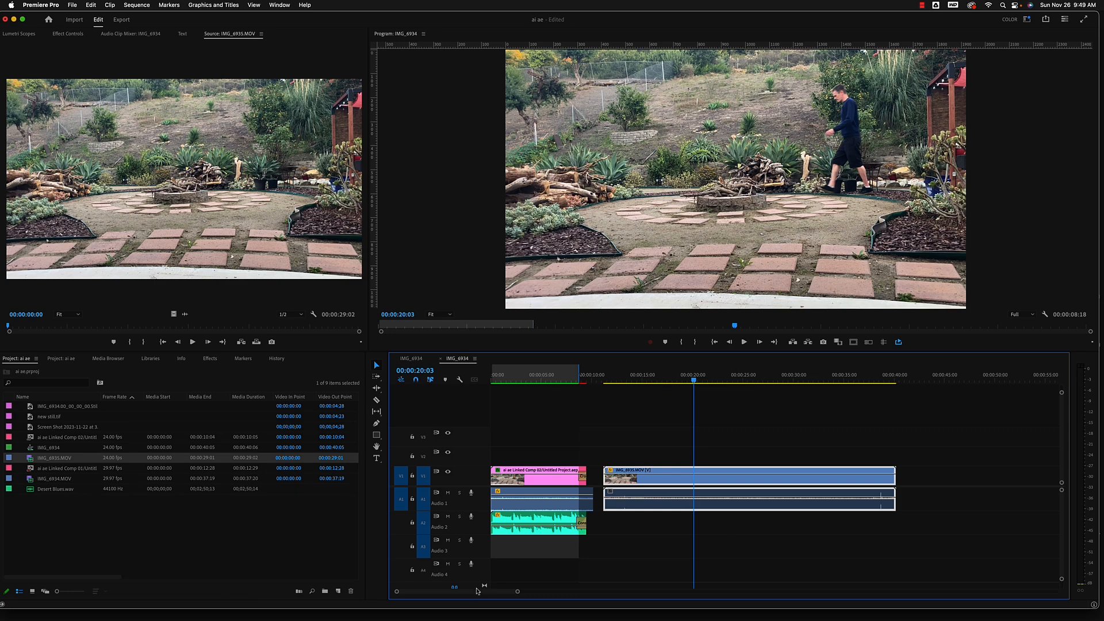
drag(562, 377, 483, 376)
key(space)
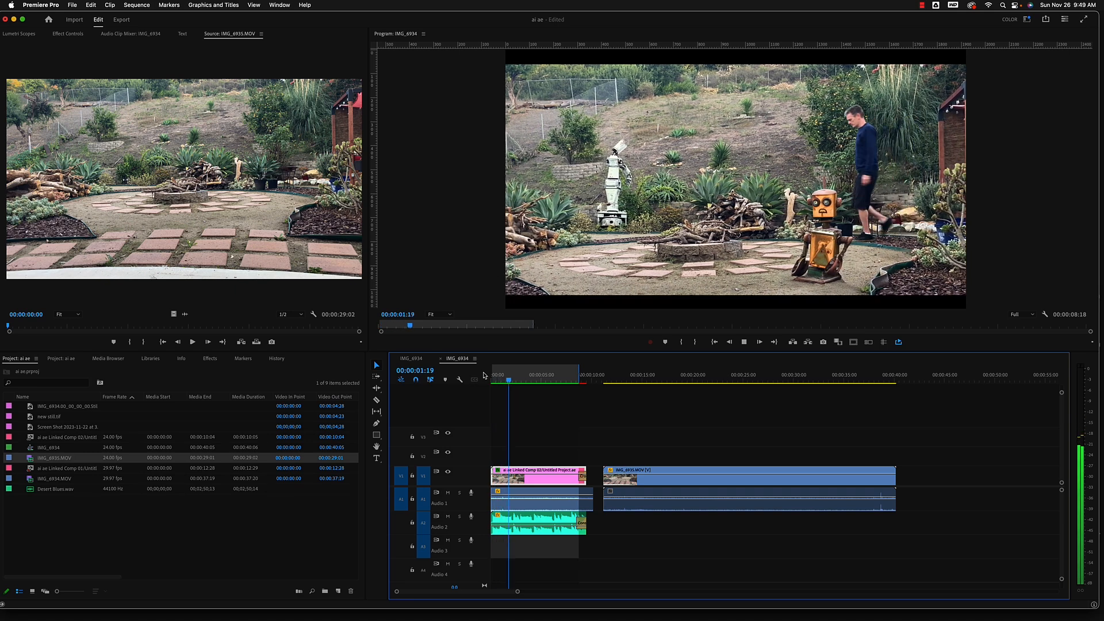
key(space)
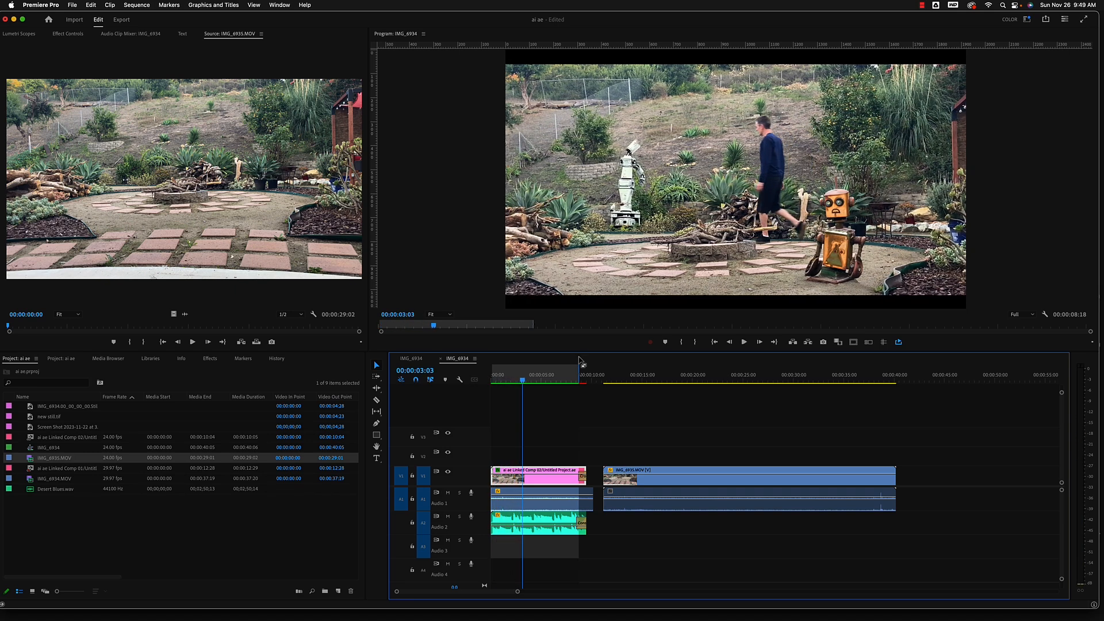
click(524, 380)
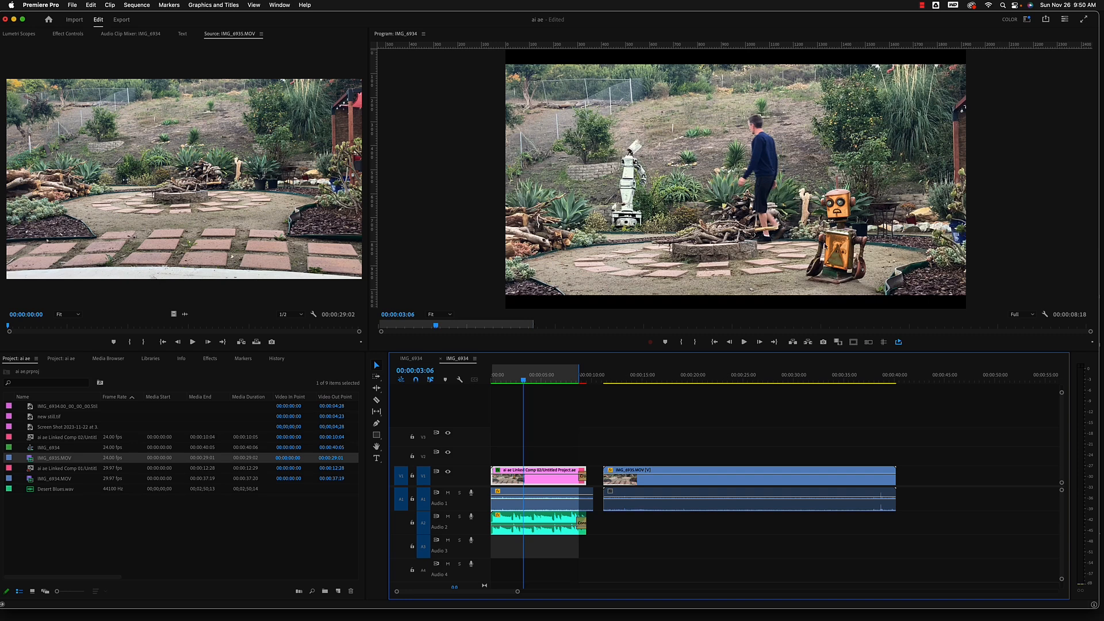
click(618, 380)
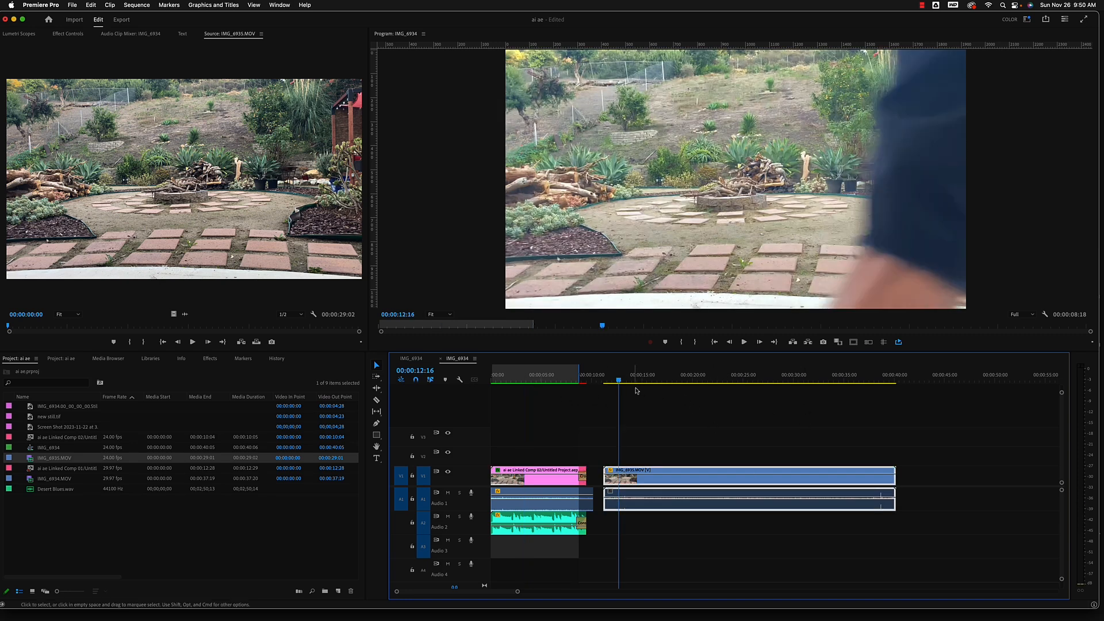
drag(622, 386, 704, 390)
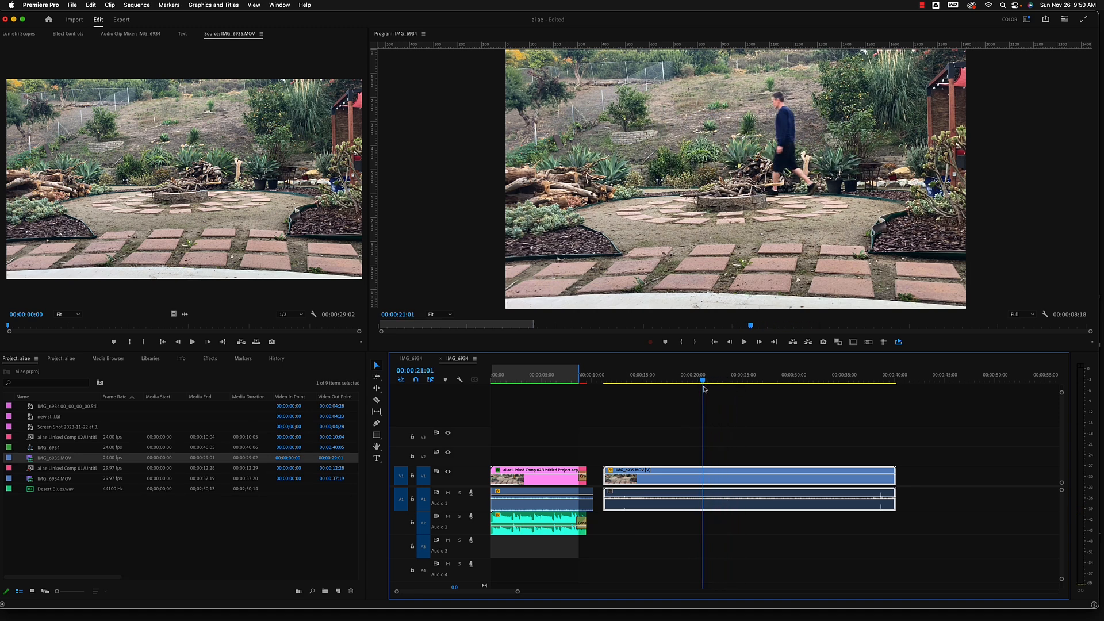
key(super+s)
- Review the composite again and park the playhead on an empty frame of the raw clip at 00:00:16:10
drag(703, 380, 524, 380)
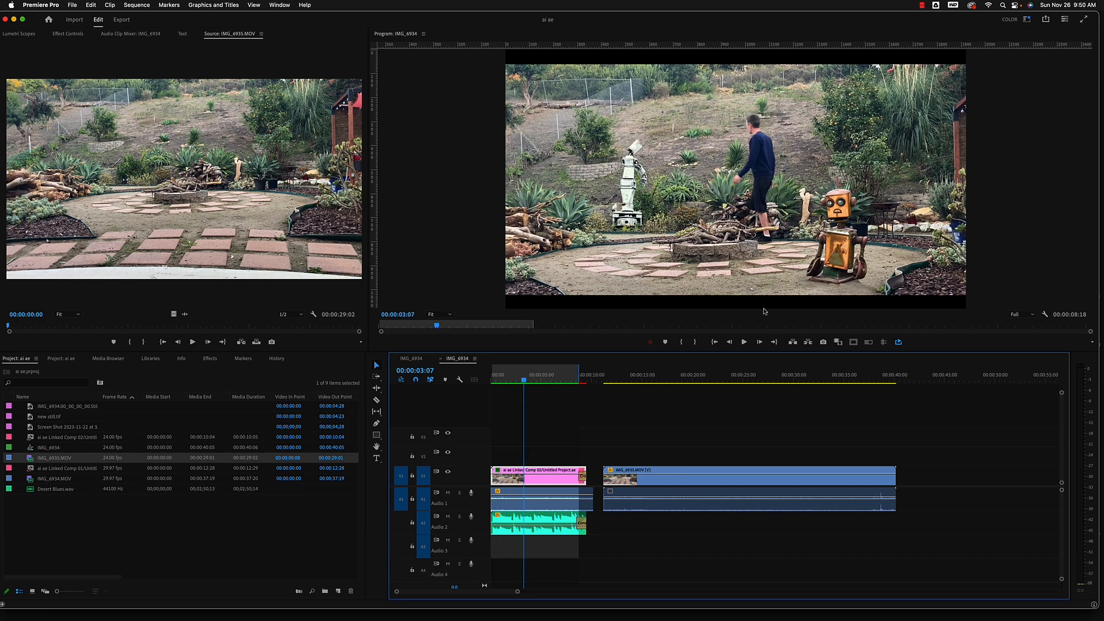
mouse_move(529, 380)
mouse_down()
mouse_move(515, 381)
mouse_move(556, 385)
mouse_move(532, 384)
mouse_up()
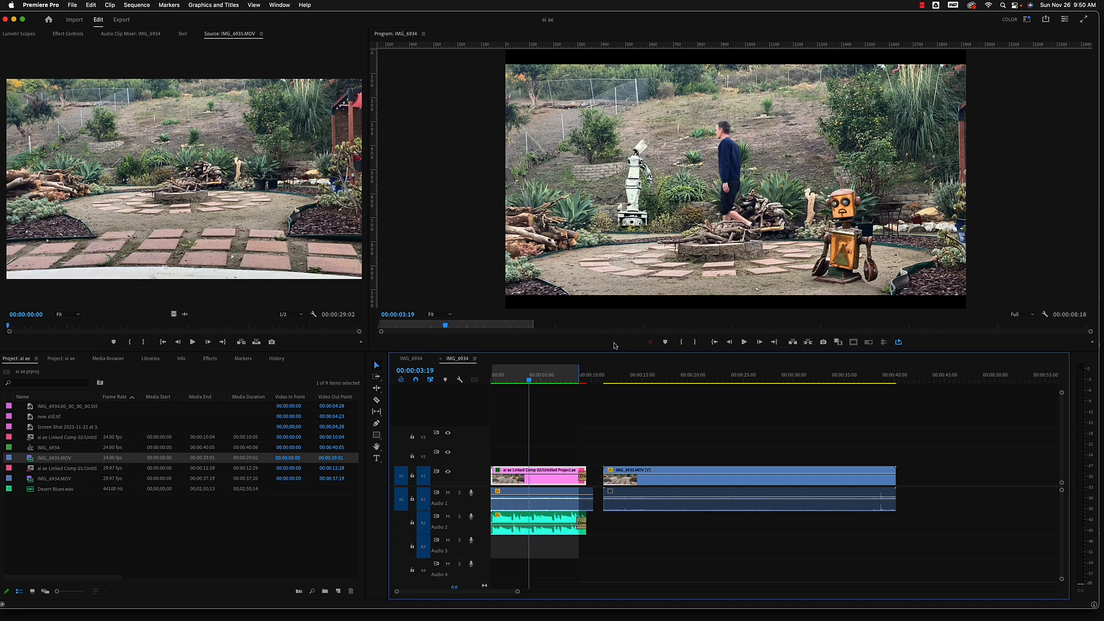
click(538, 378)
drag(539, 378, 634, 378)
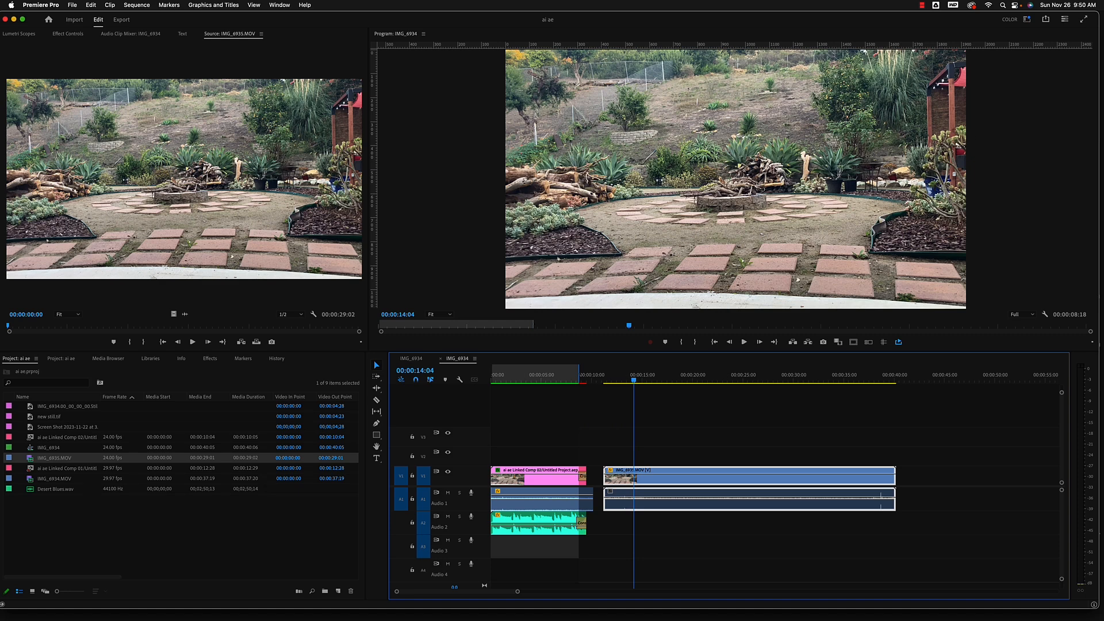
drag(635, 382, 656, 390)
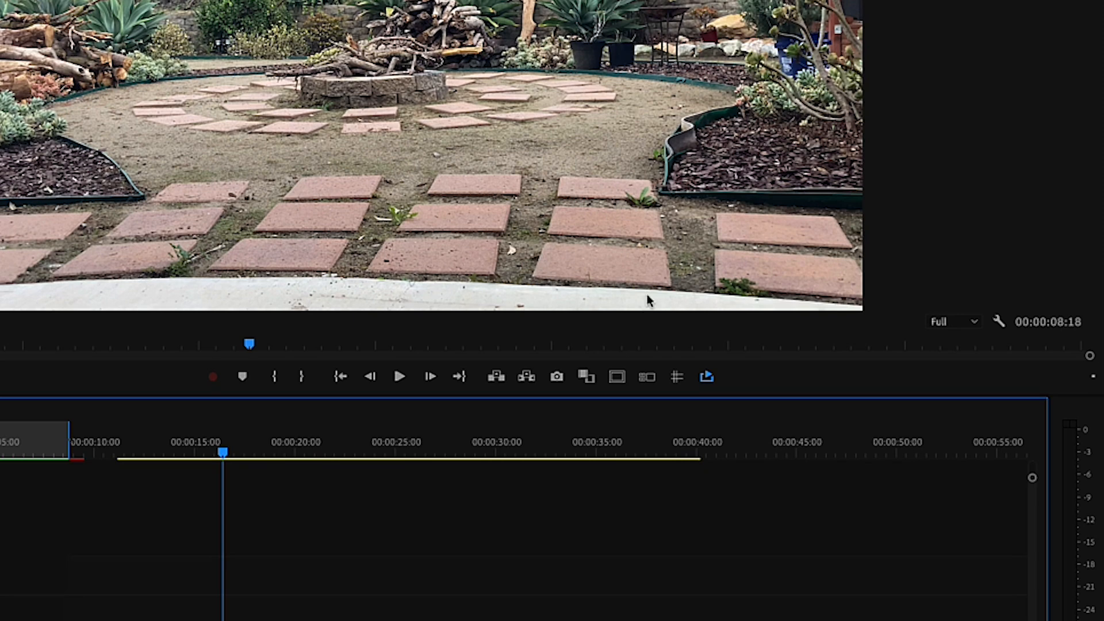
- Add the Export Frame button to the Program monitor's controls
click(1095, 377)
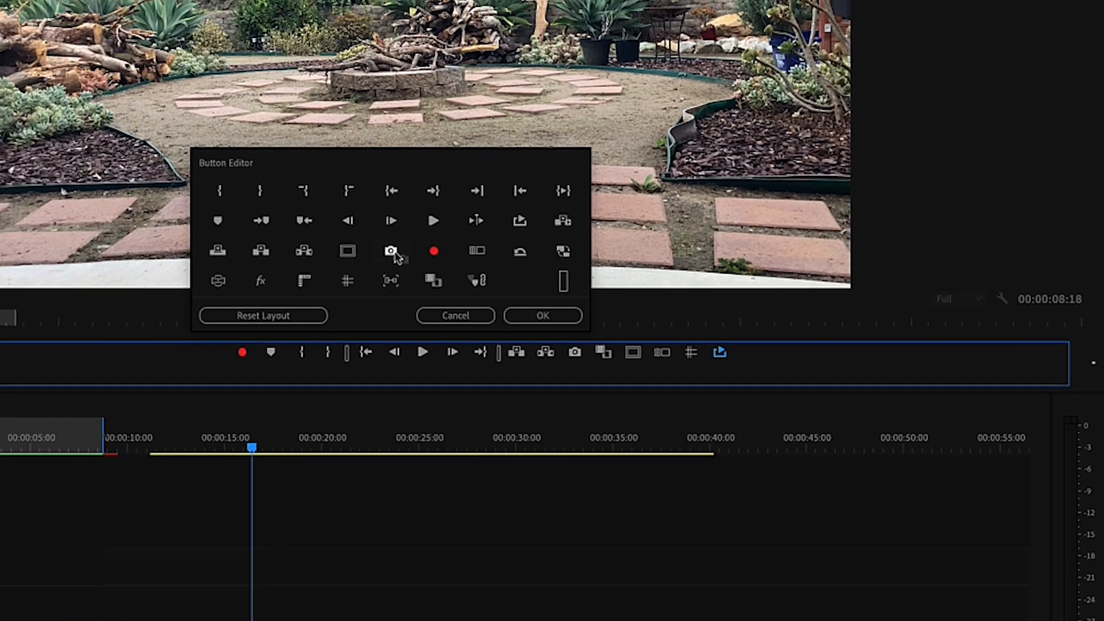
drag(395, 257, 437, 374)
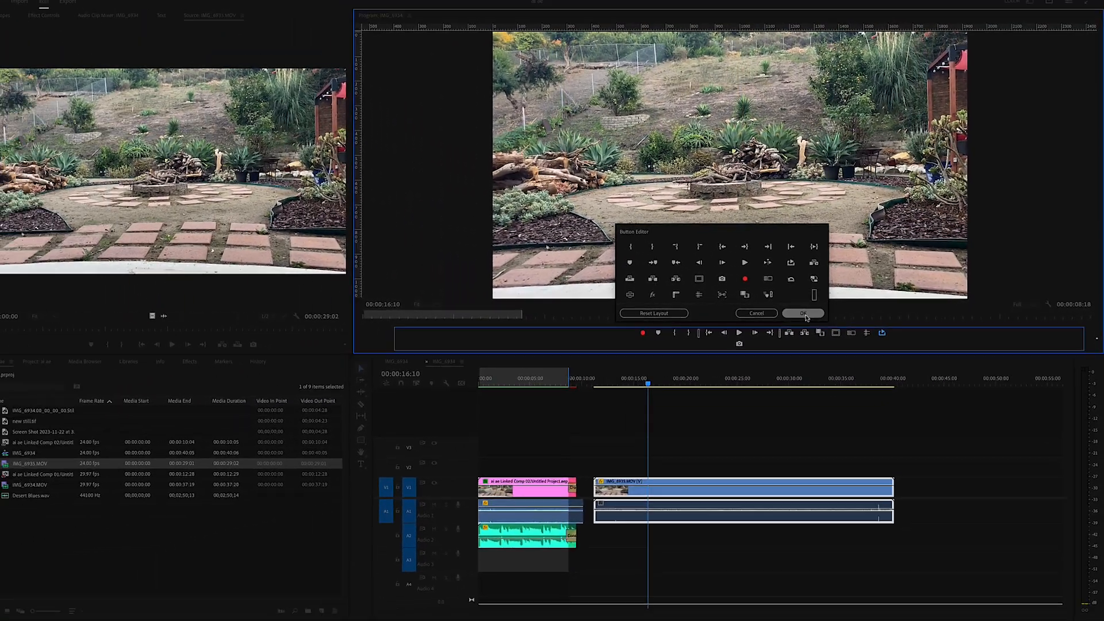
click(726, 314)
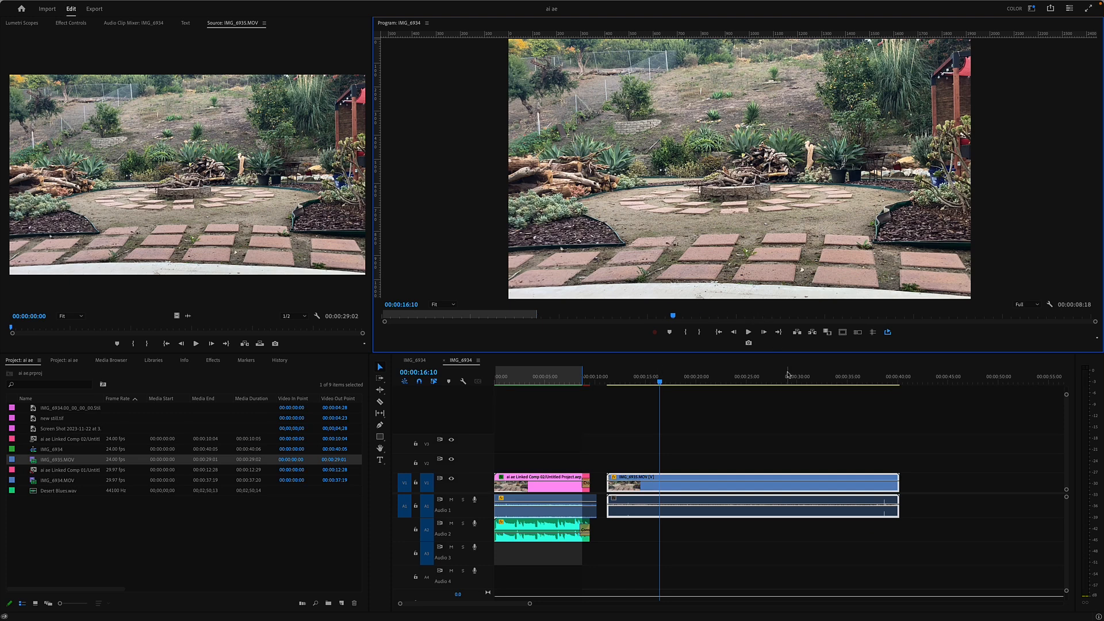
- Export the current frame as a TIFF named "clean plate AI" and import it into the project
click(749, 344)
drag(587, 276, 683, 290)
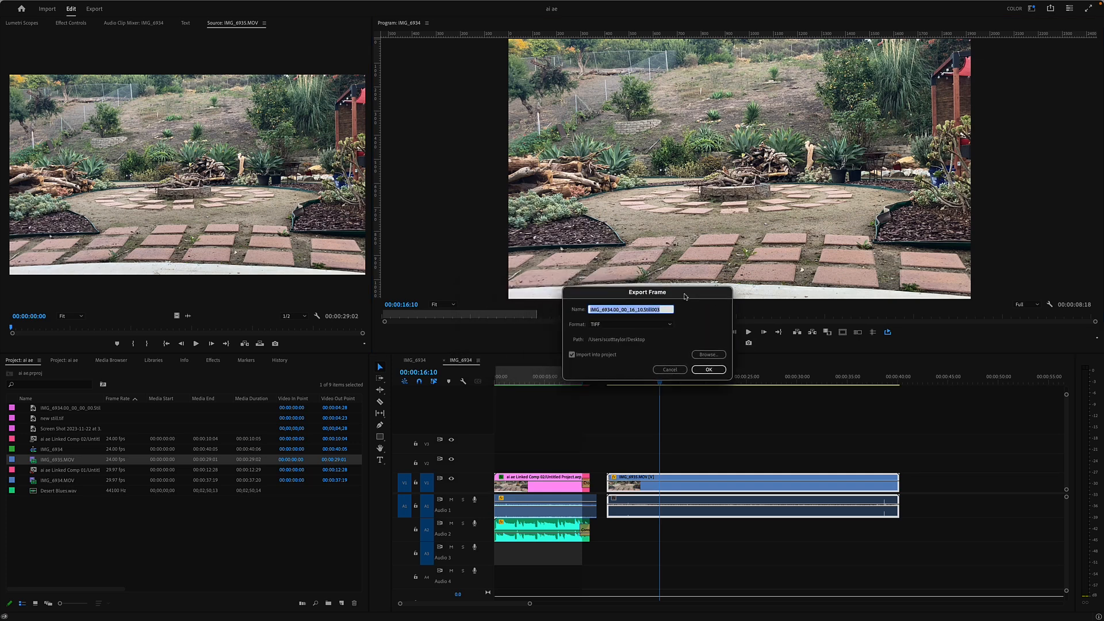
text(clean plate A)
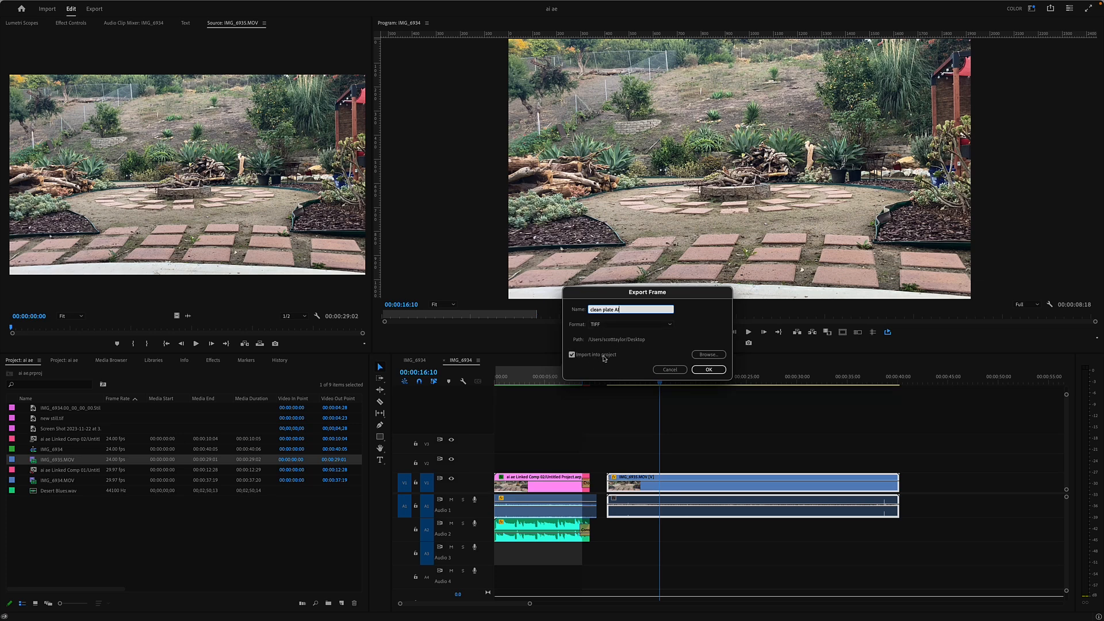
click(709, 369)
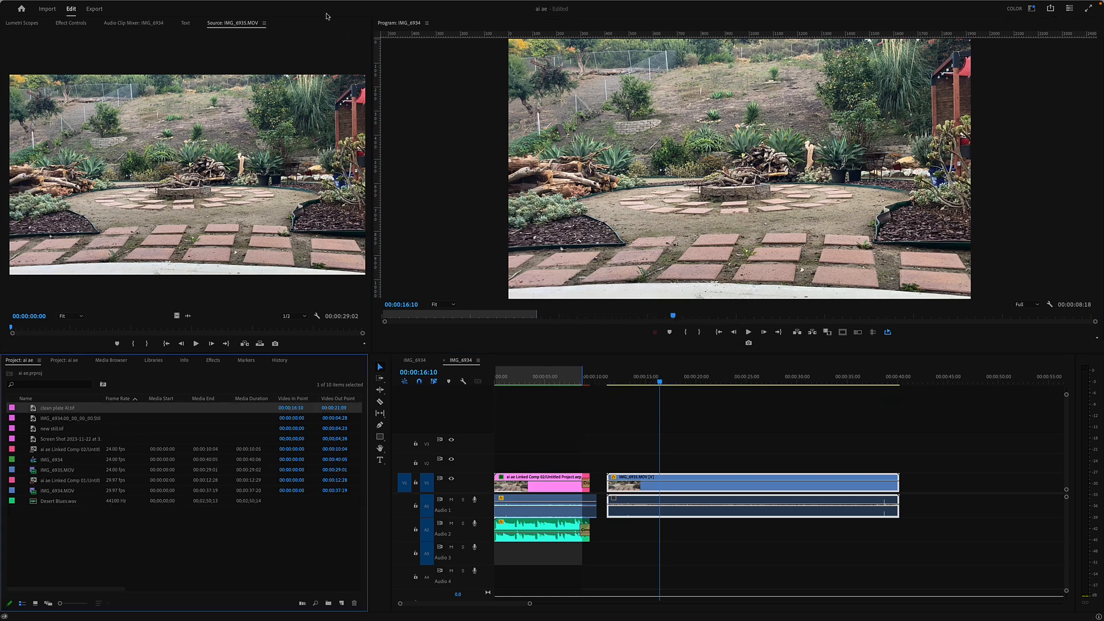
- Open clean plate AI.tif in Adobe Photoshop from the project and activate the freehand Lasso tool
right_click(56, 409)
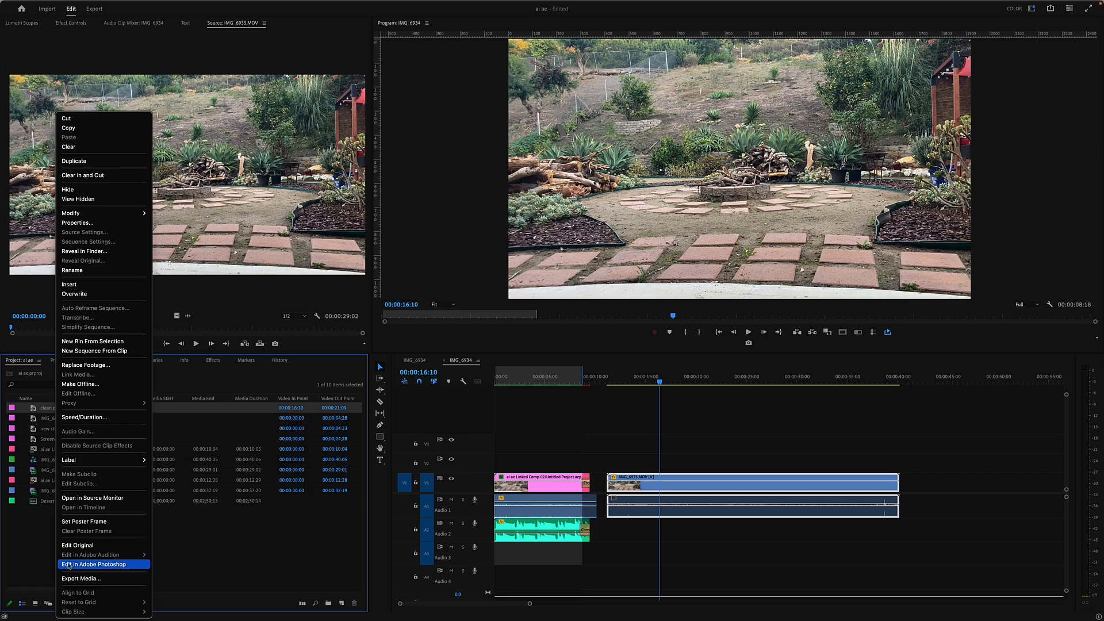
click(94, 565)
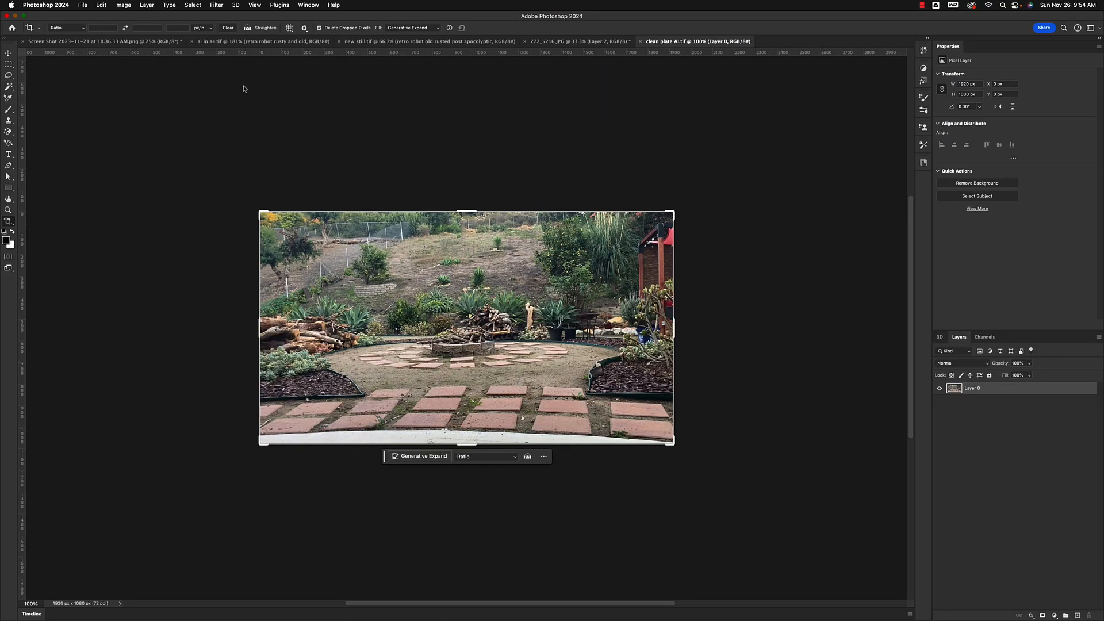
click(254, 5)
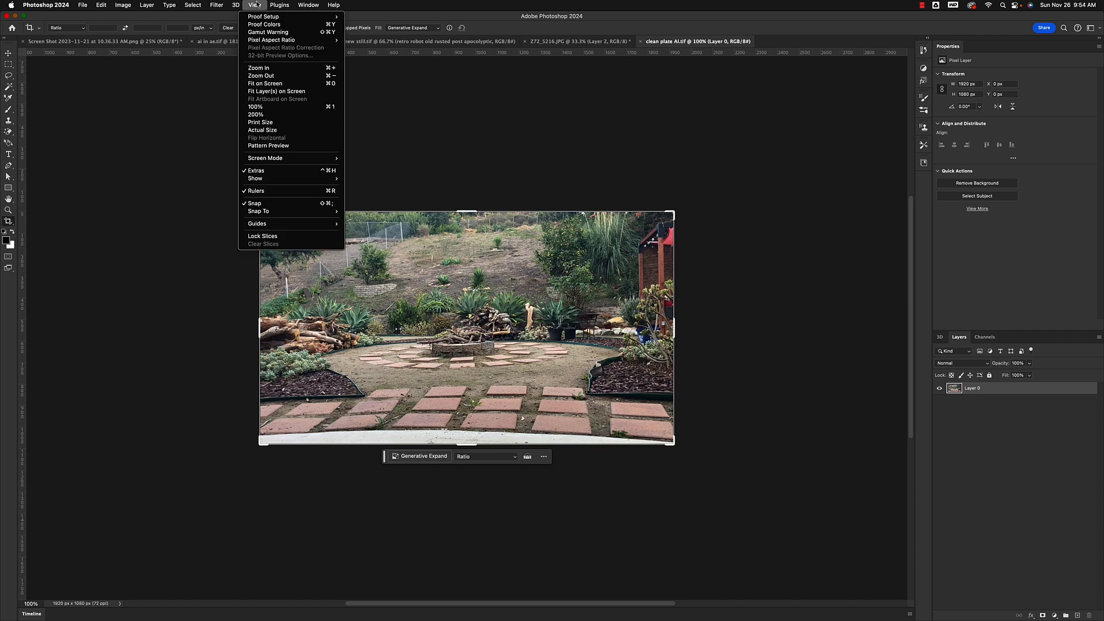
click(265, 83)
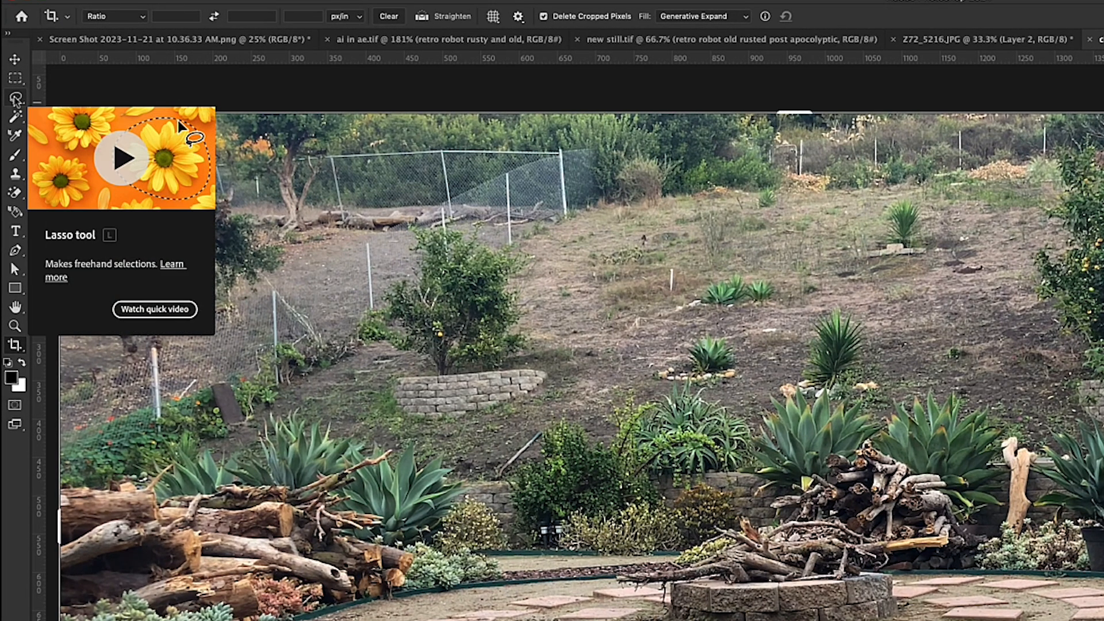
click(16, 98)
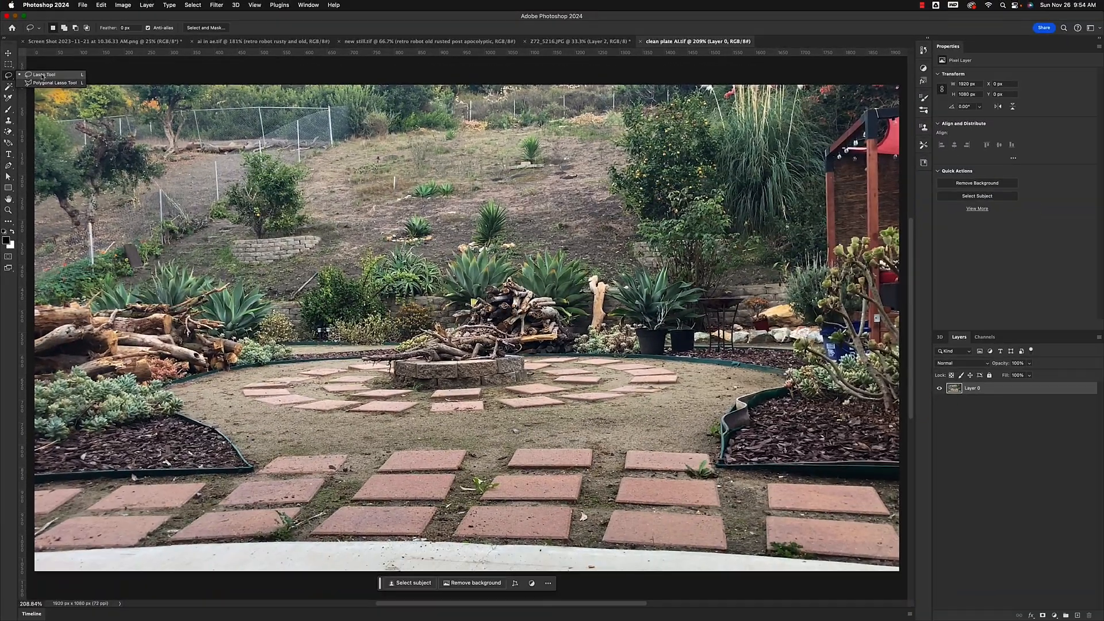
click(69, 88)
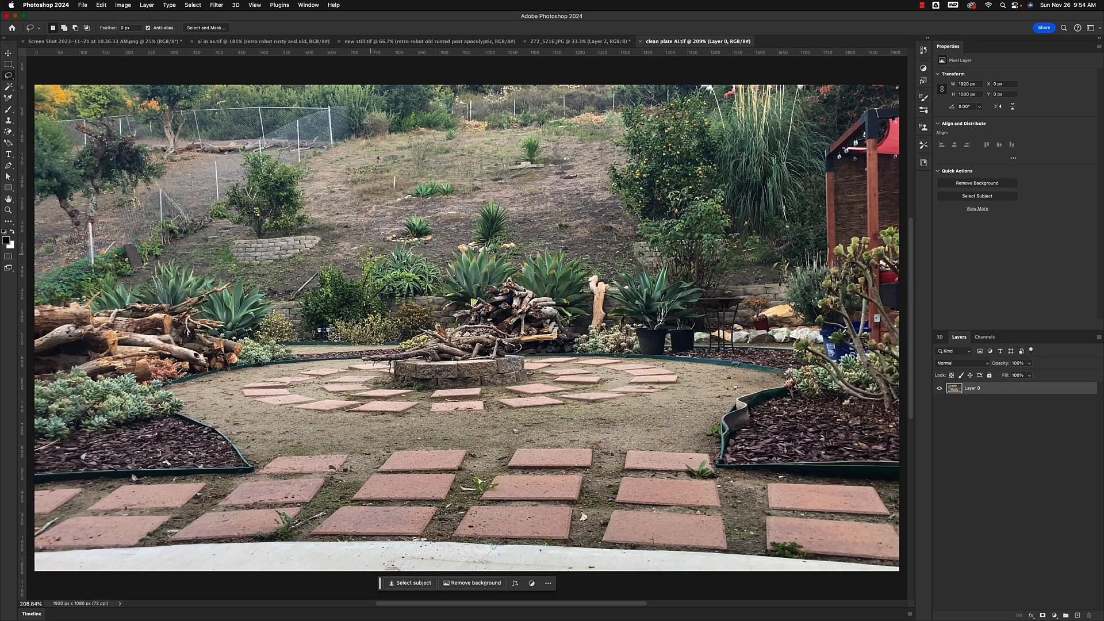
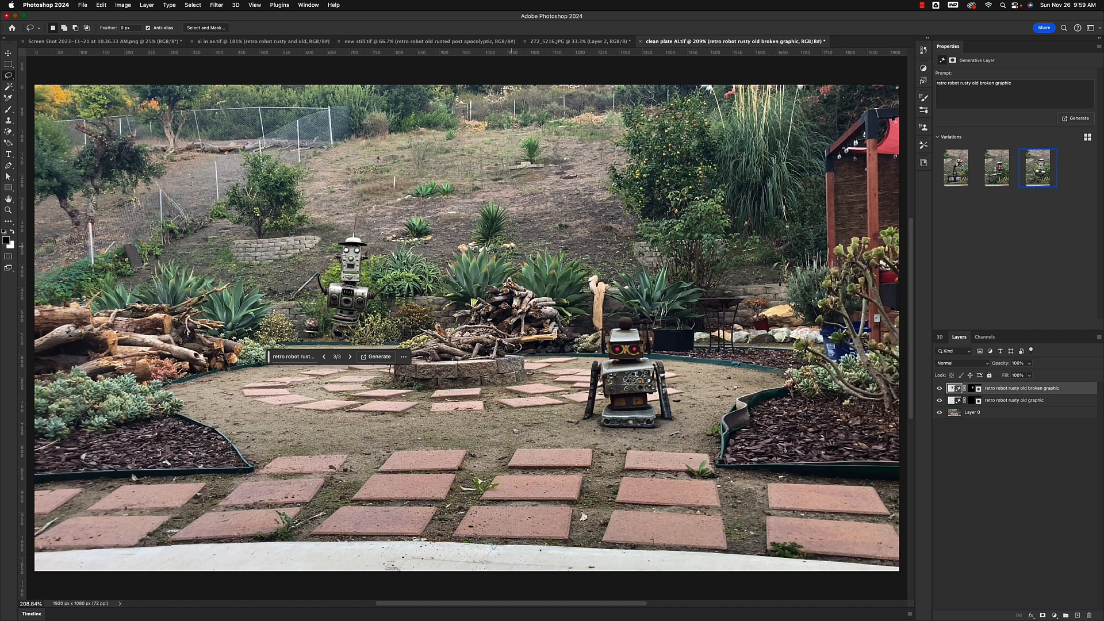
- Save the layered clean plate AI.tif with no image compression, keeping its layers
mouse_move(724, 10)
mouse_down()
mouse_move(762, 12)
mouse_move(743, 12)
mouse_up()
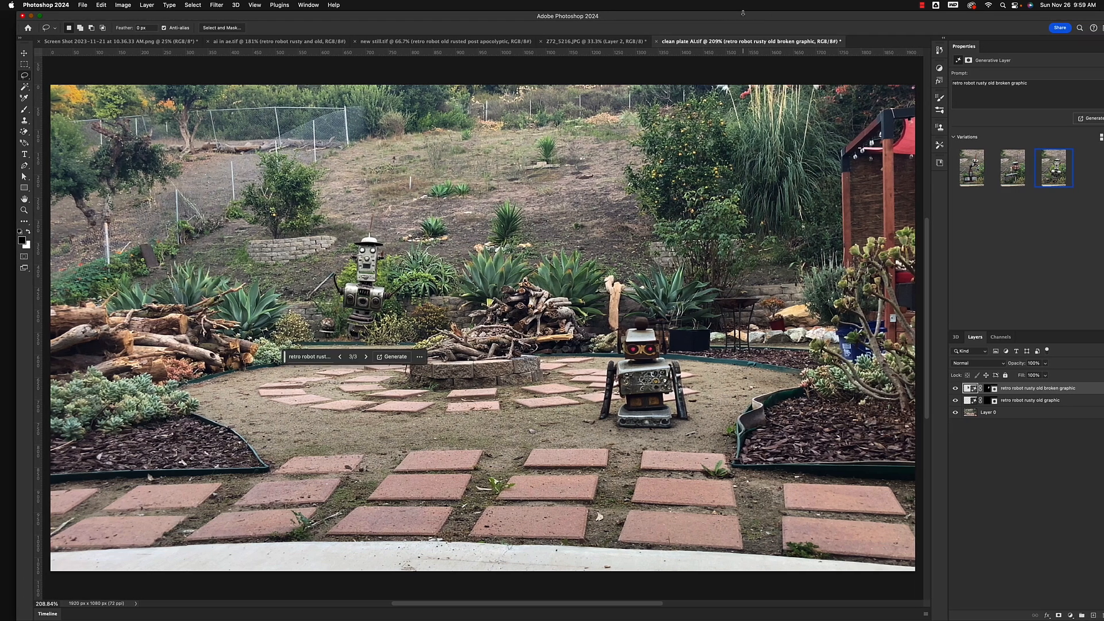
key(super+s)
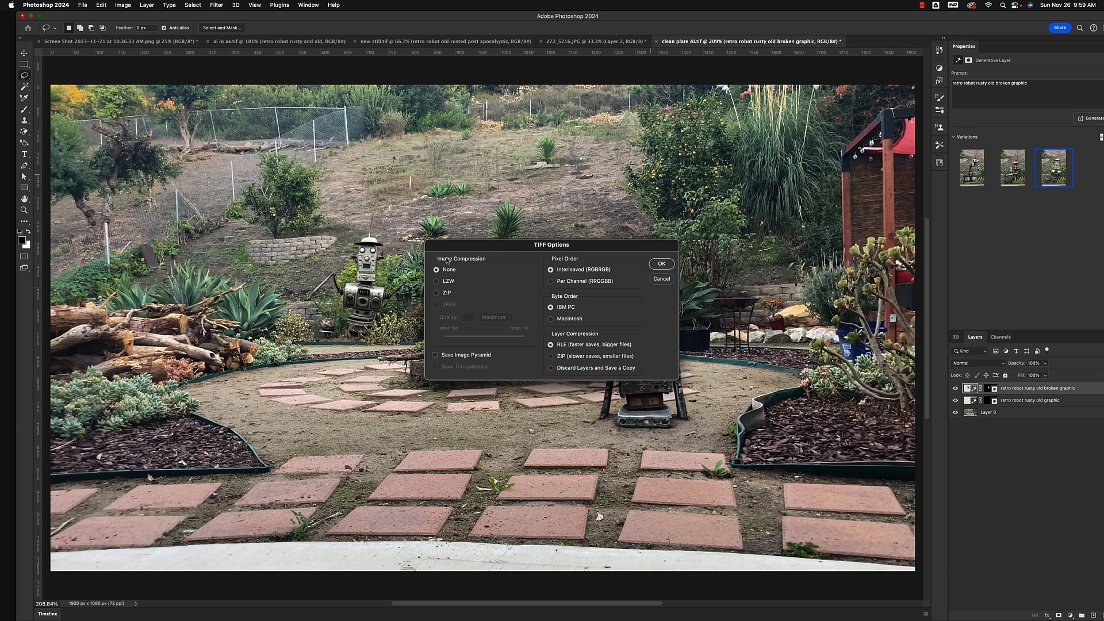
click(663, 264)
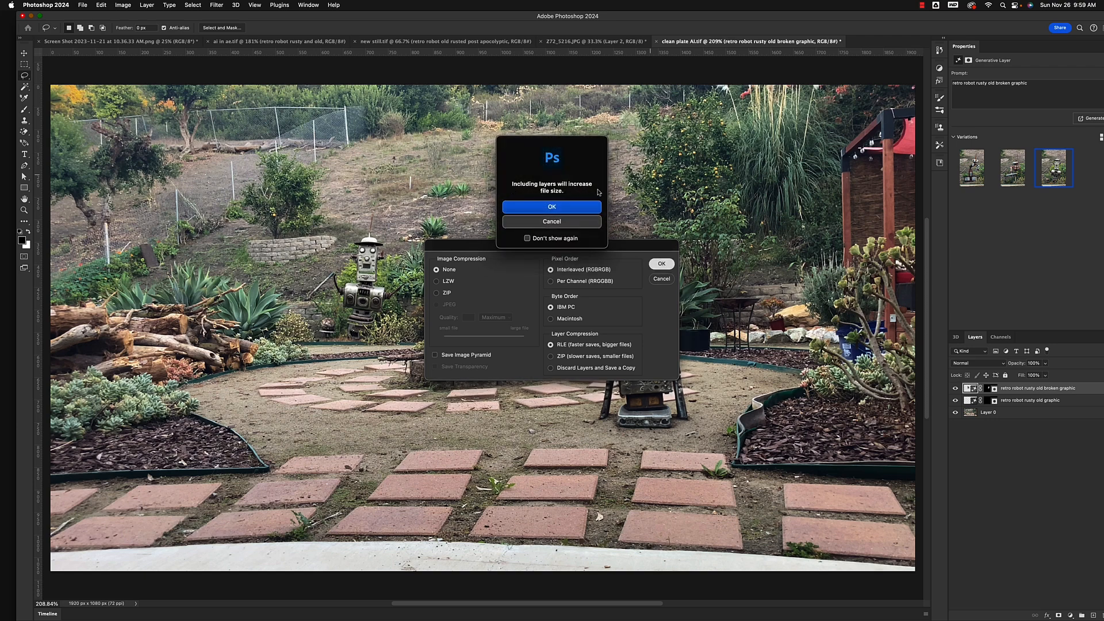
click(560, 208)
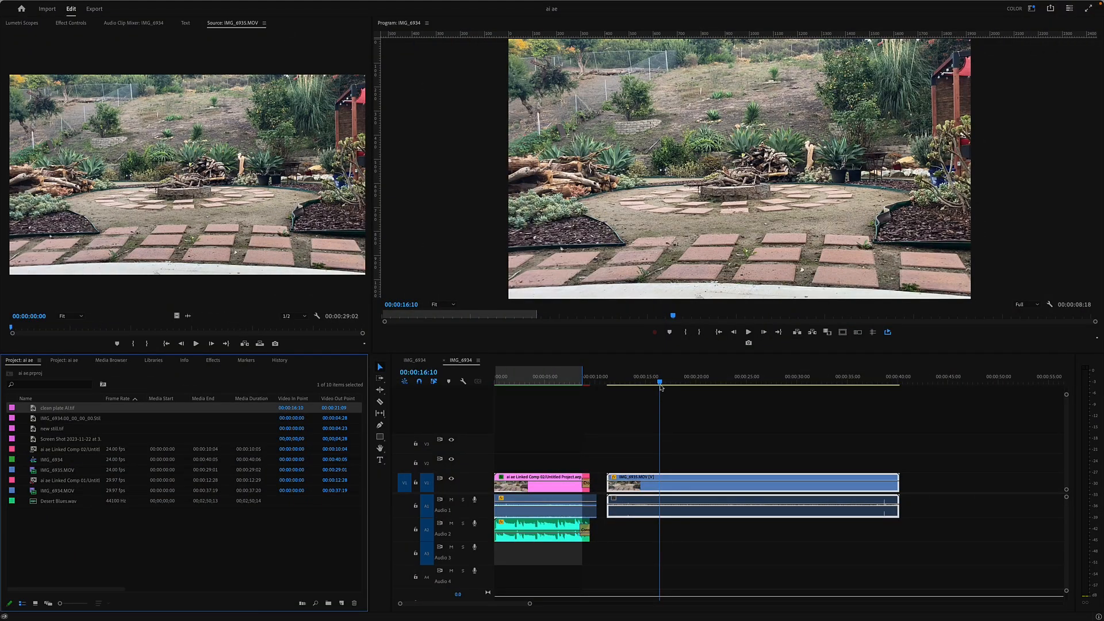
- Switch to Premiere Pro and place clean plate AI.tif on track V2 directly above the IMG_6935.MOV clip
drag(660, 384, 707, 389)
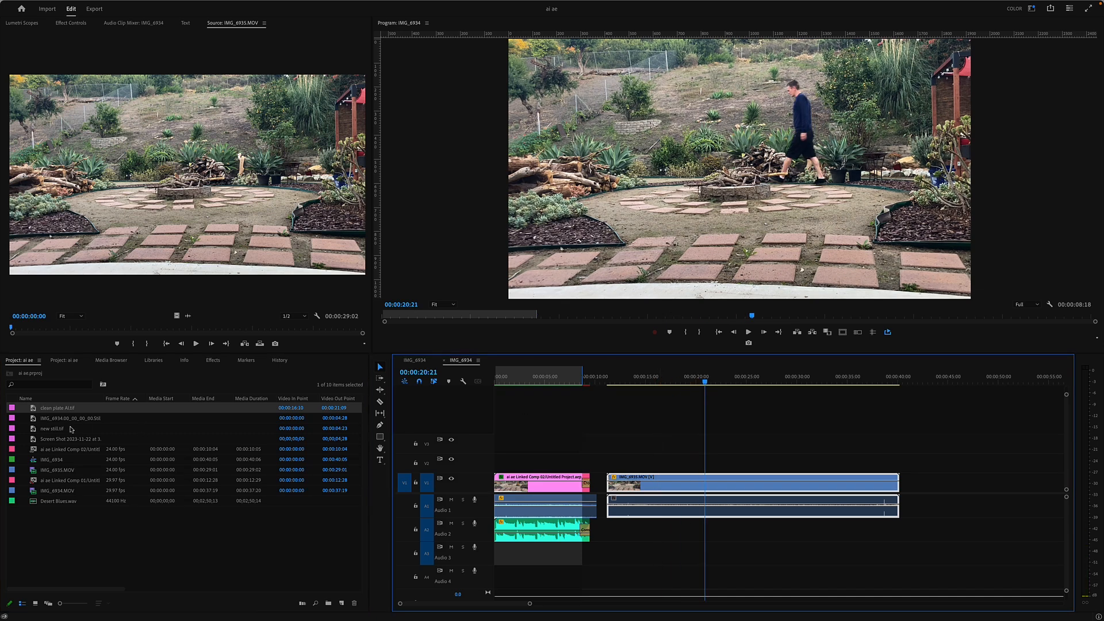
drag(33, 410, 893, 477)
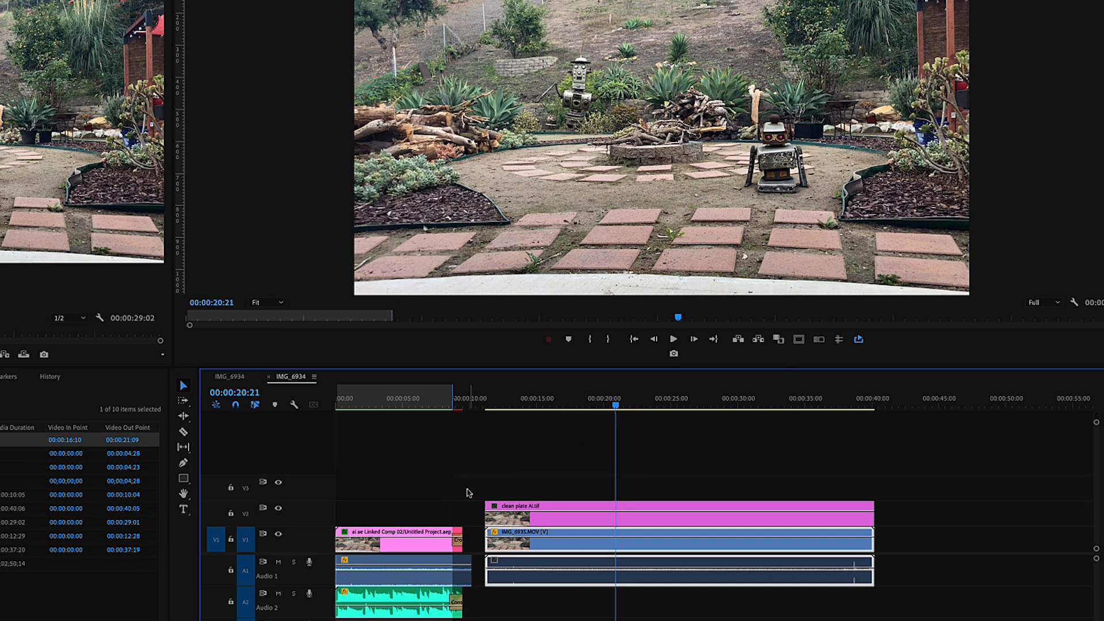
- Compare the robot plate with the footage below by toggling track V2's visibility, scrubbing, and temporarily lowering the plate clip's opacity
drag(619, 403, 554, 404)
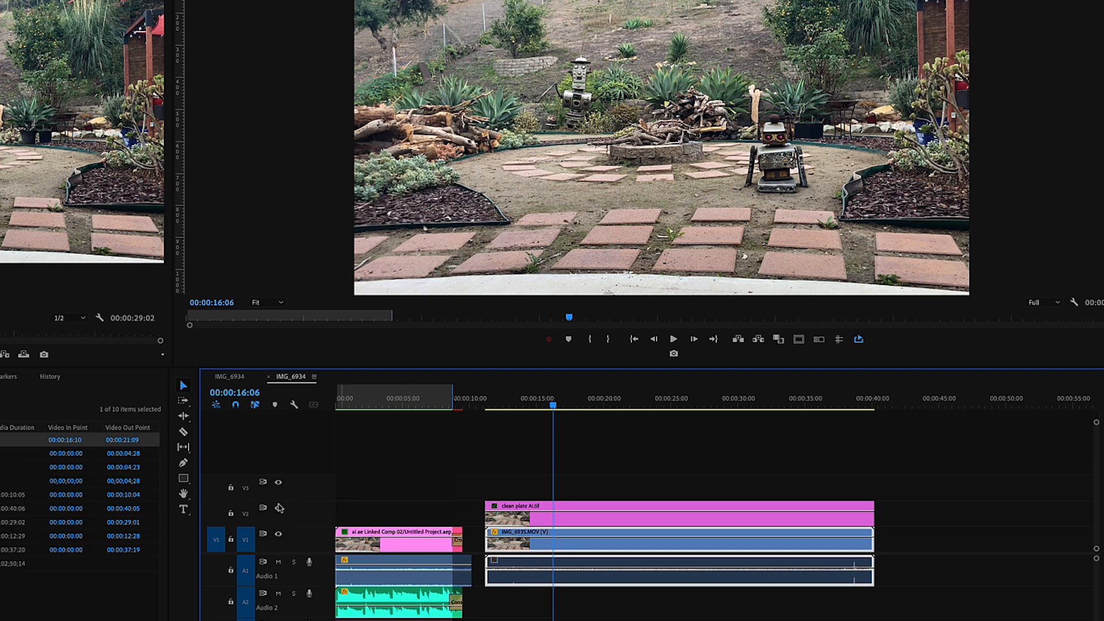
click(278, 510)
click(278, 510)
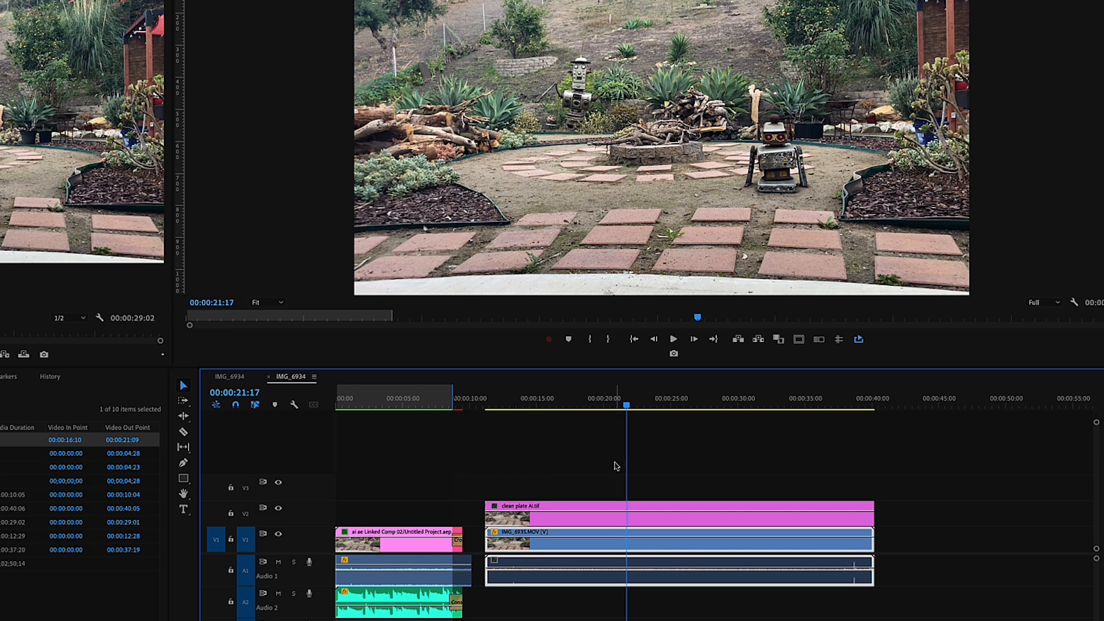
click(637, 406)
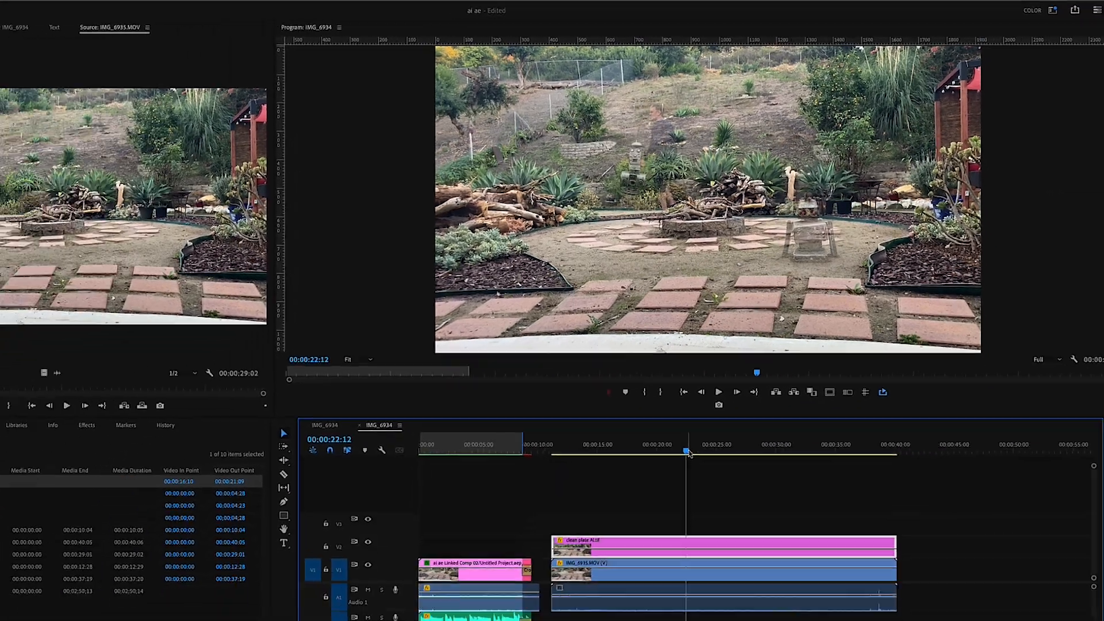
mouse_move(689, 453)
mouse_down()
mouse_move(718, 452)
mouse_move(685, 451)
mouse_up()
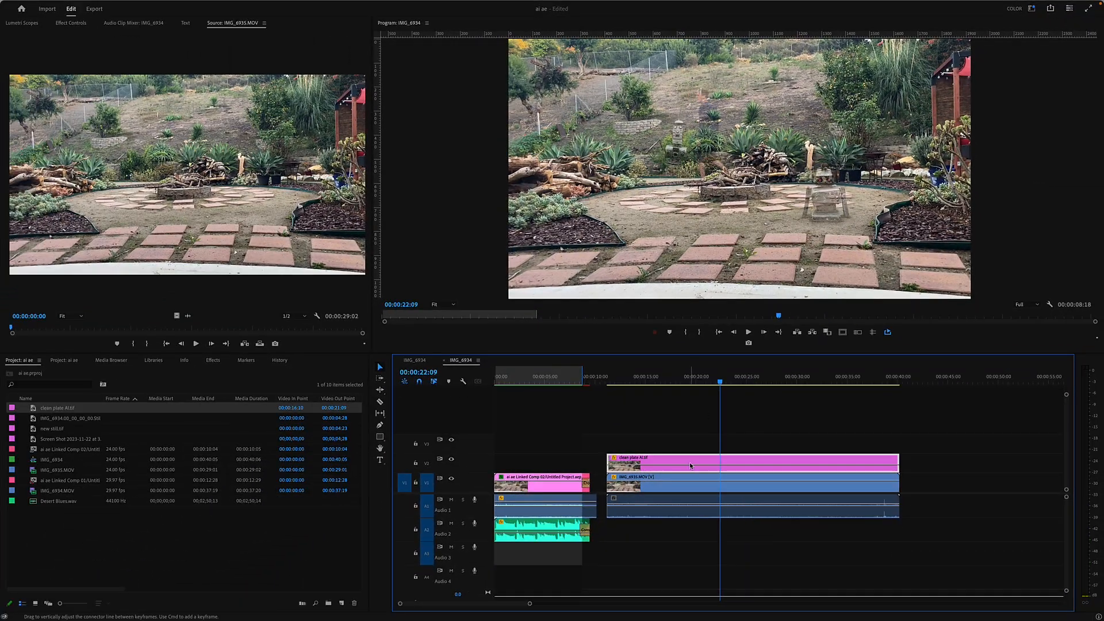
drag(652, 548, 652, 544)
- Replace the clean plate AI.tif and IMG_6935.MOV clips together with a linked After Effects composition
drag(679, 419, 736, 550)
right_click(692, 465)
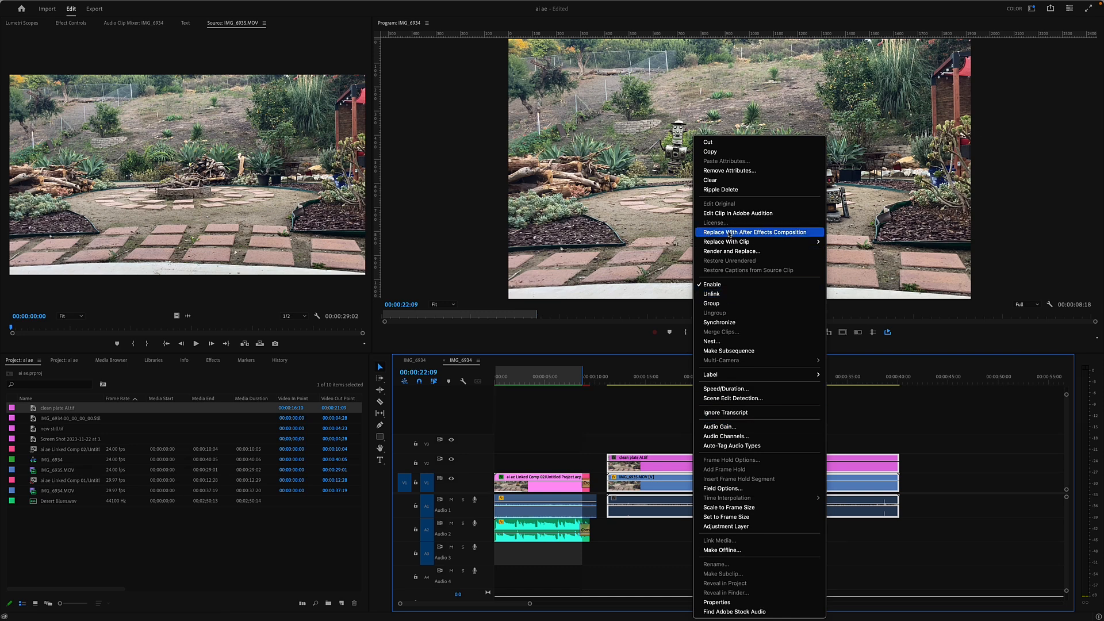
click(770, 232)
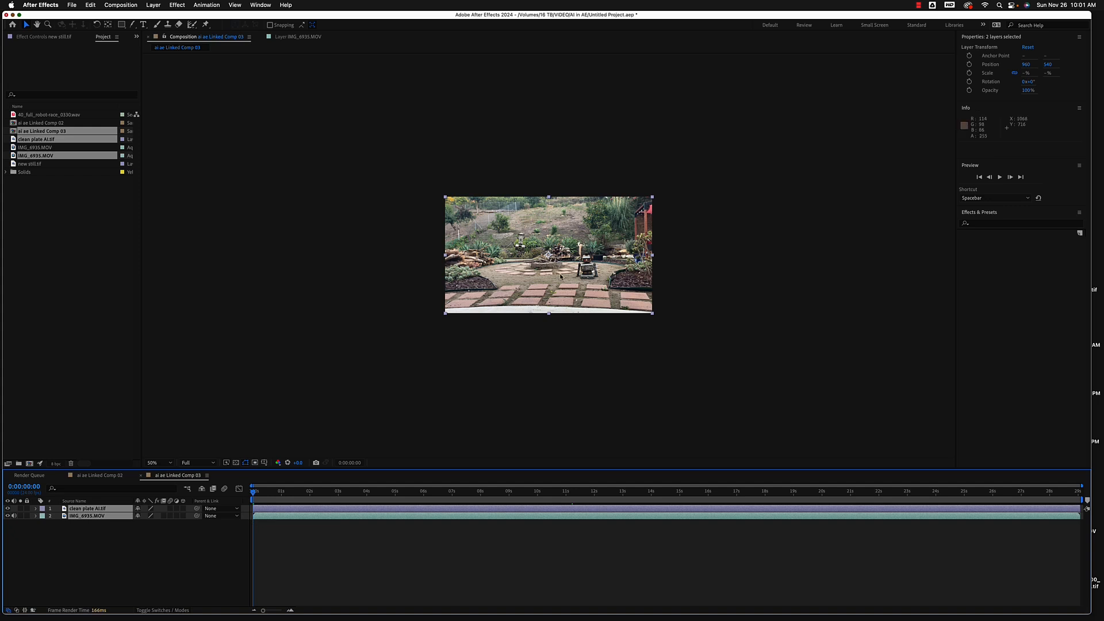
- In After Effects, fit the composition in the viewer and compare the clean plate AI.tif layer with the footage by toggling its visibility
key(slash)
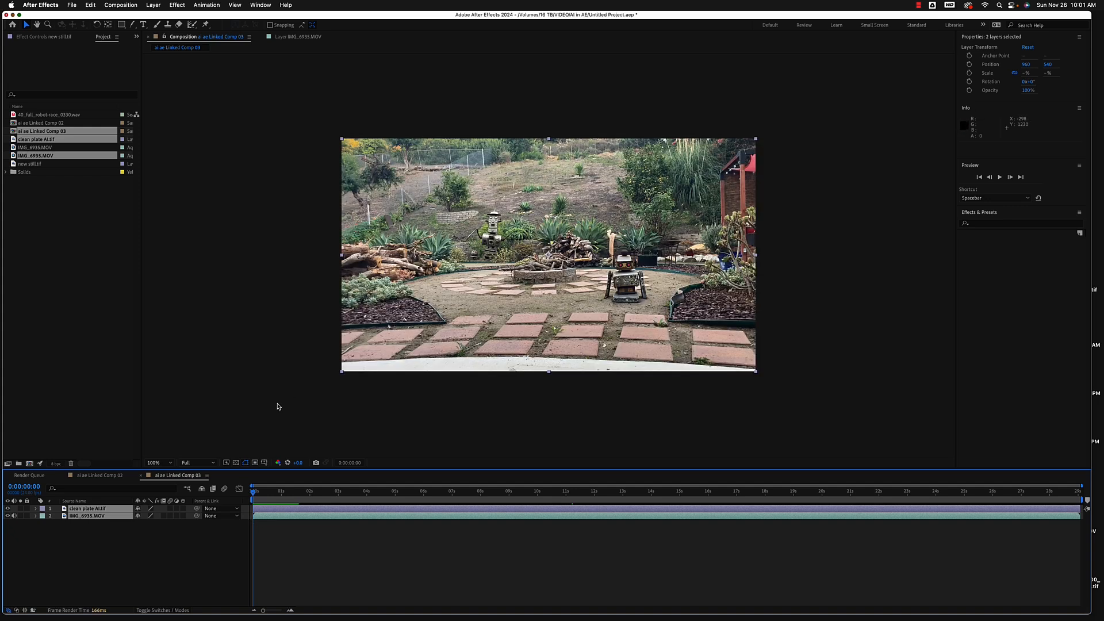
key(period)
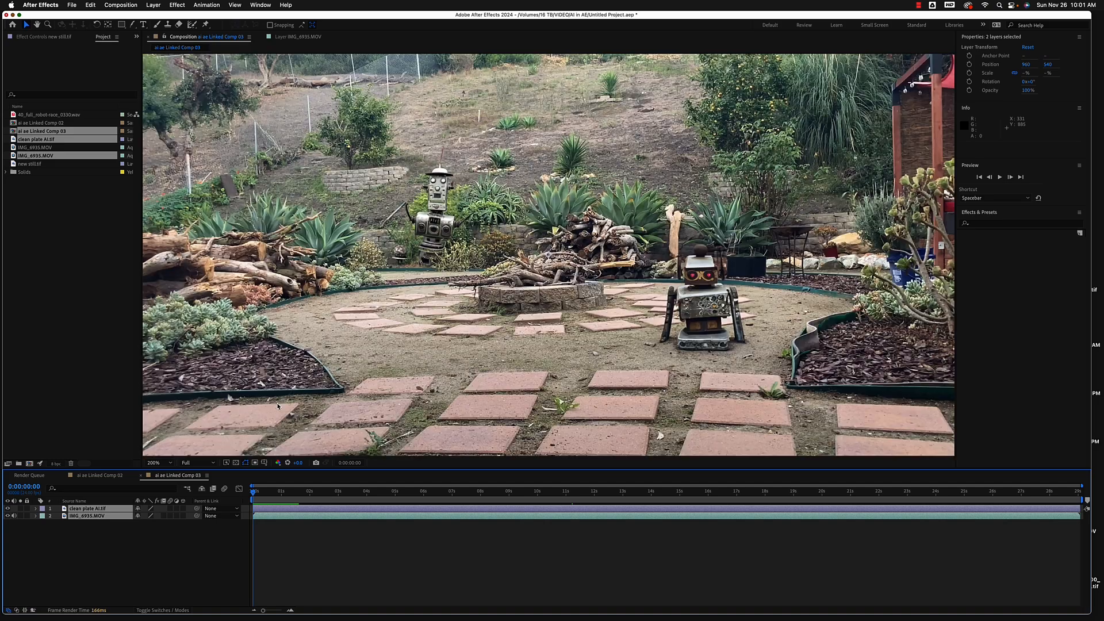
click(171, 463)
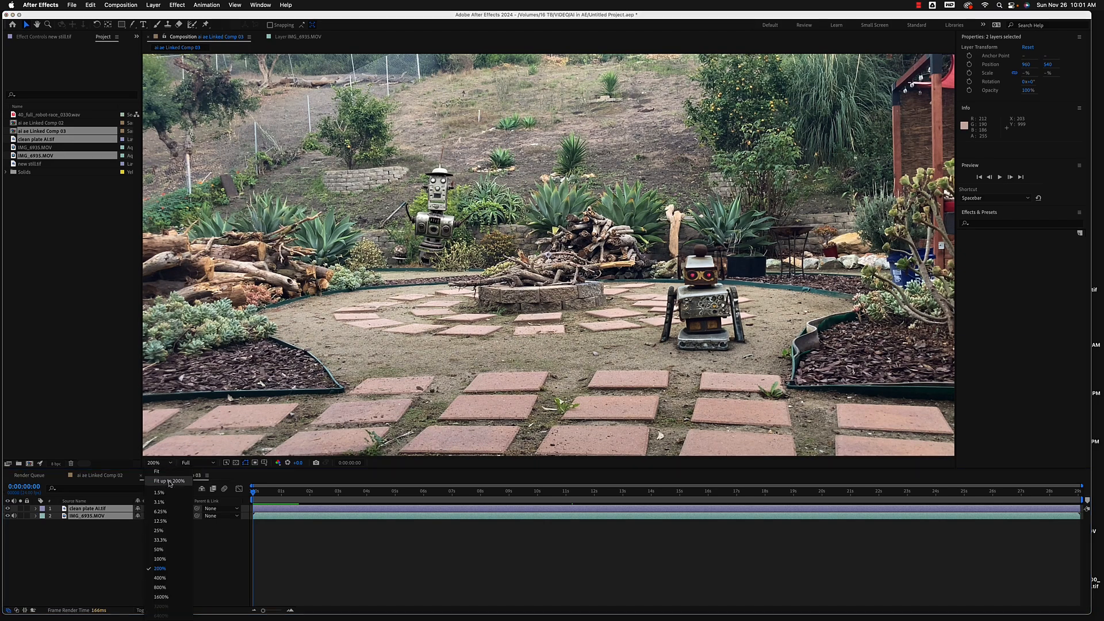
click(170, 482)
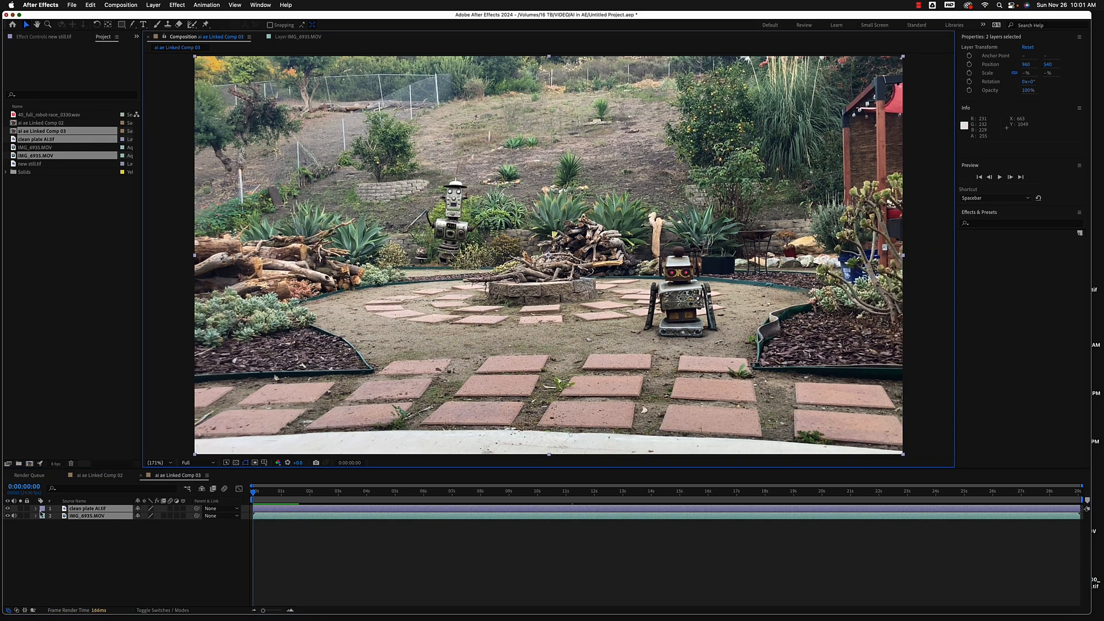
click(13, 523)
click(8, 508)
click(7, 509)
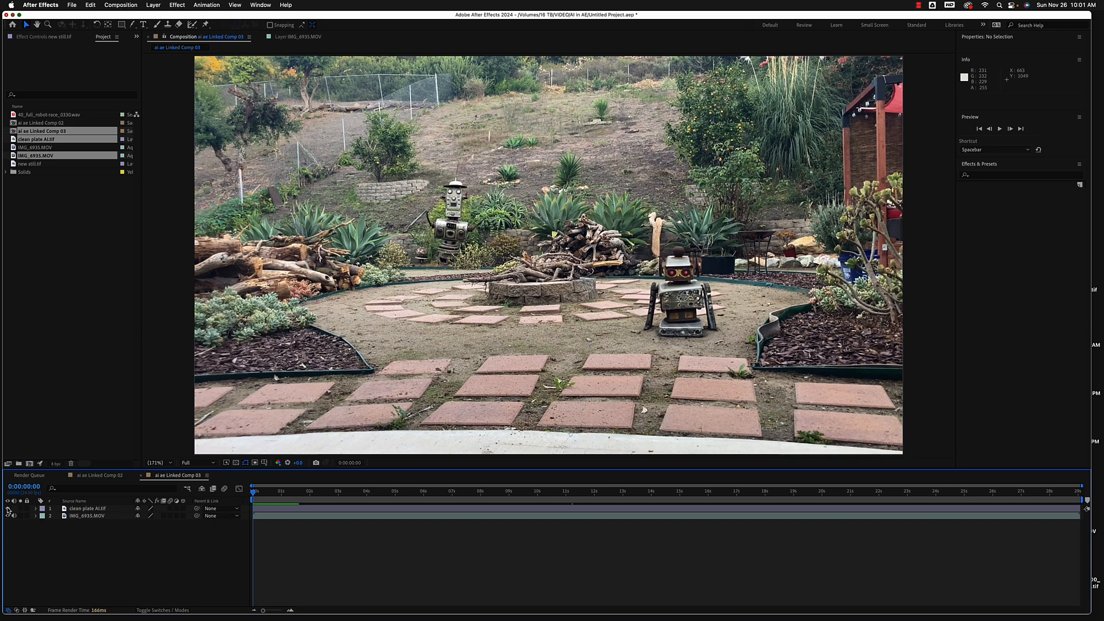
- With the plate layer hidden, scrub to the walking man at 0:00:09:01, then show the layer again and activate the Pen tool
click(7, 508)
drag(311, 496, 511, 493)
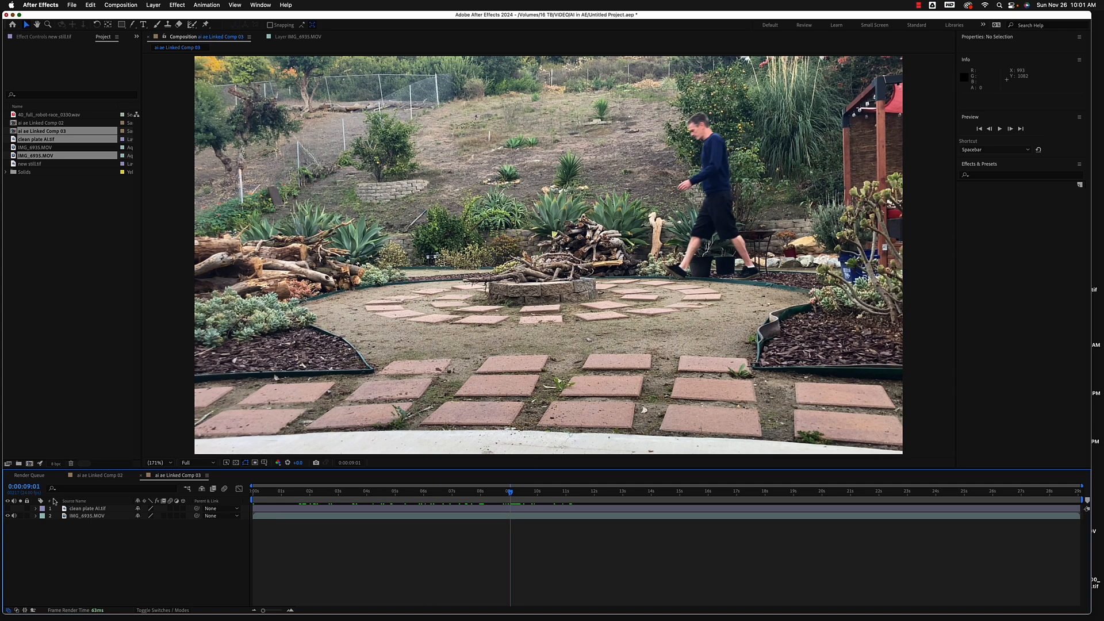
click(7, 508)
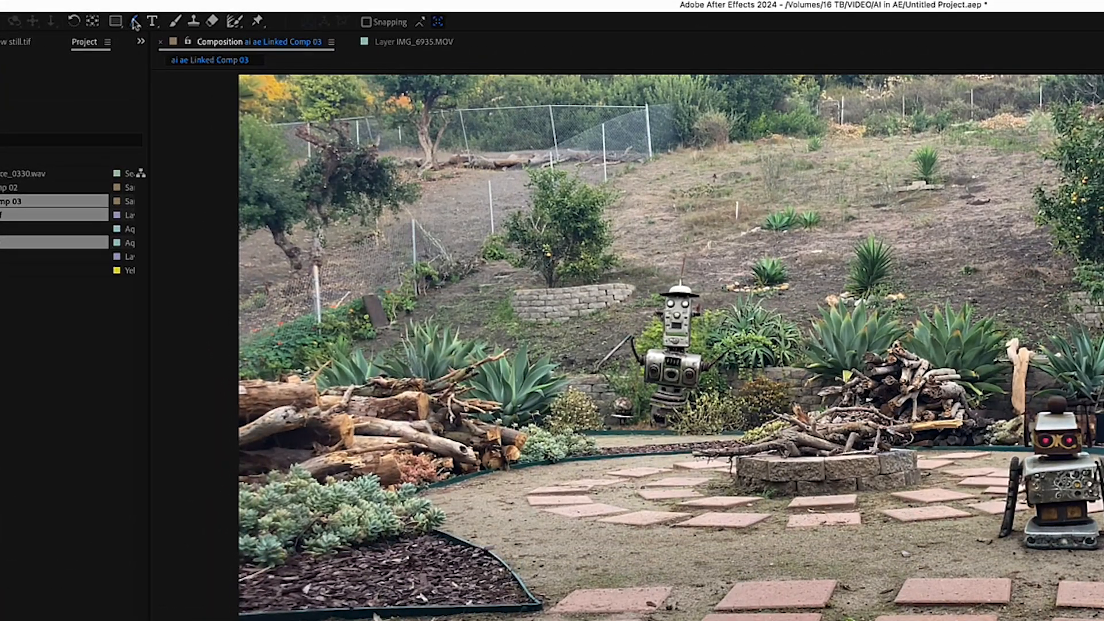
drag(134, 23, 186, 23)
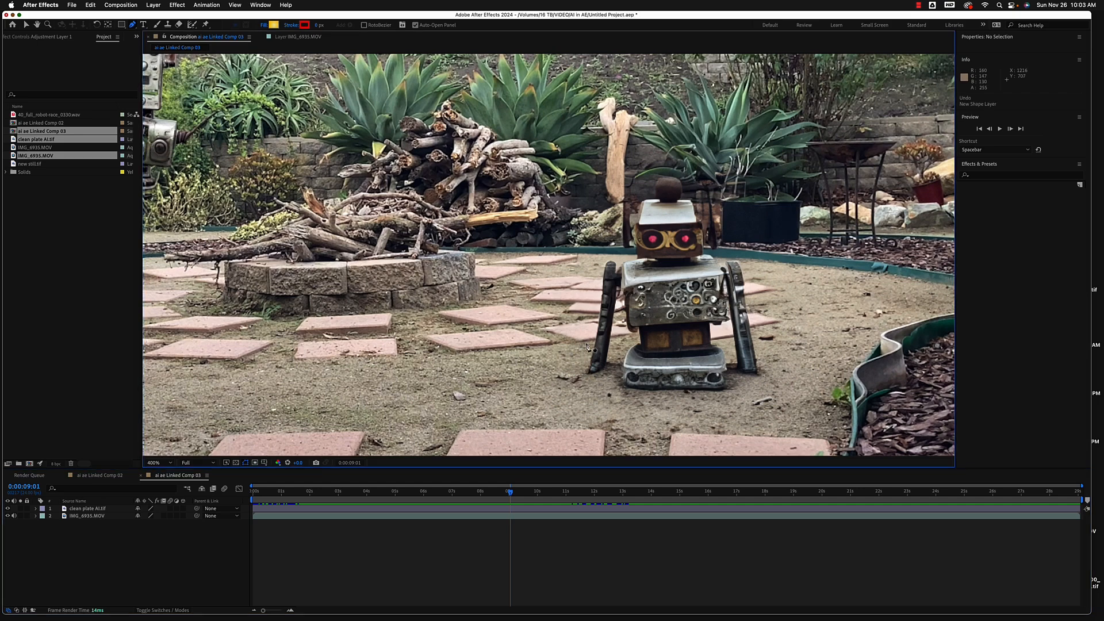
click(572, 344)
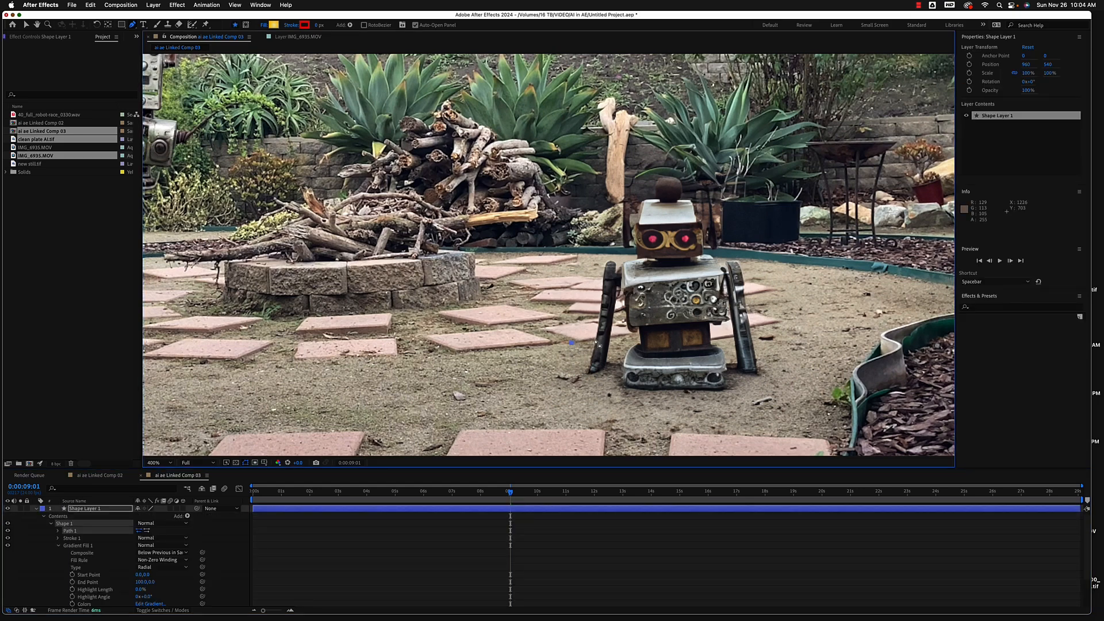
key(super+z)
key(super+z)
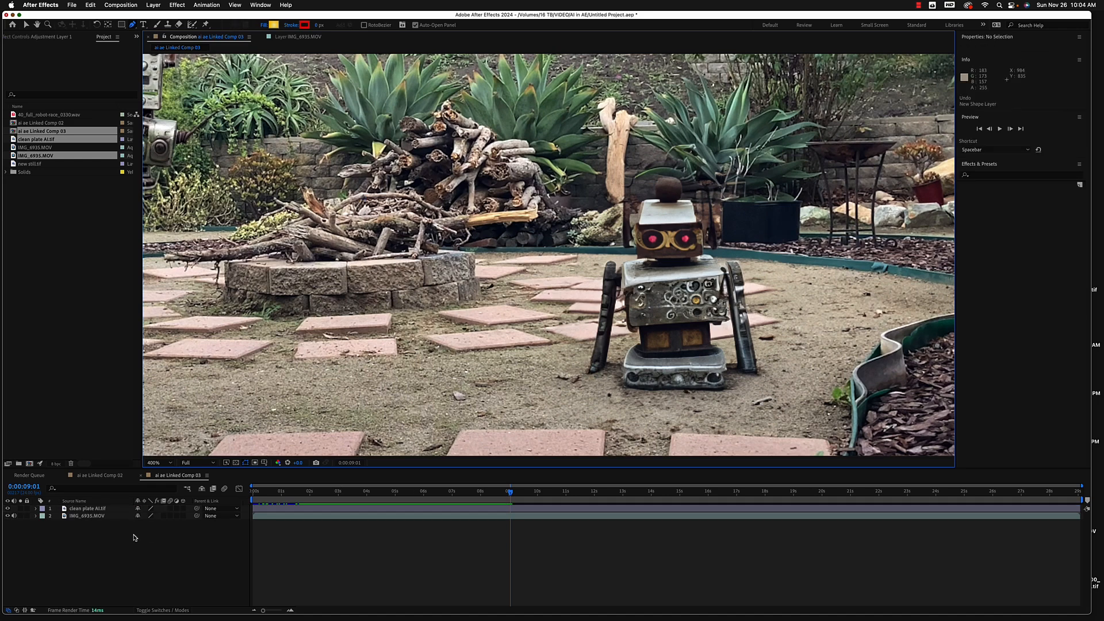
- Start a Pen mask on the clean plate AI.tif layer, from the ground beside the front robot up the arm nearest the fire pit
click(93, 509)
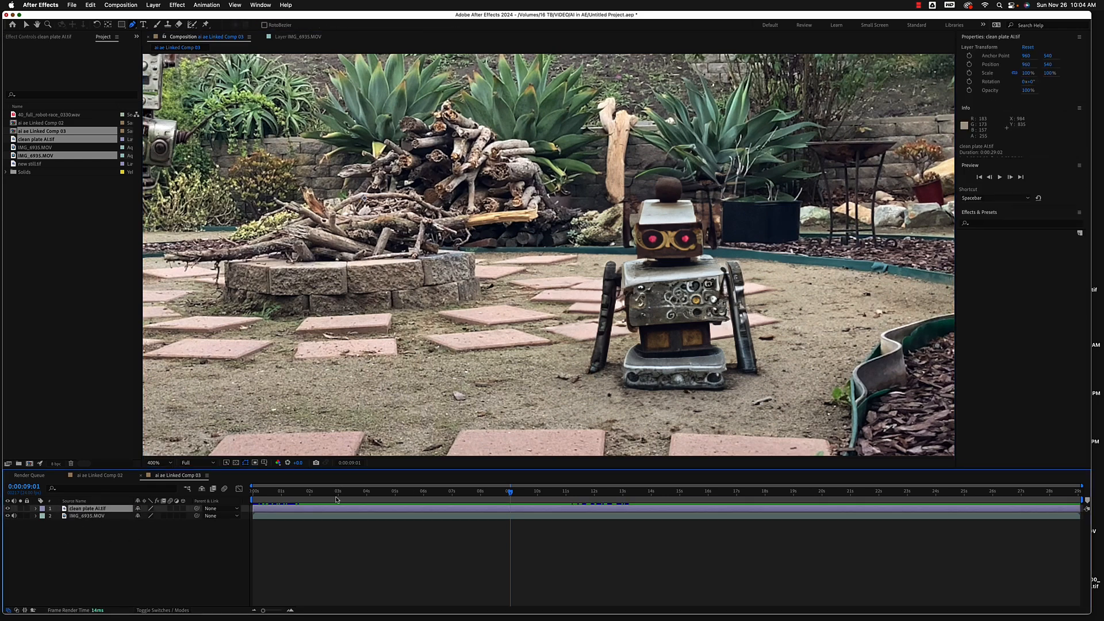
click(550, 347)
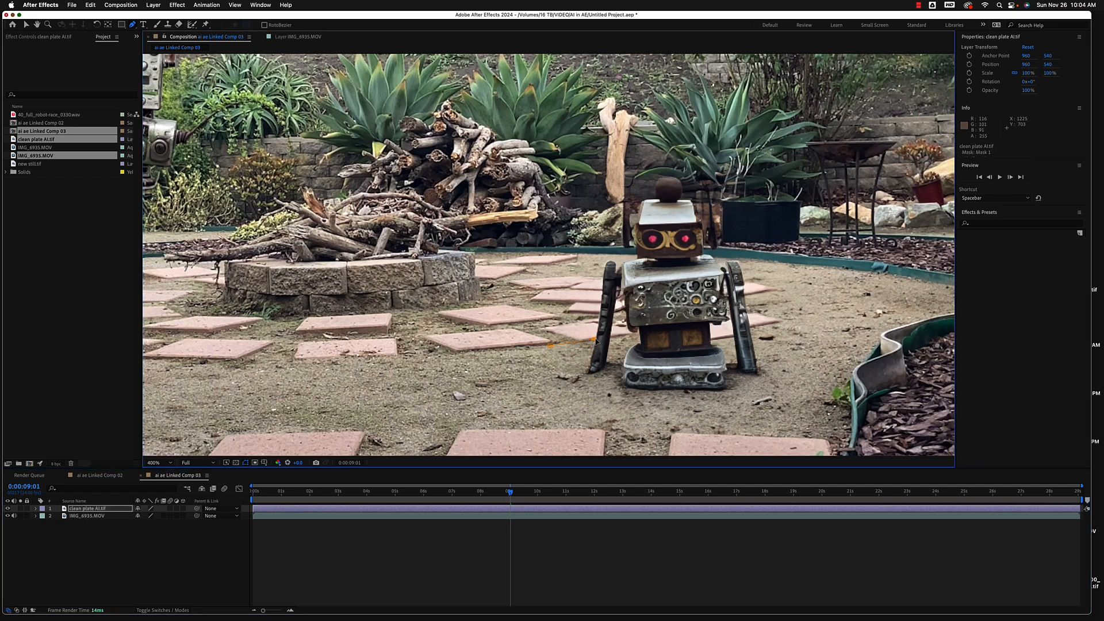
click(594, 341)
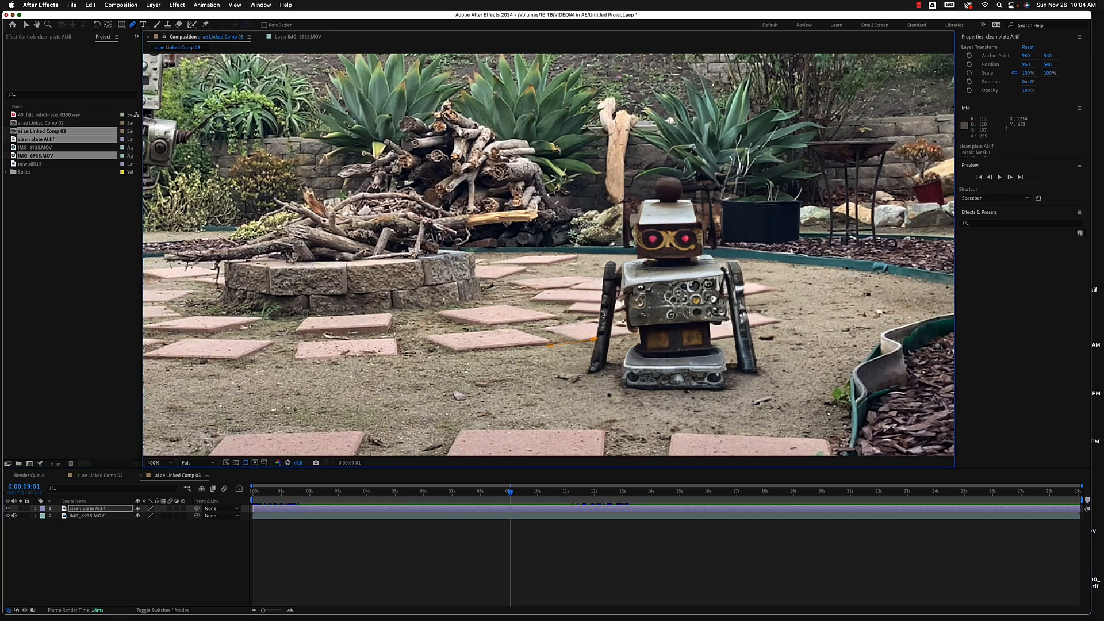
key(period)
key(h)
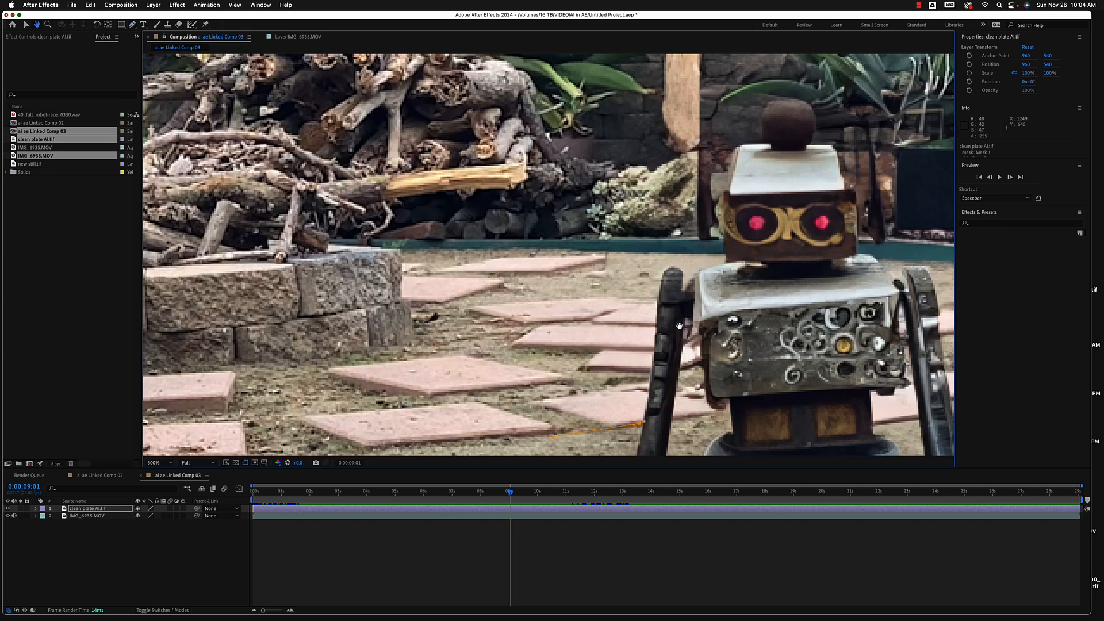
drag(727, 302, 615, 270)
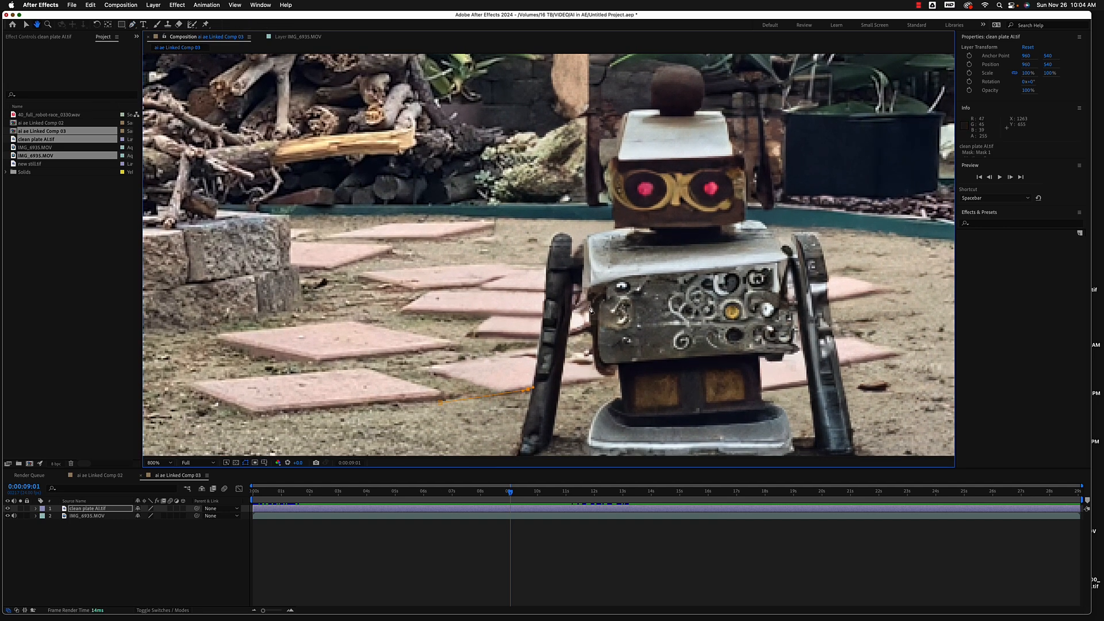
key(g)
click(544, 315)
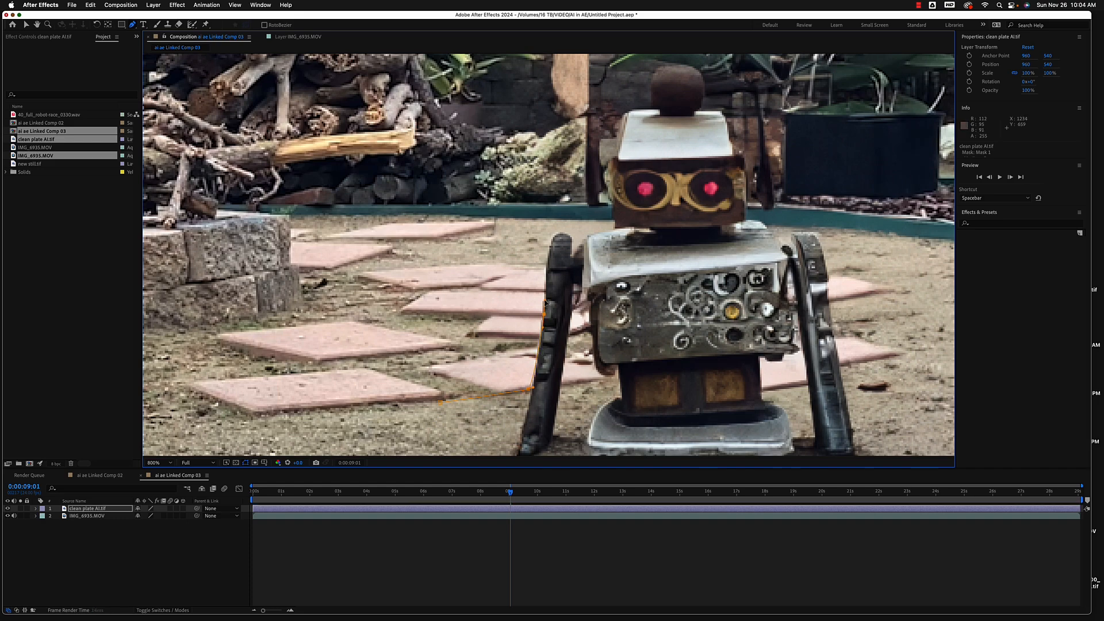
click(545, 296)
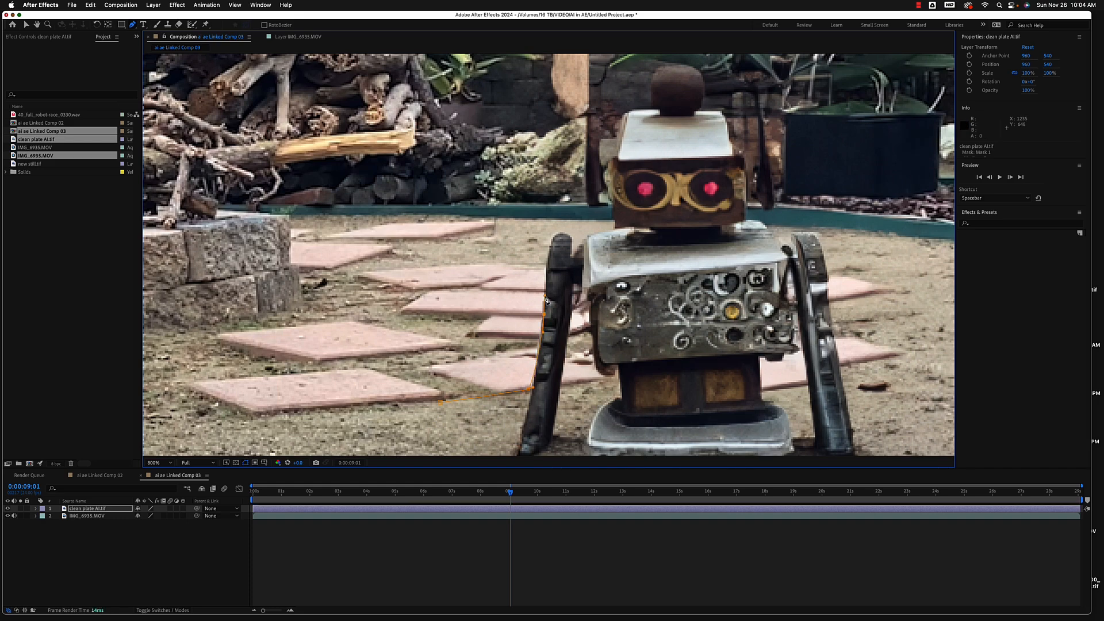
click(551, 241)
click(566, 237)
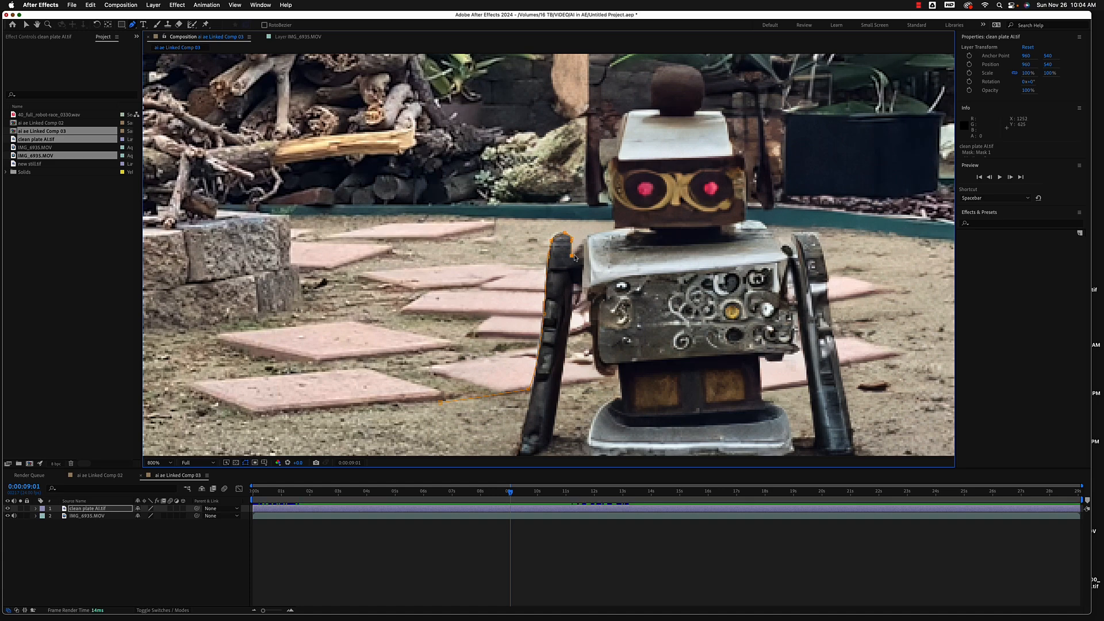
- Continue the mask over the front robot's shoulder and up the side of its head to the top of the head
click(594, 232)
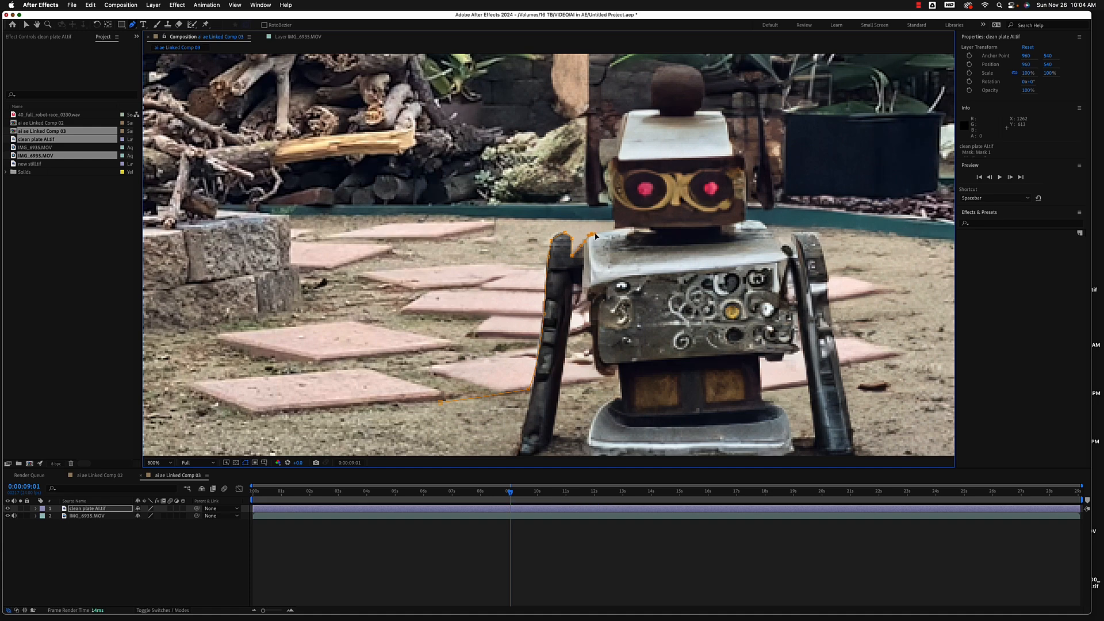
click(608, 233)
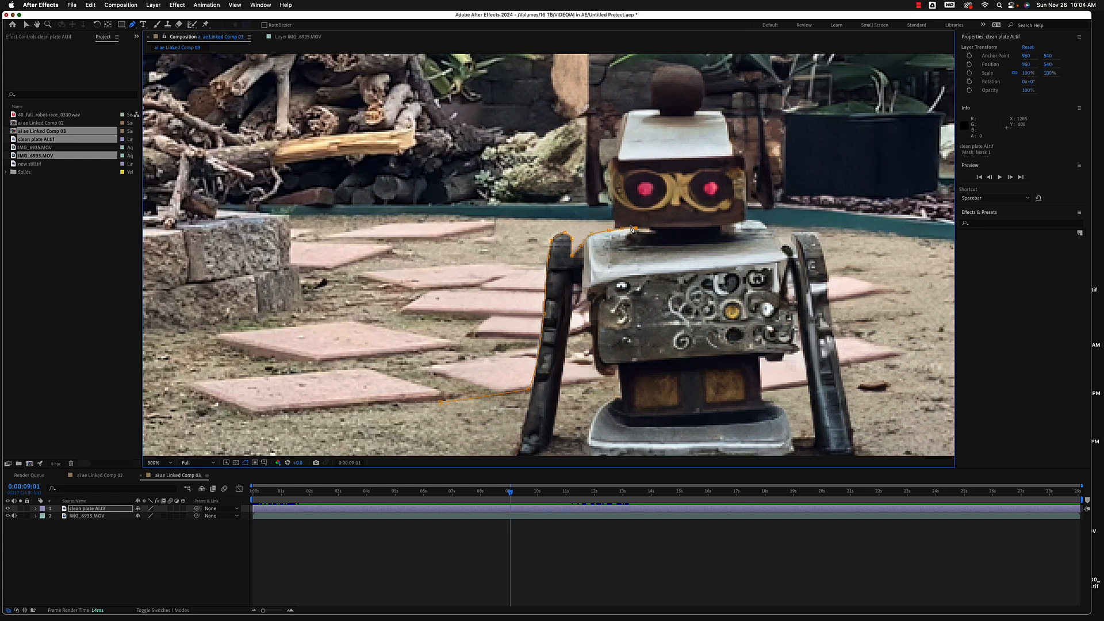
click(613, 209)
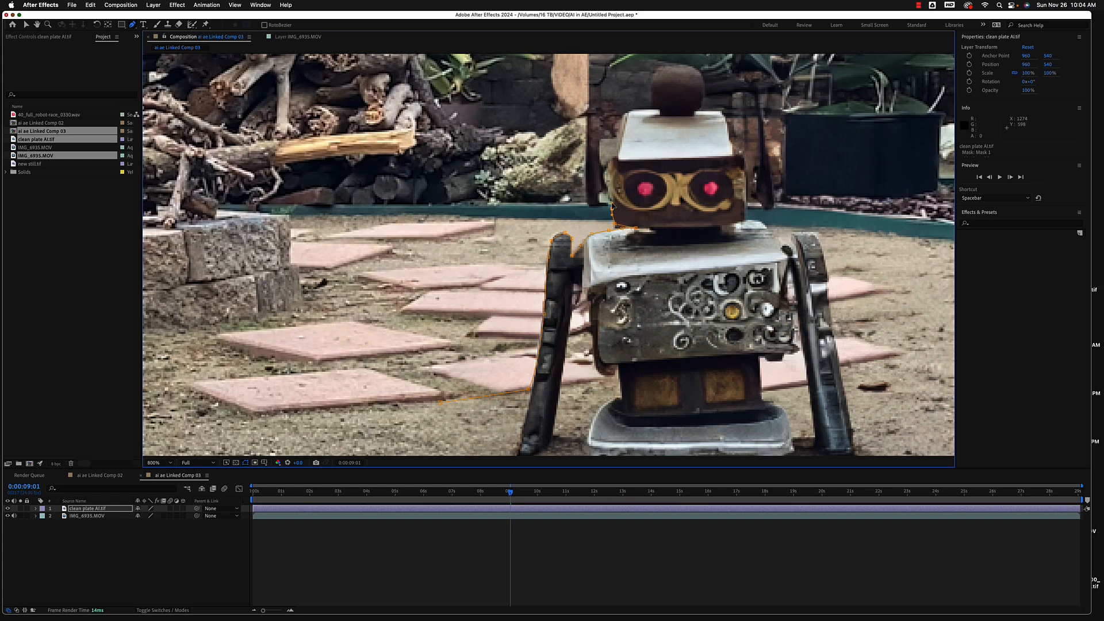
drag(609, 194, 618, 155)
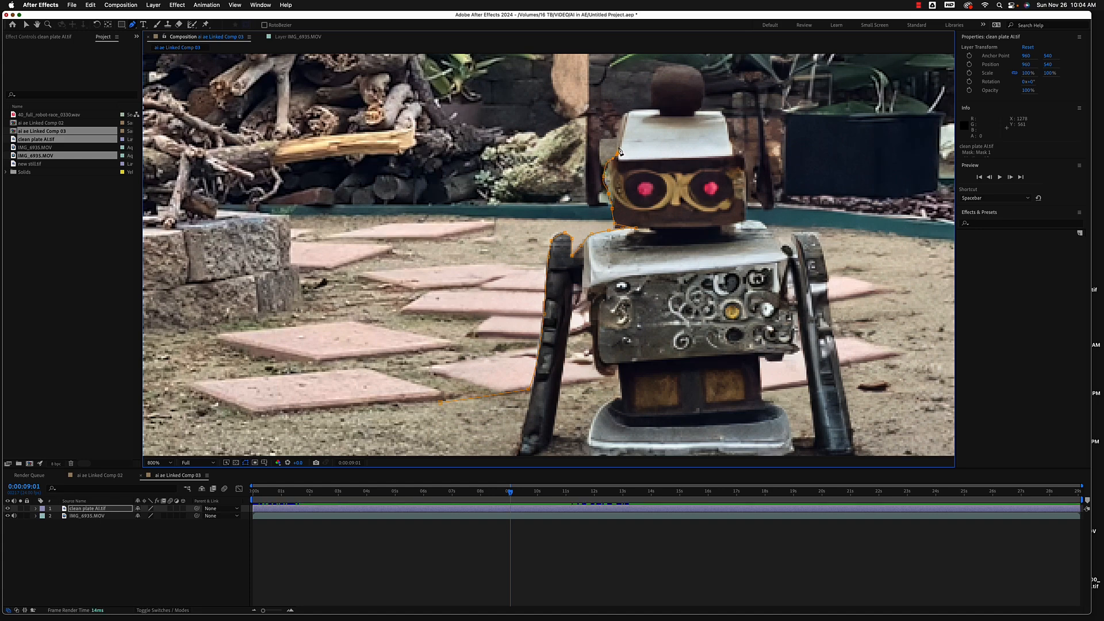
click(625, 111)
click(635, 110)
click(652, 108)
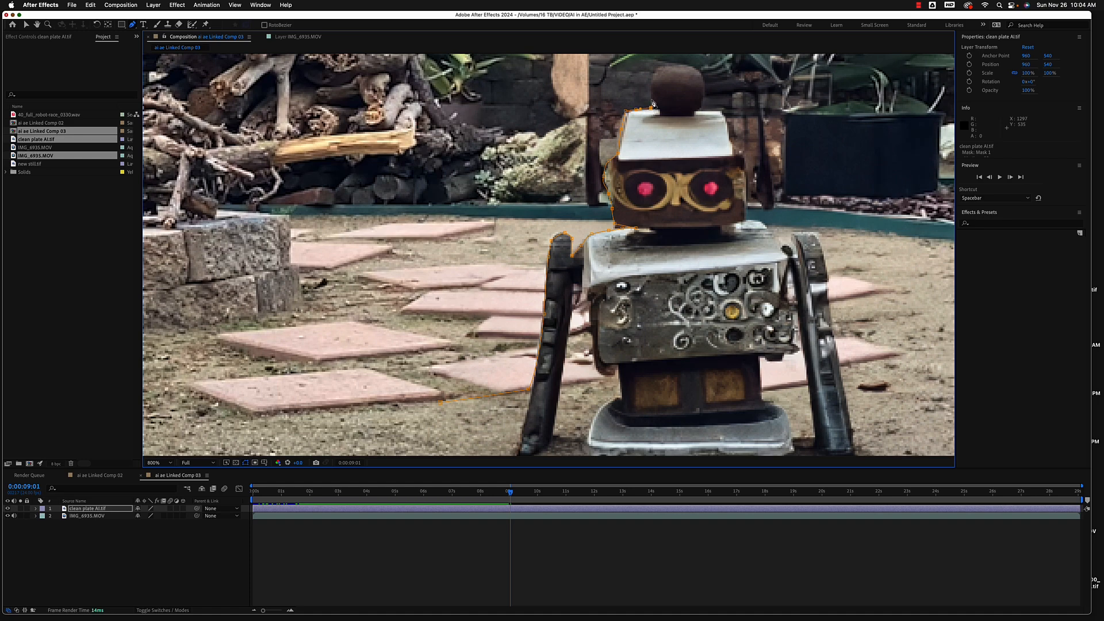
- Trace the mask around the round cap on the front robot's head and along the rest of the head's top edge
click(654, 76)
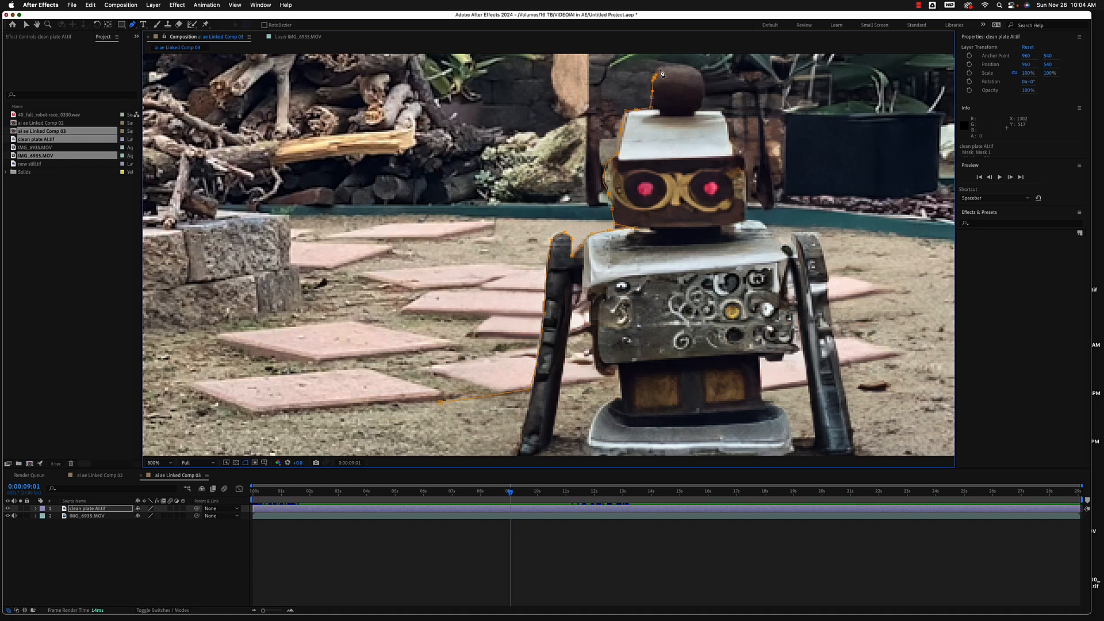
click(665, 67)
click(685, 64)
click(706, 90)
click(699, 108)
click(722, 111)
- Carry the mask down the far side of the front robot's head, over its shoulder and along the outer edge of its other arm
click(745, 163)
click(746, 219)
click(729, 225)
click(769, 229)
click(785, 248)
click(792, 236)
click(805, 230)
click(817, 233)
click(828, 294)
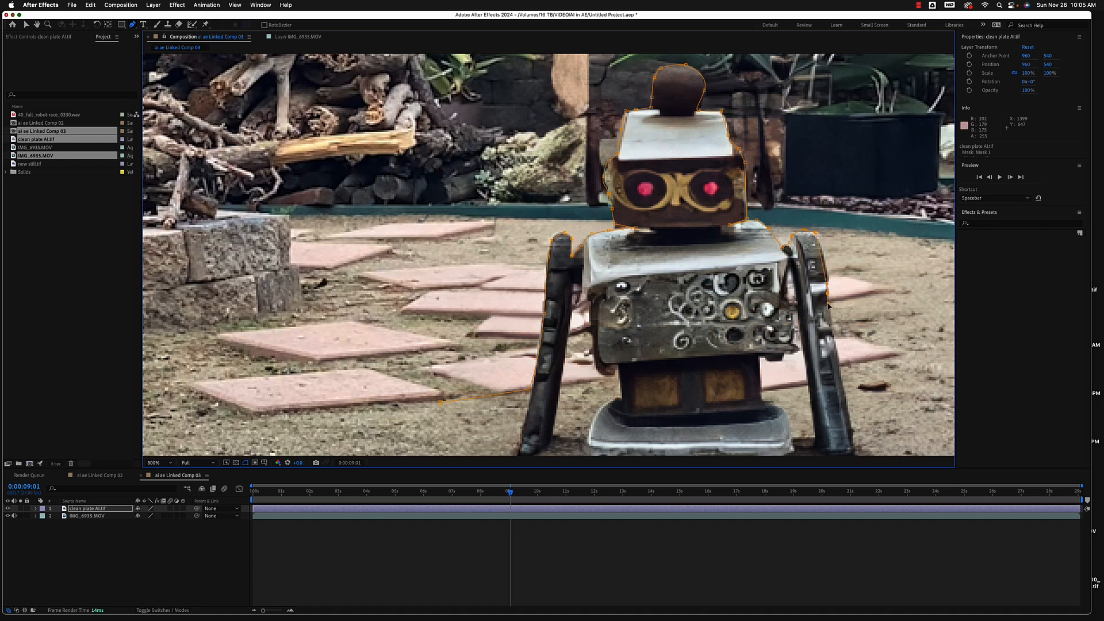
scroll(830, 316, down, 5)
scroll(831, 315, right, 4)
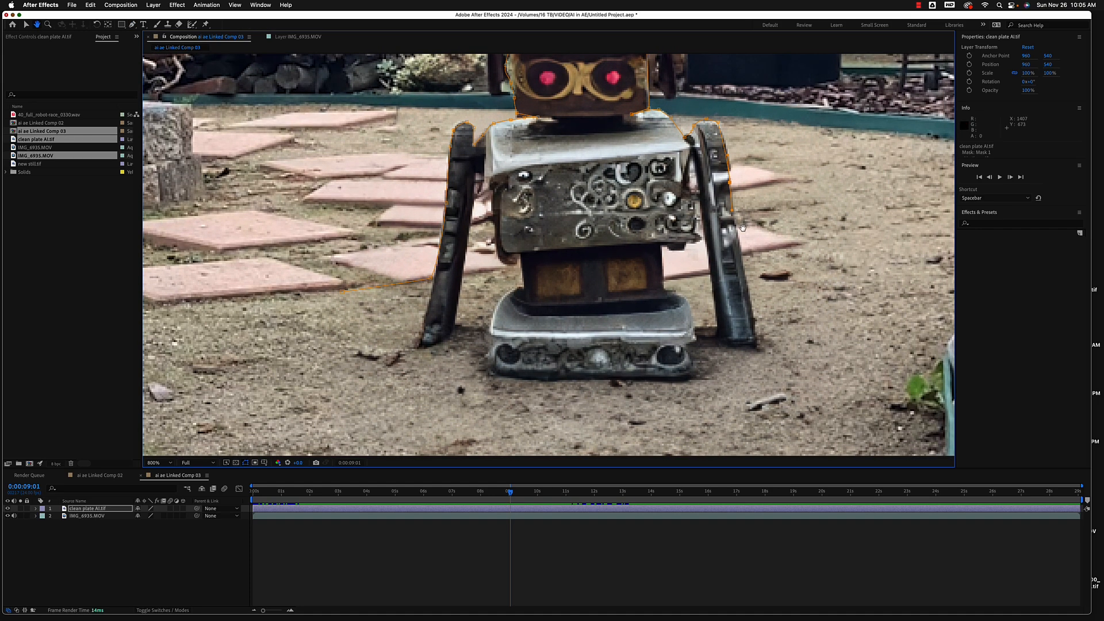
click(740, 239)
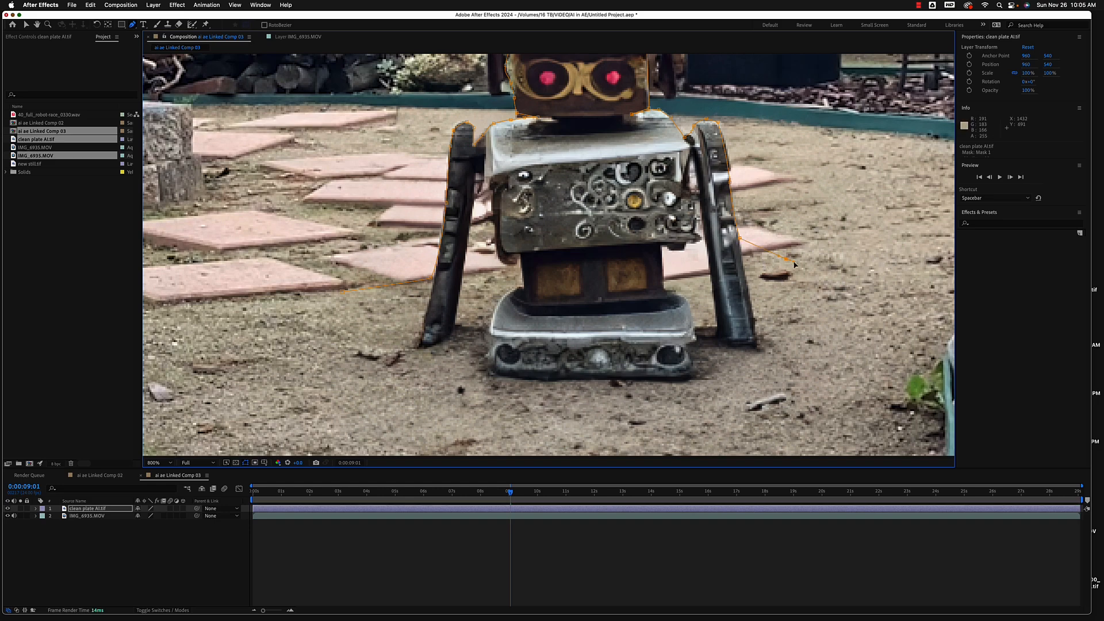
- Extend the mask from the front robot's arm across the ground and mulch bed beyond the frame edge, and down past the frame's lower corner
click(828, 268)
click(890, 279)
key(comma)
key(comma)
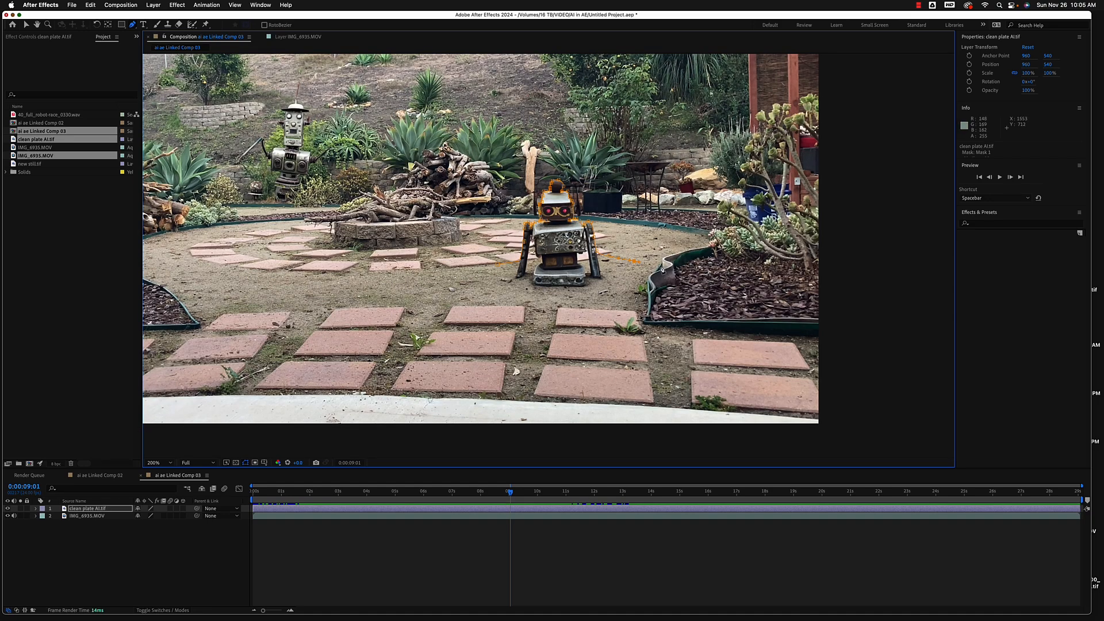
click(667, 266)
click(746, 272)
click(814, 276)
click(847, 278)
click(826, 431)
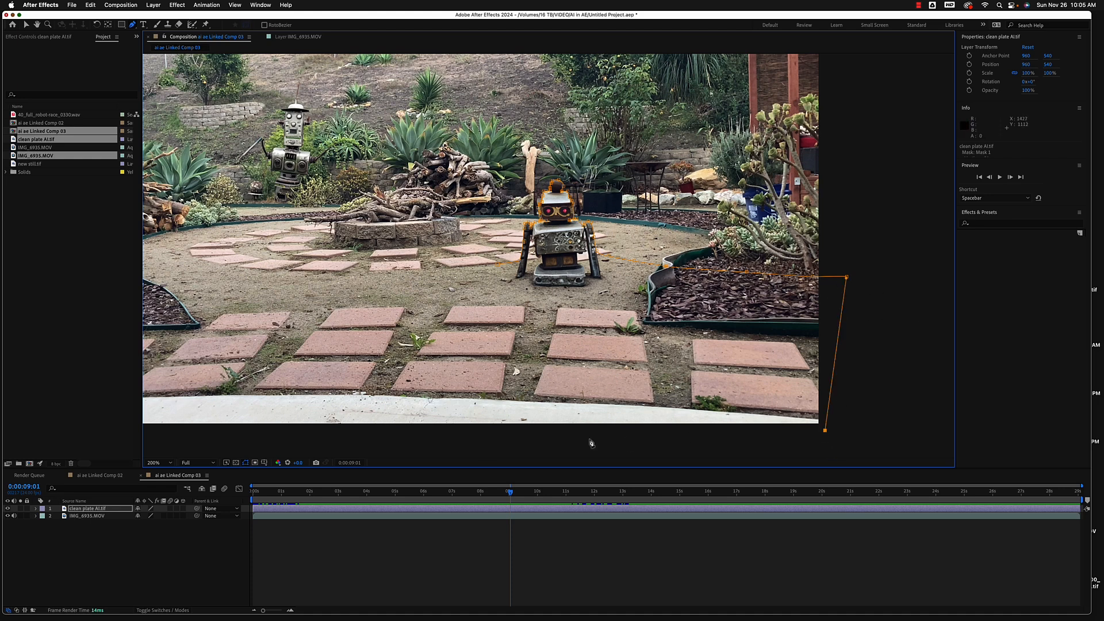
- Run the mask beneath the frame, up past its opposite edge and along the front edging of the other mulch bed
drag(321, 440, 371, 412)
click(219, 419)
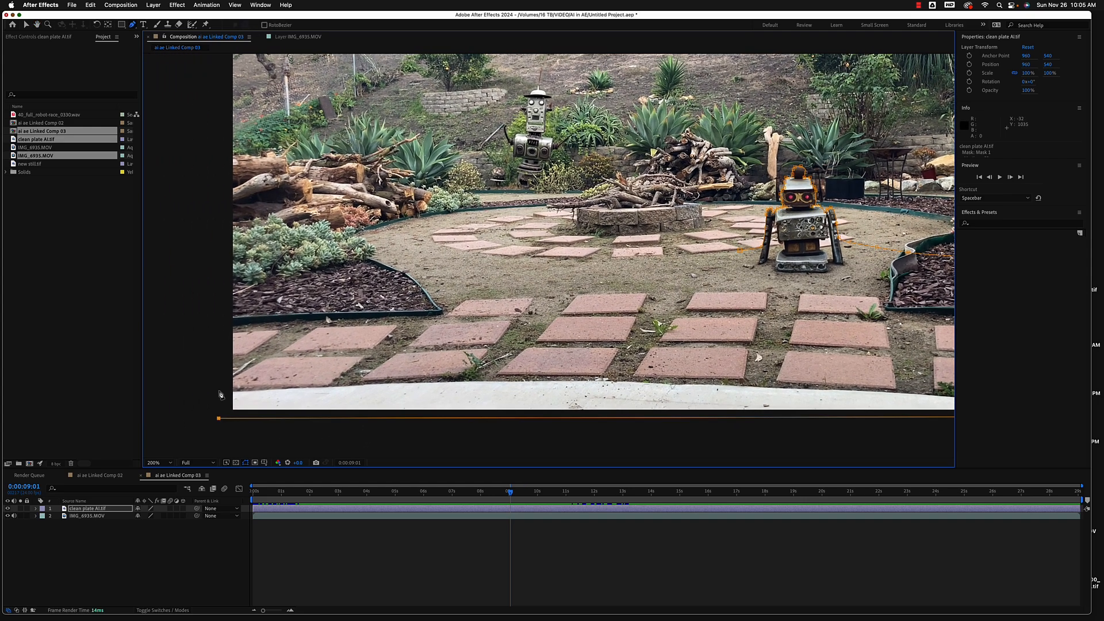
click(214, 315)
click(359, 316)
click(440, 313)
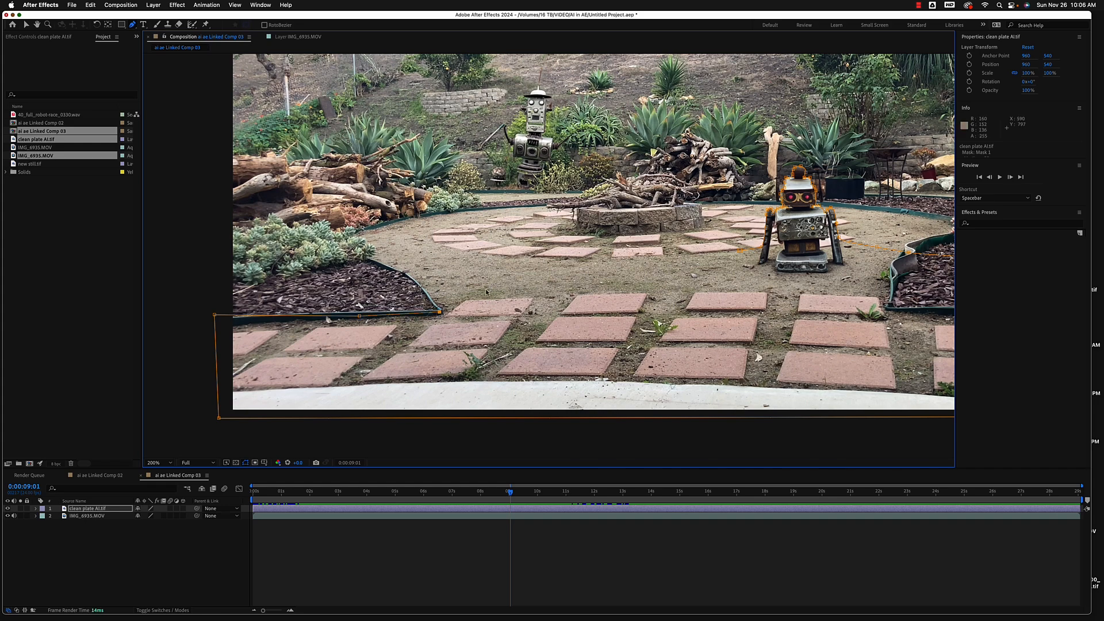
- Extend the mask from the pavers up to the path near the rear robot and around the small mushroom-shaped object to its raised arm
click(499, 308)
click(514, 192)
key(super+z)
click(510, 193)
click(490, 190)
click(484, 169)
click(488, 151)
click(497, 136)
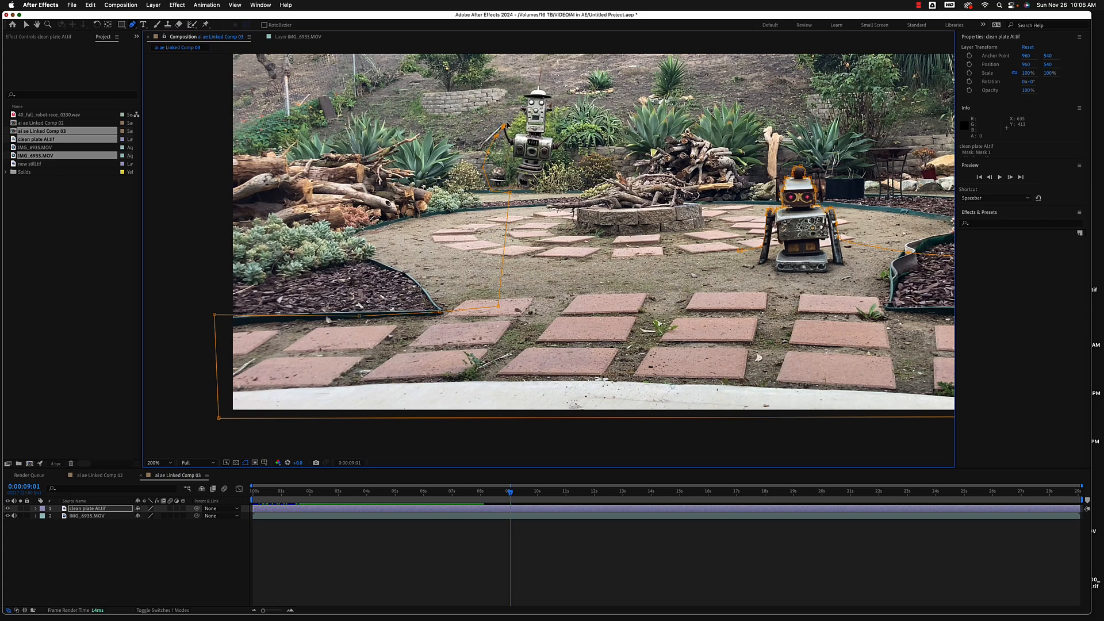
click(510, 124)
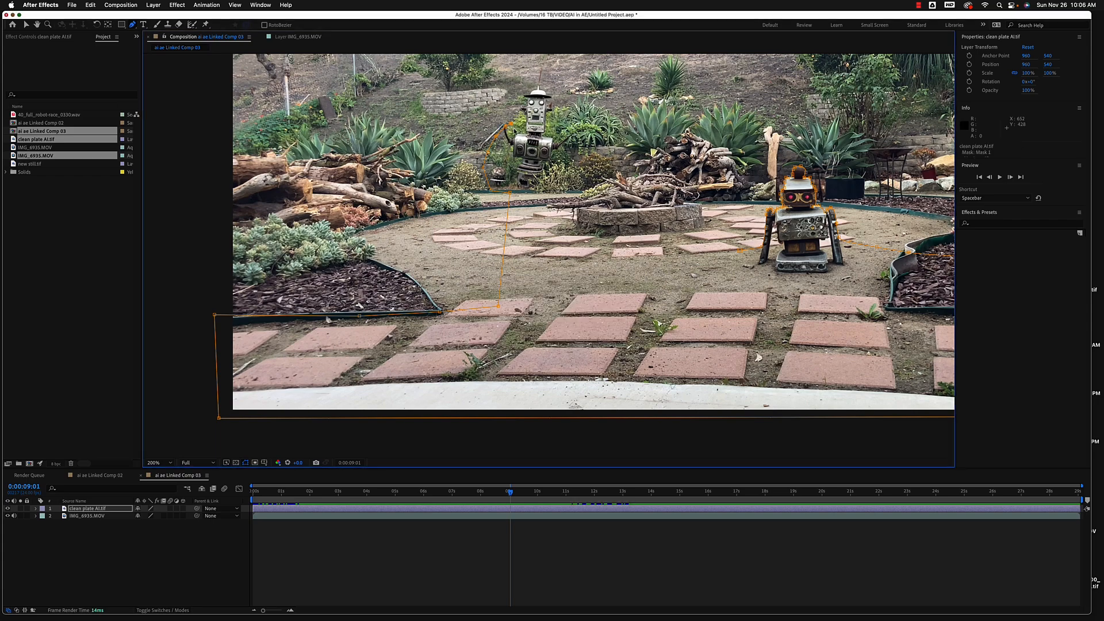
- Trace the mask along the rear robot's first shoulder, neck, cheek and ear up to its hat brim
key(period)
key(period)
drag(549, 175, 683, 550)
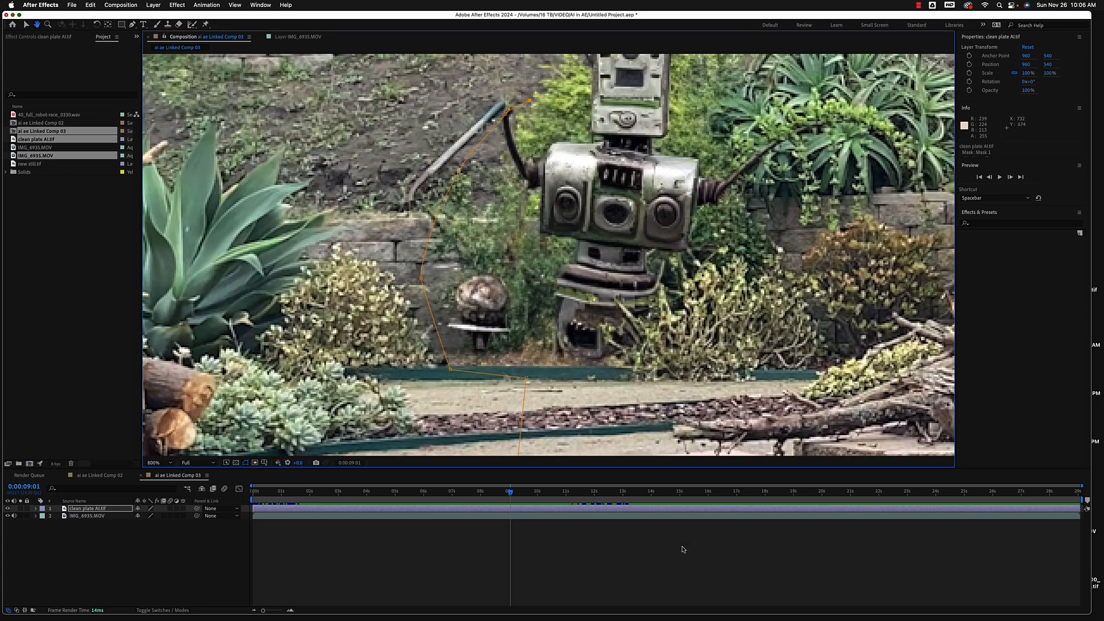
drag(581, 352, 562, 472)
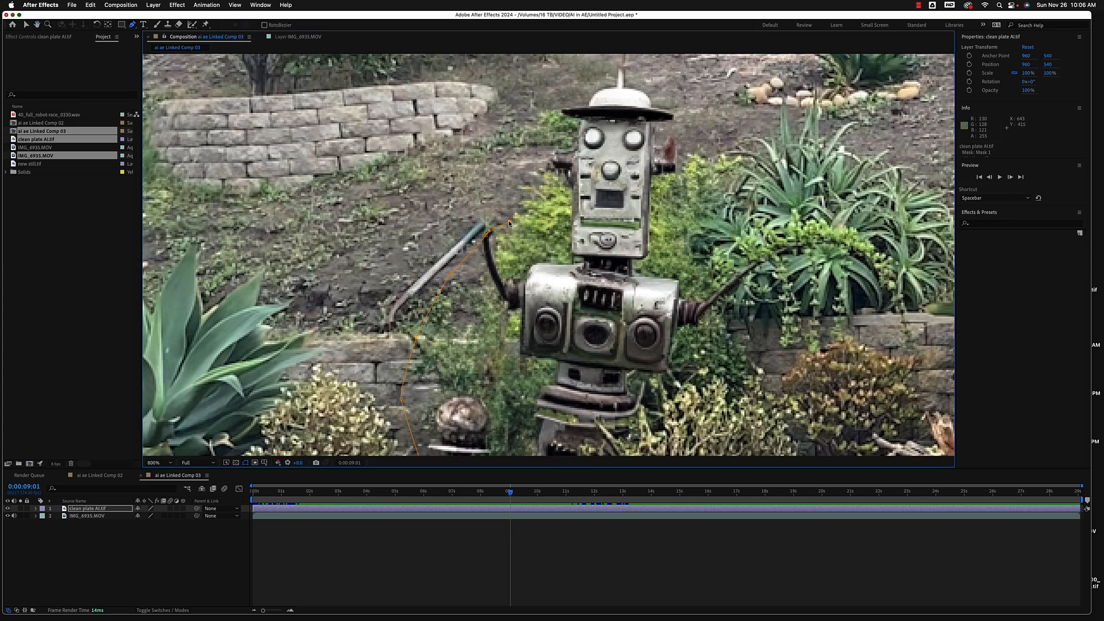
click(539, 263)
click(585, 259)
click(564, 175)
click(551, 169)
click(550, 161)
click(571, 162)
click(578, 153)
click(580, 119)
click(564, 114)
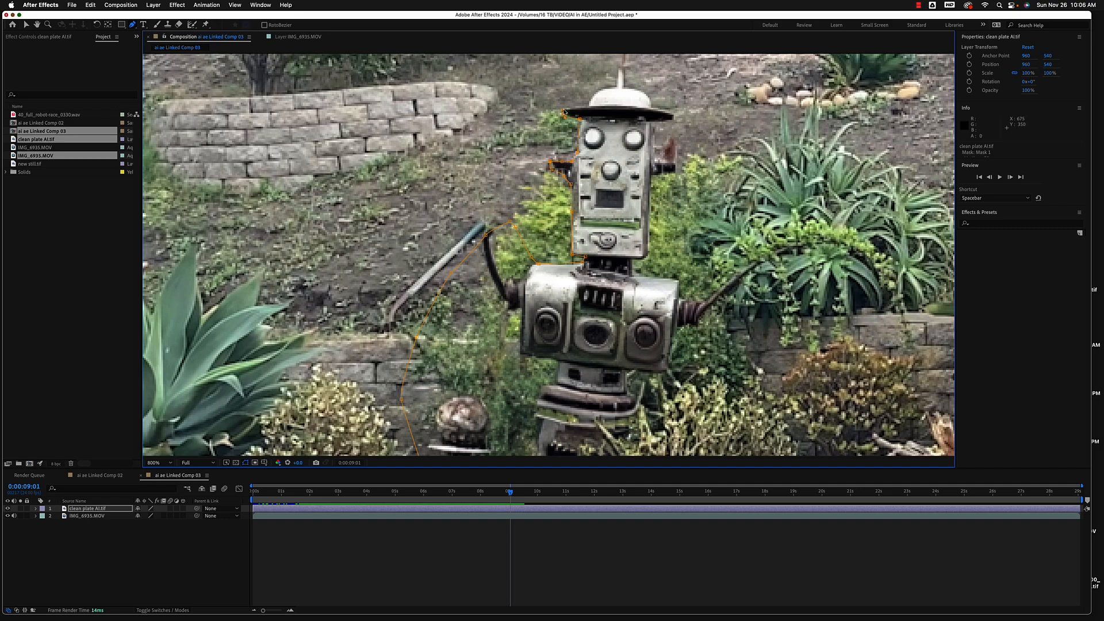
- Trace the mask over the rear robot's hat and spike, around its other ear and down the face to the neck
click(590, 106)
click(621, 66)
click(673, 117)
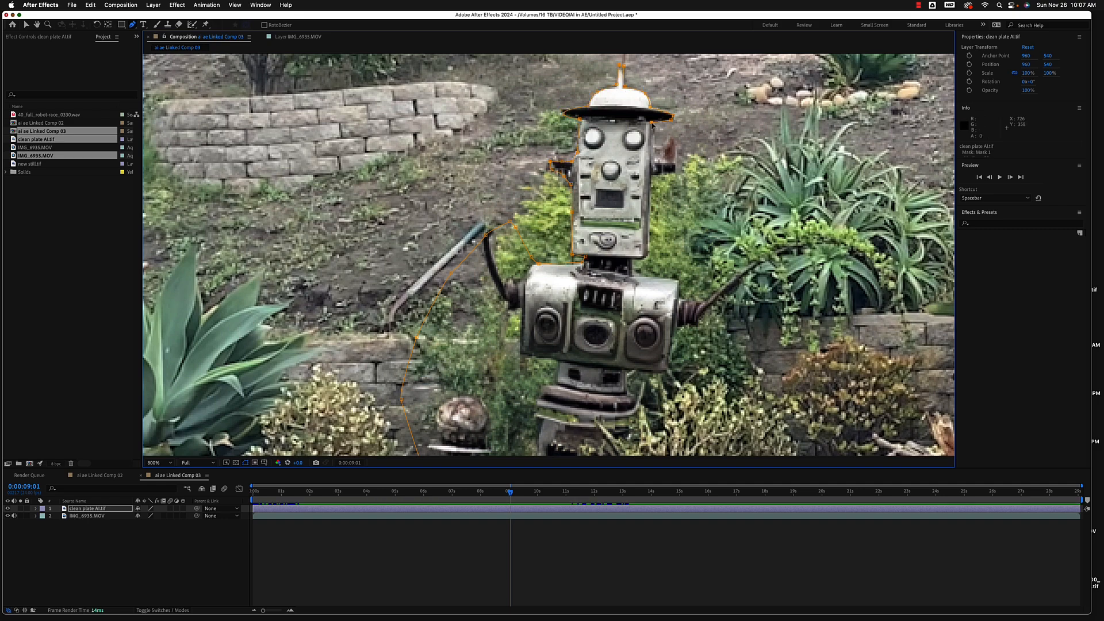
click(674, 171)
click(652, 175)
click(649, 252)
click(643, 260)
click(632, 260)
- Trace the mask over the rear robot's other shoulder, out around its outstretched arm and back to the torso's lower corner
click(632, 273)
click(667, 280)
click(681, 281)
click(680, 298)
click(692, 298)
click(704, 300)
click(747, 265)
click(780, 247)
click(790, 253)
click(741, 279)
click(710, 306)
click(698, 319)
click(677, 328)
click(670, 371)
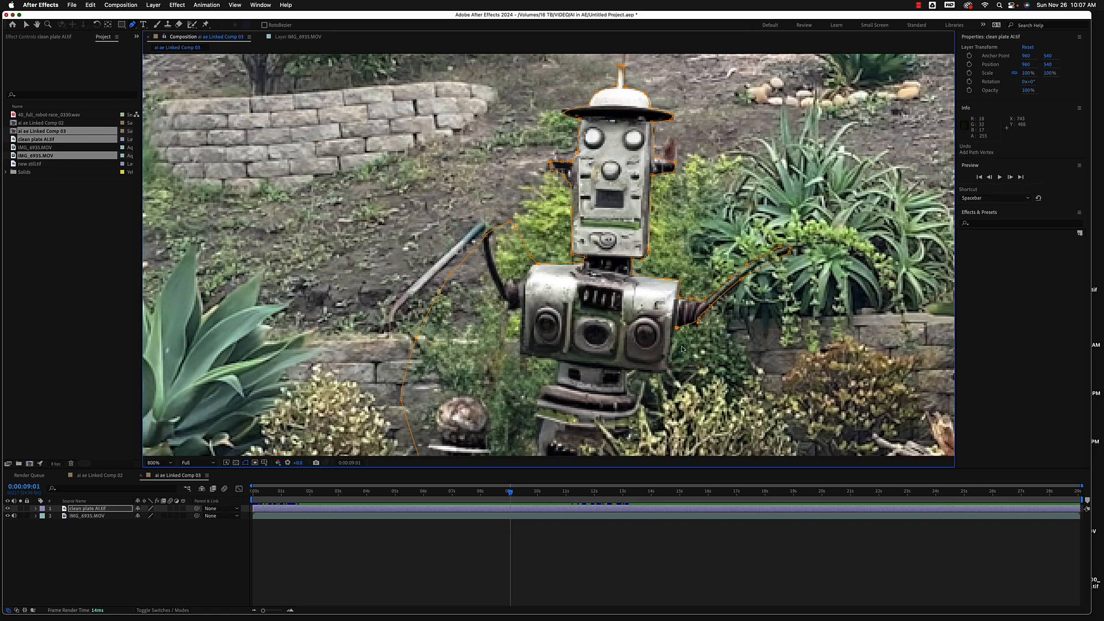
- Continue the mask under the rear robot's torso to its waist, around the neighbouring shrub and along the path at its base
click(628, 371)
click(627, 390)
drag(680, 386, 673, 292)
click(667, 301)
click(725, 336)
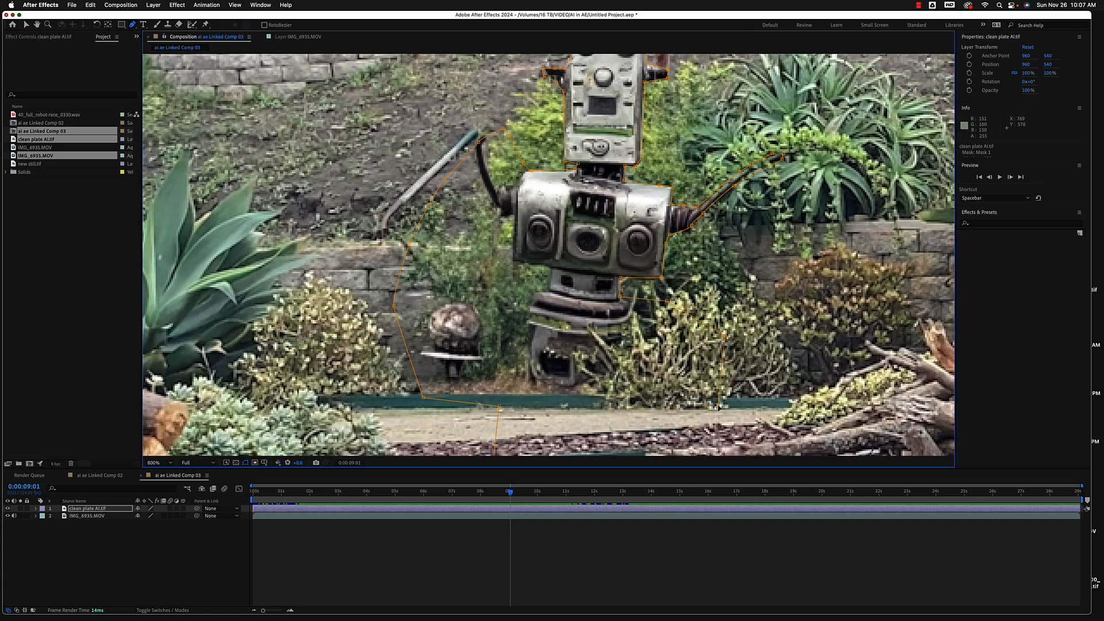
click(567, 409)
- Bring the mask back down to the pavers, across the ground toward the front robot, and close it at its starting point
key(comma)
key(comma)
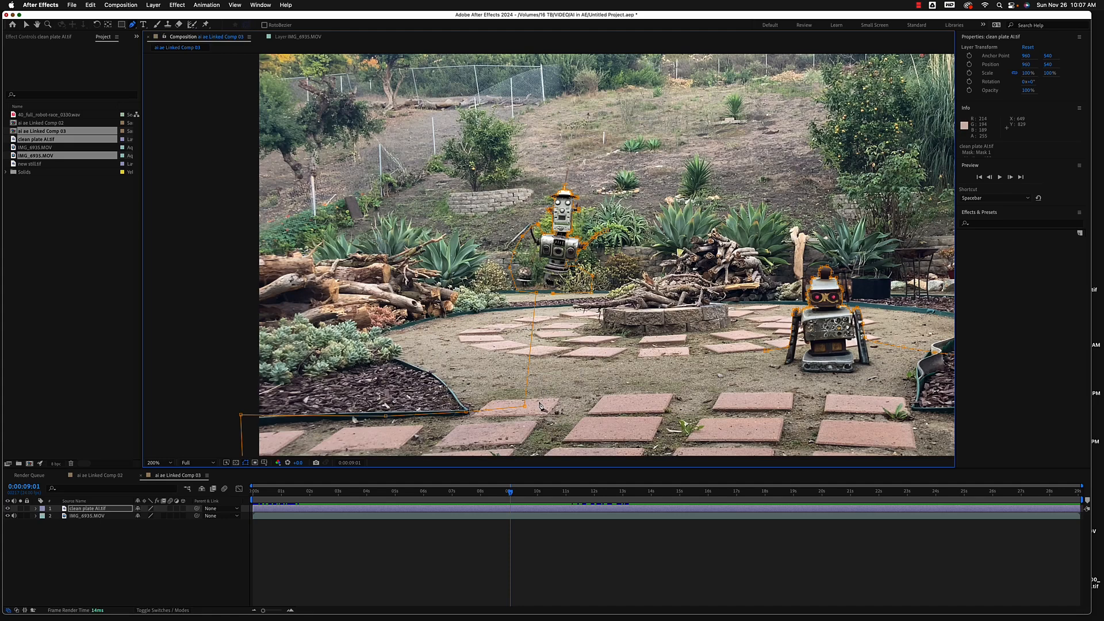
drag(705, 403, 727, 400)
drag(724, 353, 732, 352)
click(765, 351)
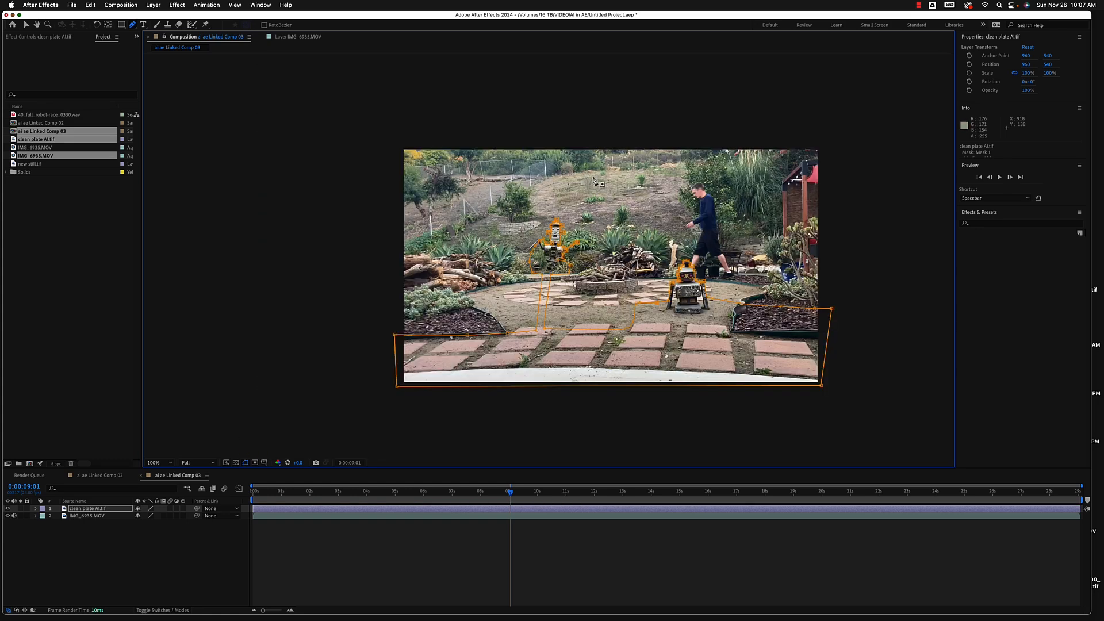
- Check the mask by toggling the visibility of the clean plate AI.tif and IMG_6935.MOV layers
click(8, 509)
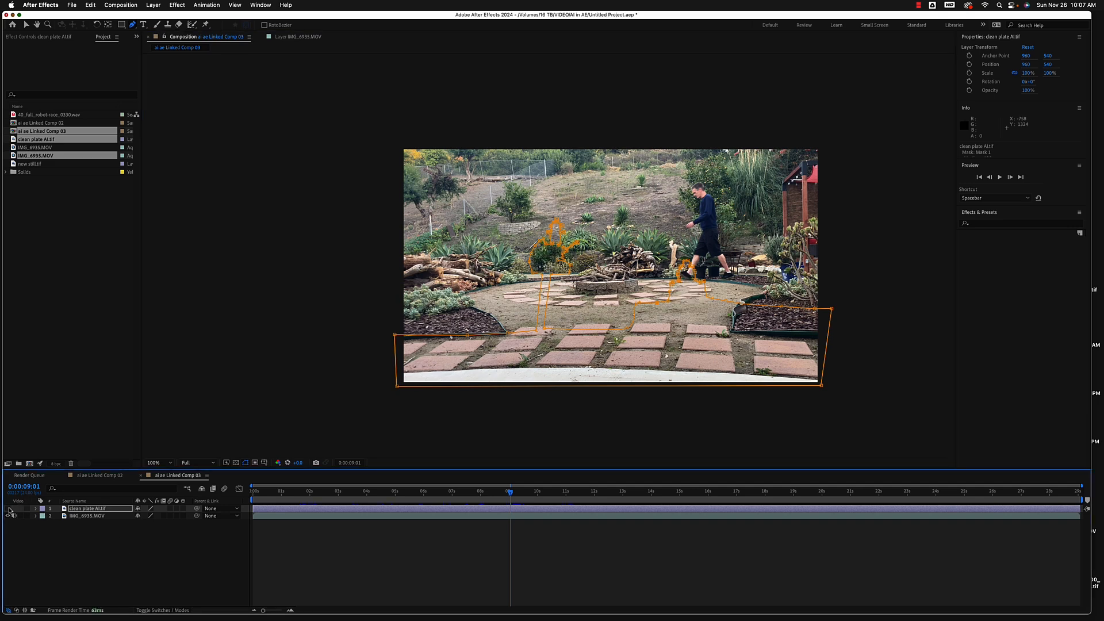
click(8, 509)
click(8, 516)
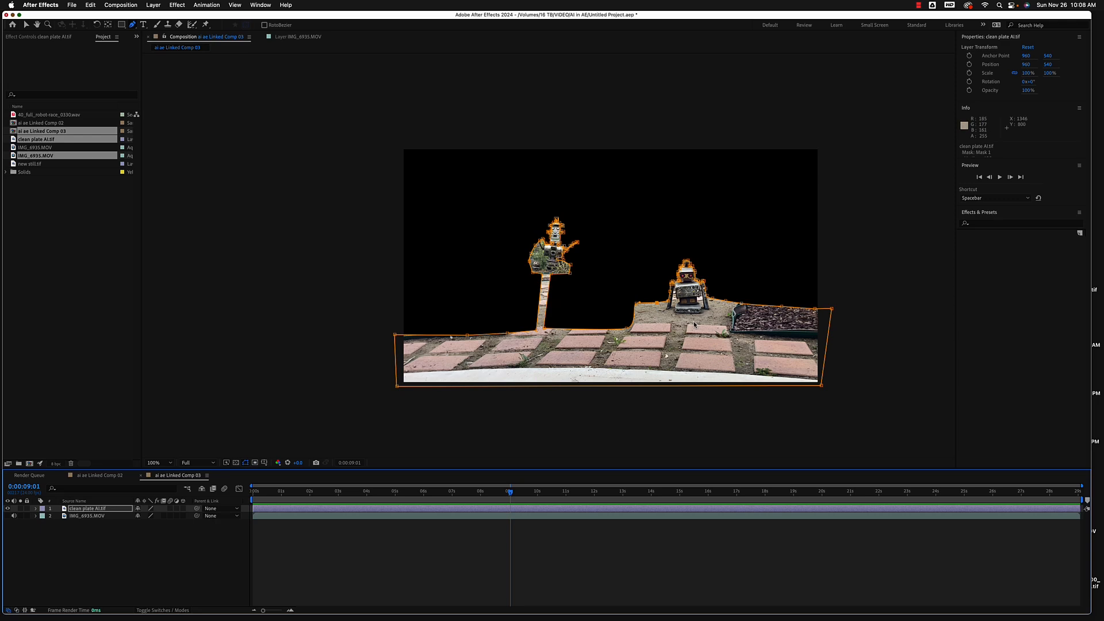
click(8, 516)
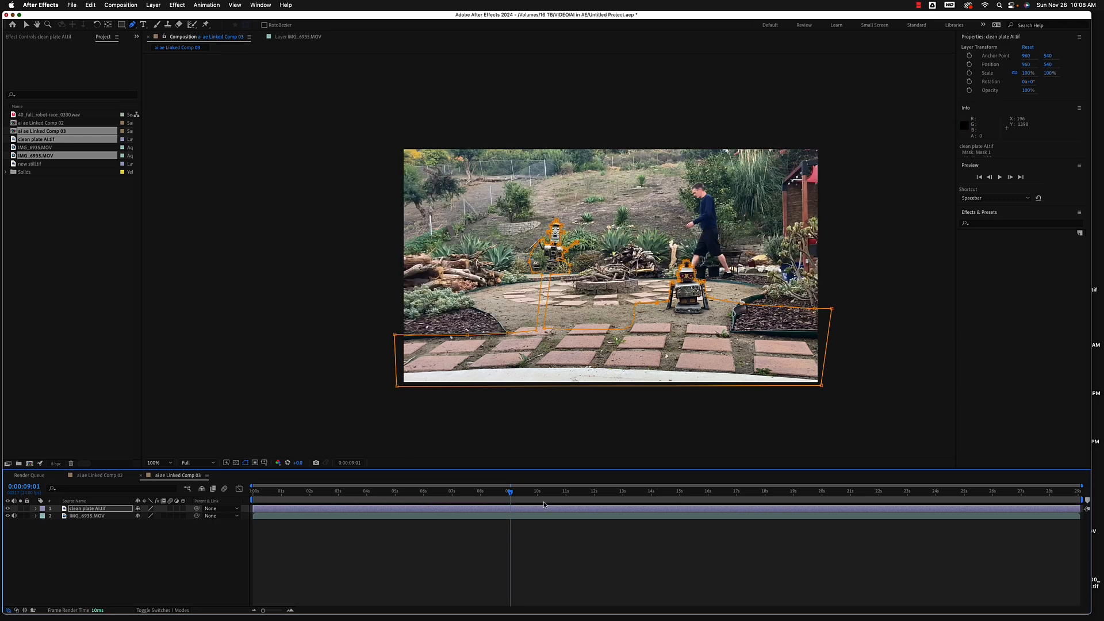
- Move to 0:00:09:04 and hide the mask outlines to inspect the composite where the man passes behind the front robot
mouse_move(509, 492)
mouse_down()
mouse_move(447, 493)
mouse_move(543, 508)
mouse_move(512, 506)
mouse_up()
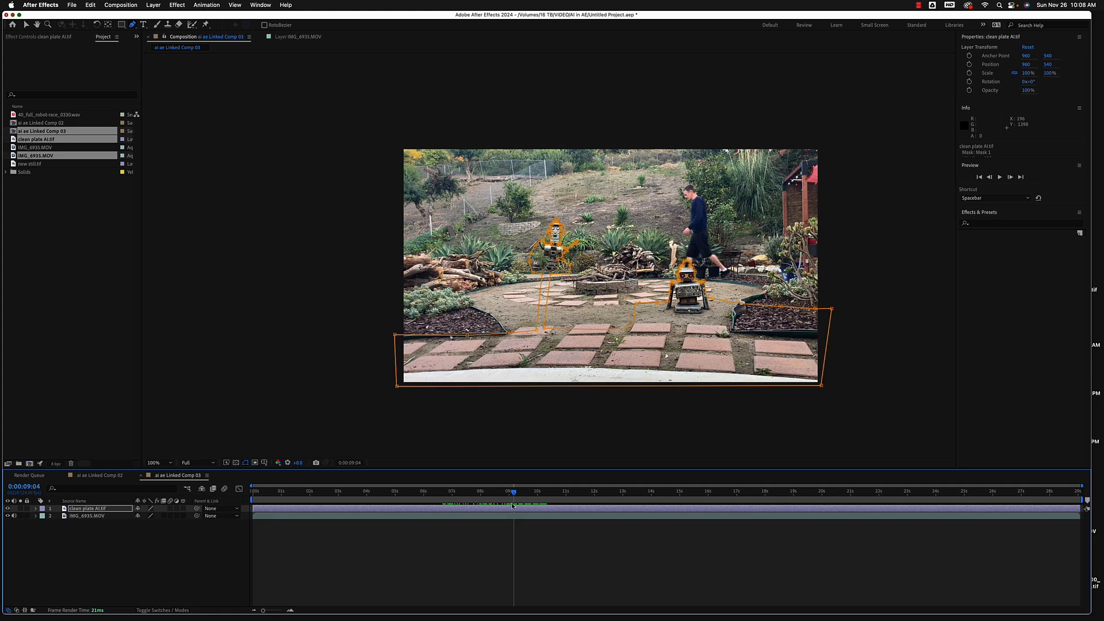
key(period)
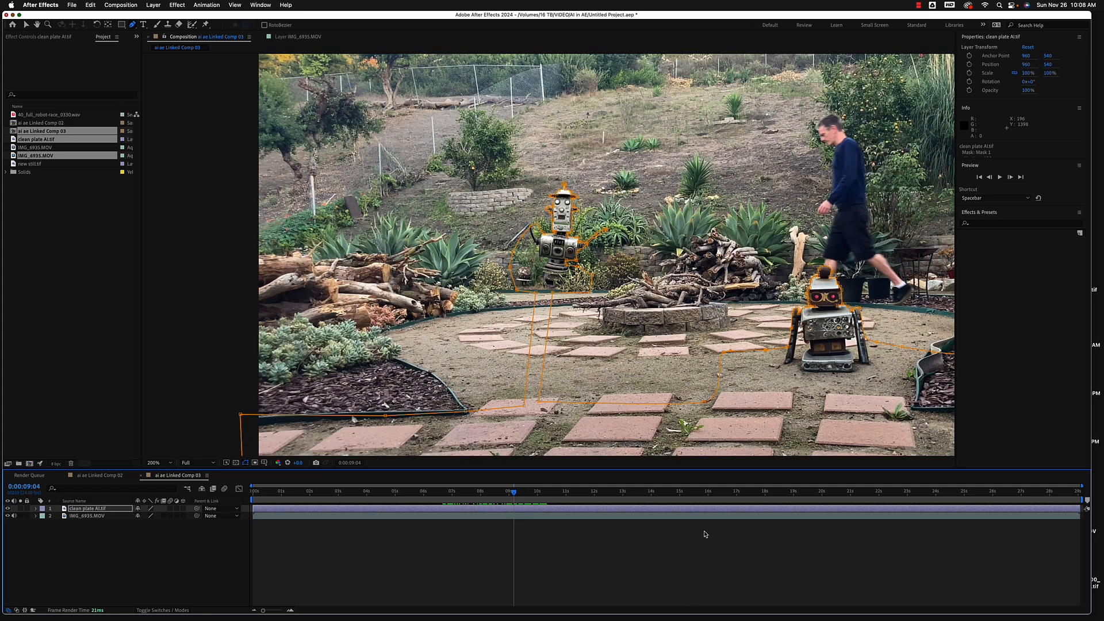
key(super+shift+h)
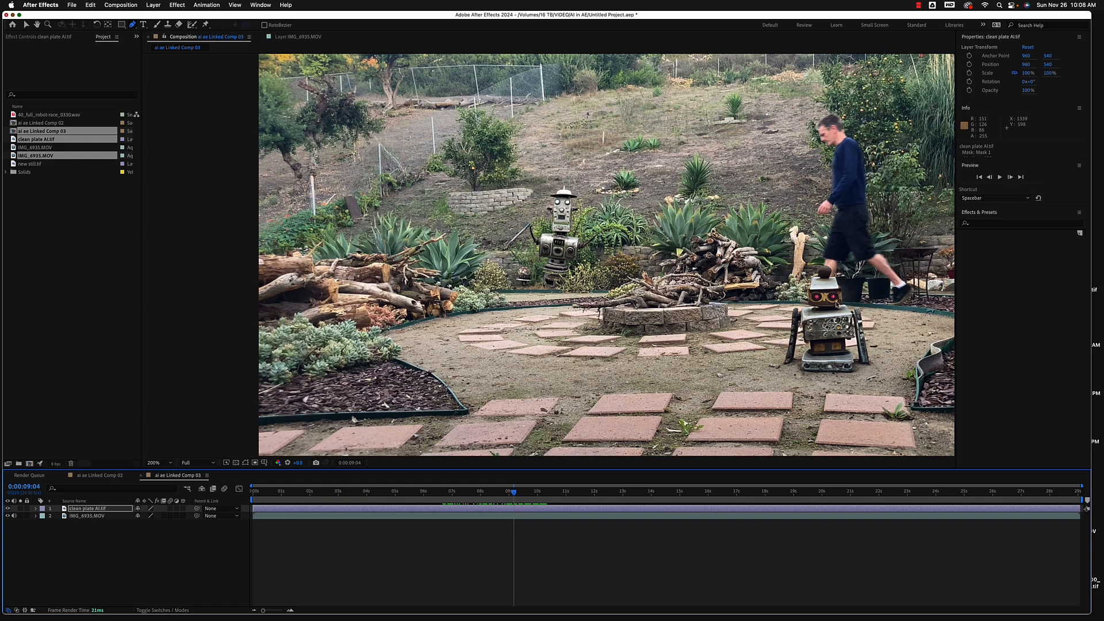
key(comma)
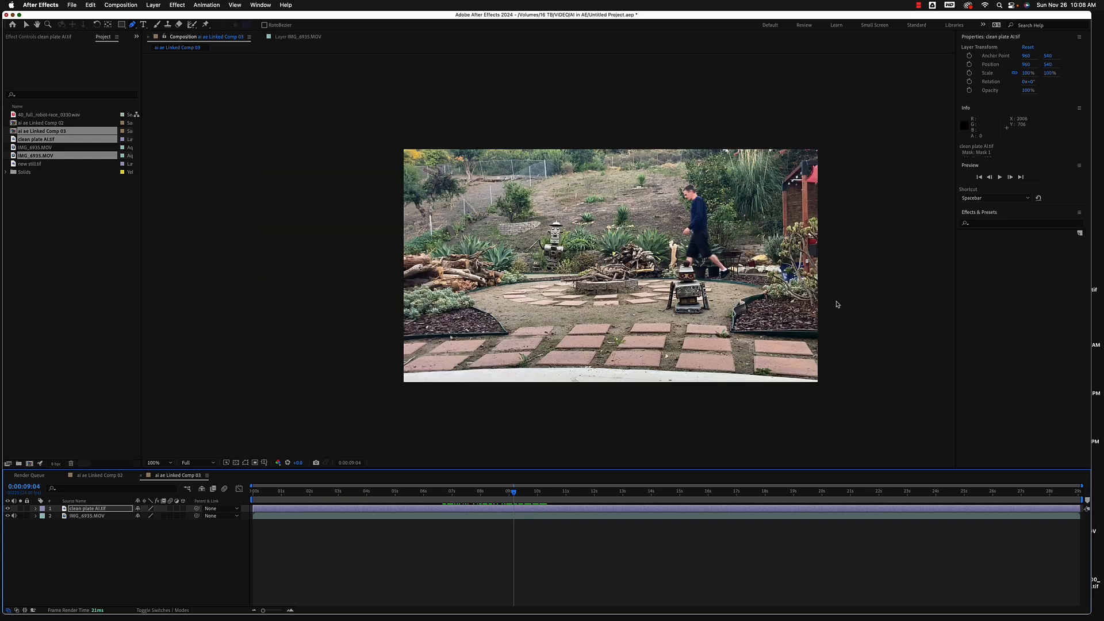
drag(774, 281, 714, 275)
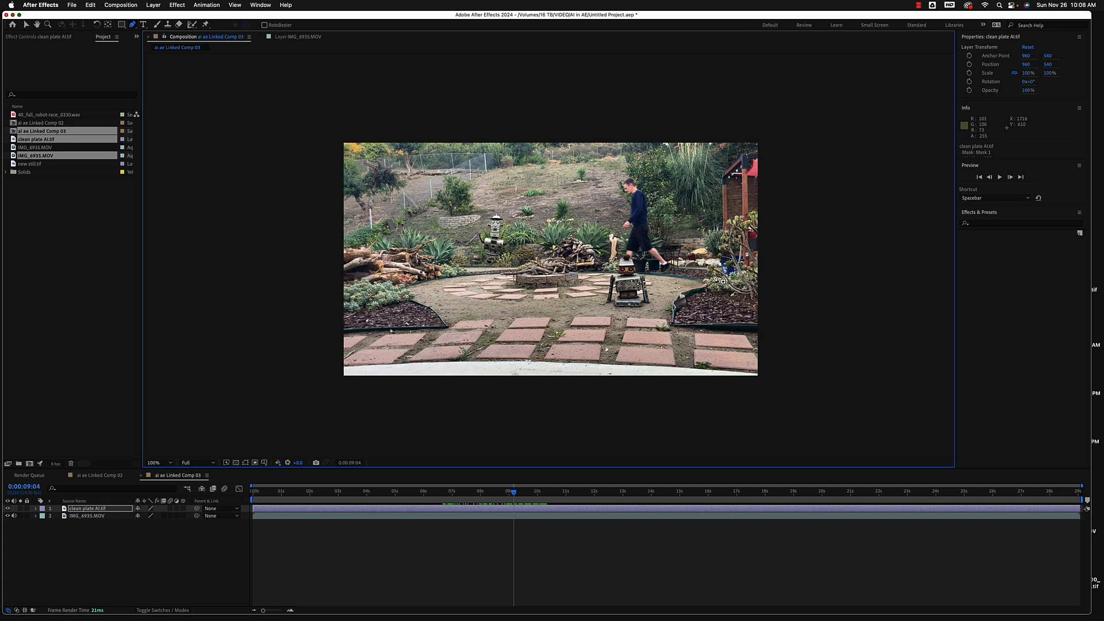
key(period)
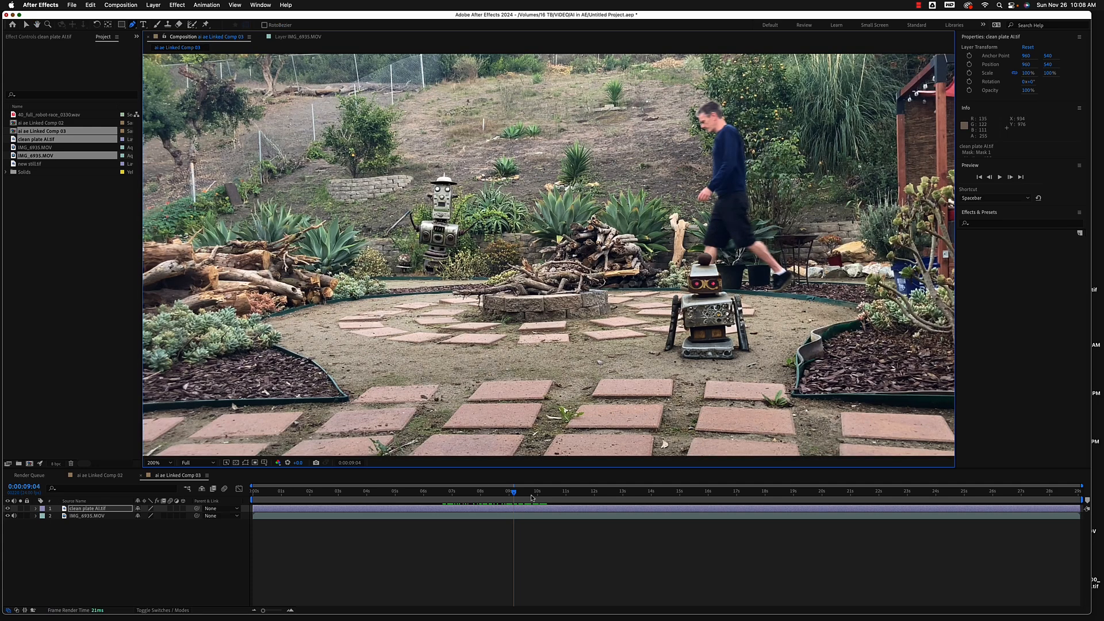
- Scrub to 0:00:11:16, where the man passes the rear robot, and select the clean plate AI.tif layer
drag(516, 496, 583, 521)
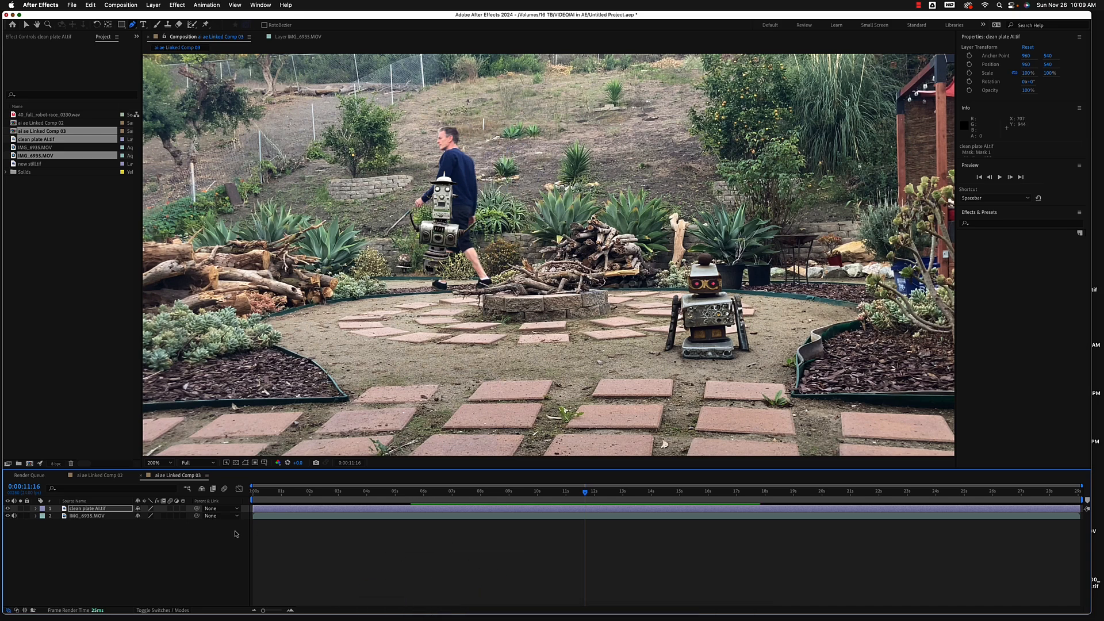
click(205, 534)
click(120, 518)
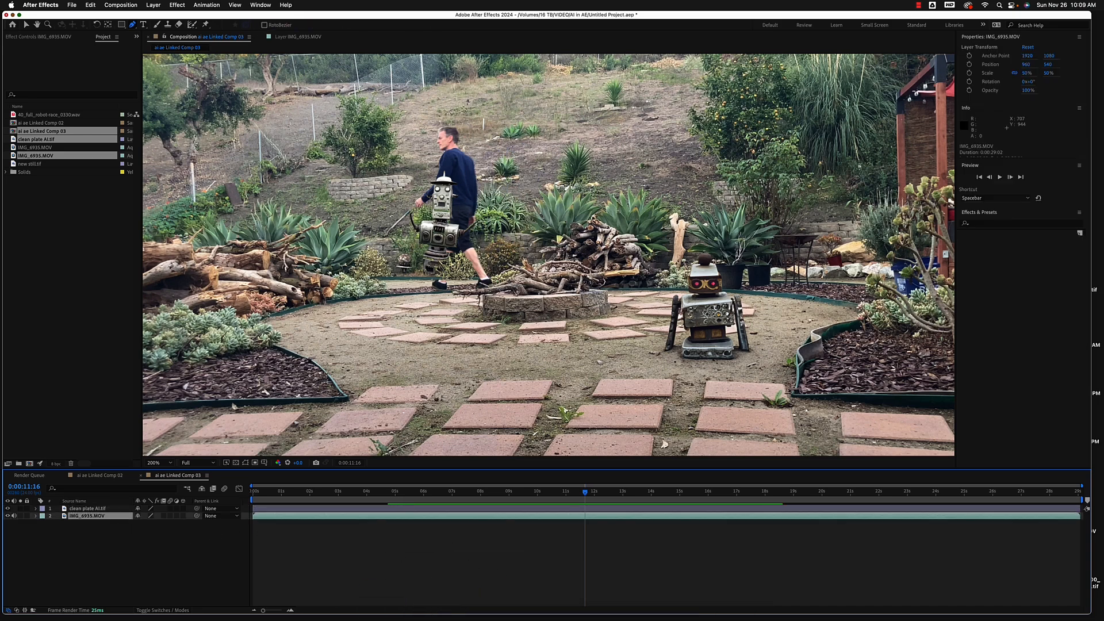
click(117, 509)
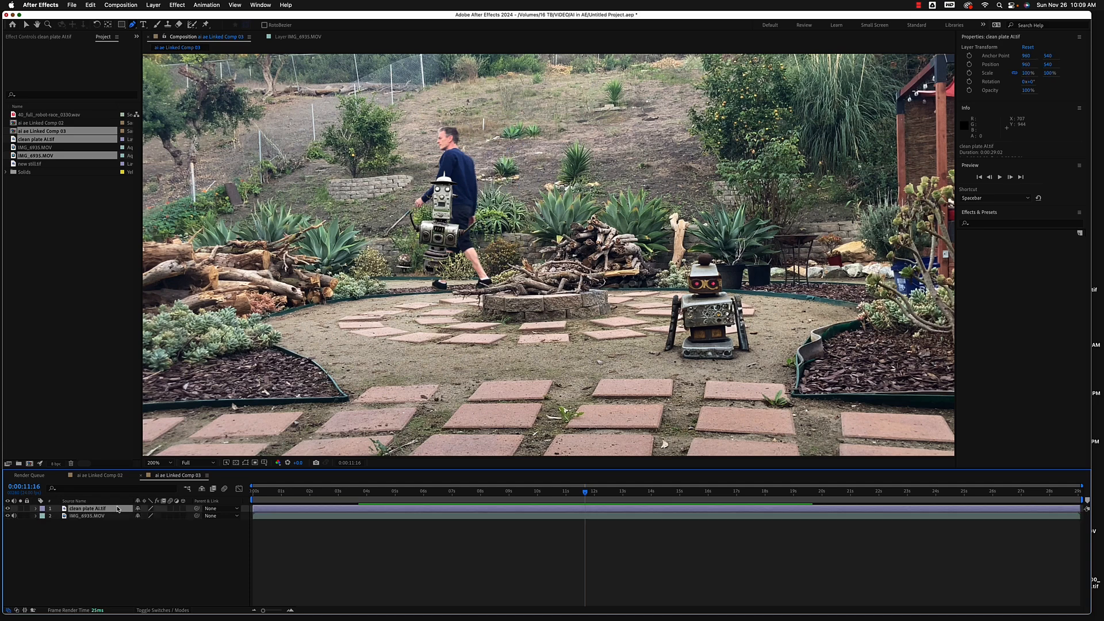
- Place a duplicate of the IMG_6935.MOV layer above clean plate AI.tif and lower the duplicate's opacity so the robots show through faintly
click(116, 517)
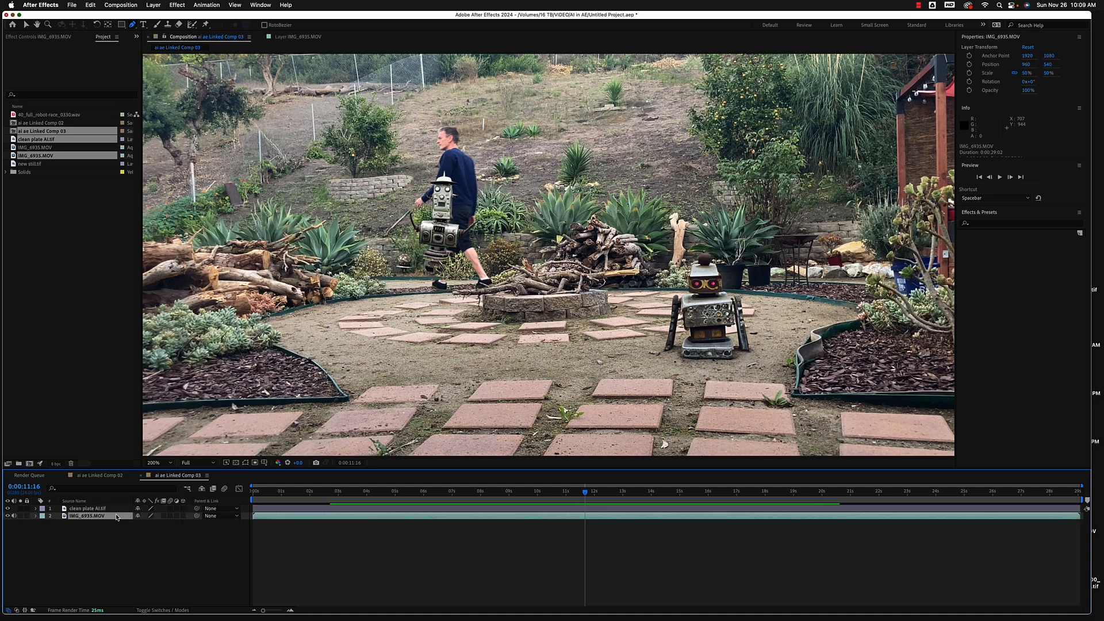
key(super+d)
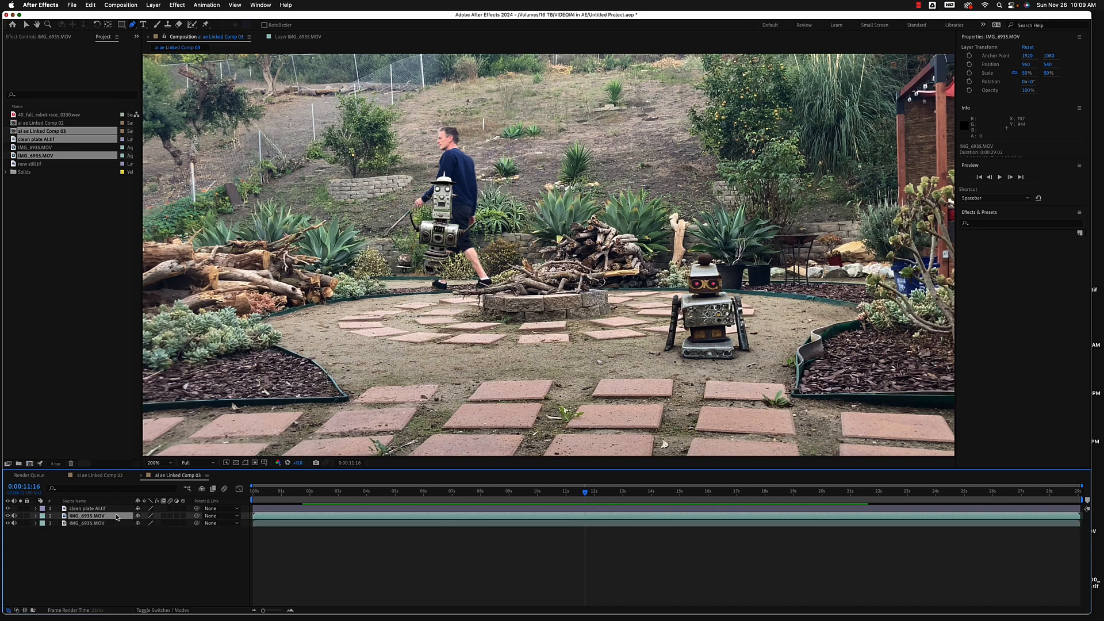
drag(114, 518, 116, 509)
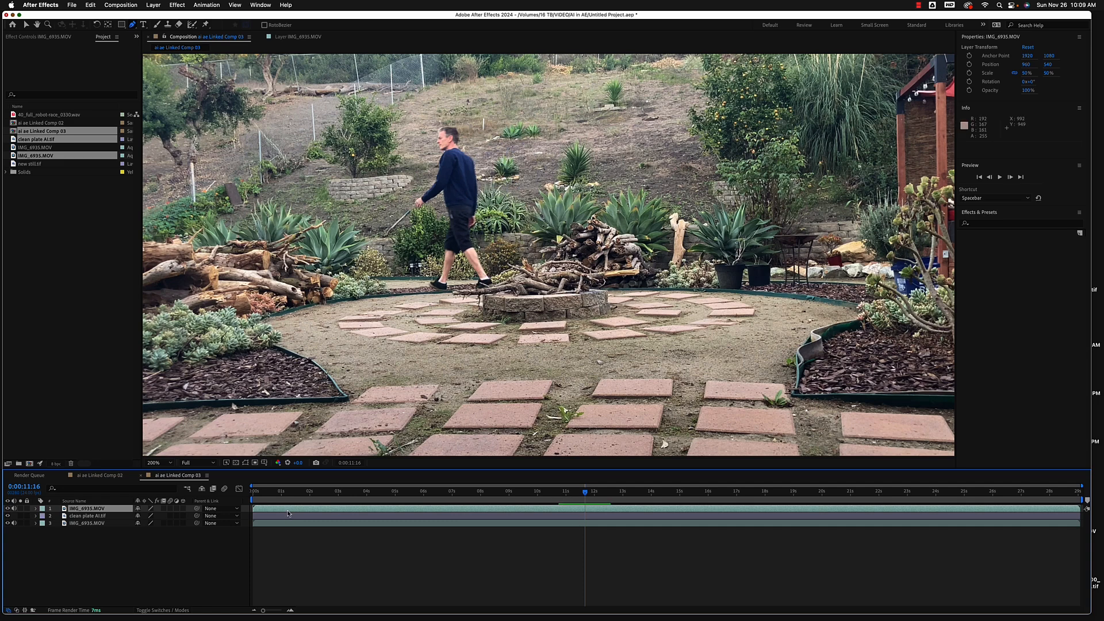
key(t)
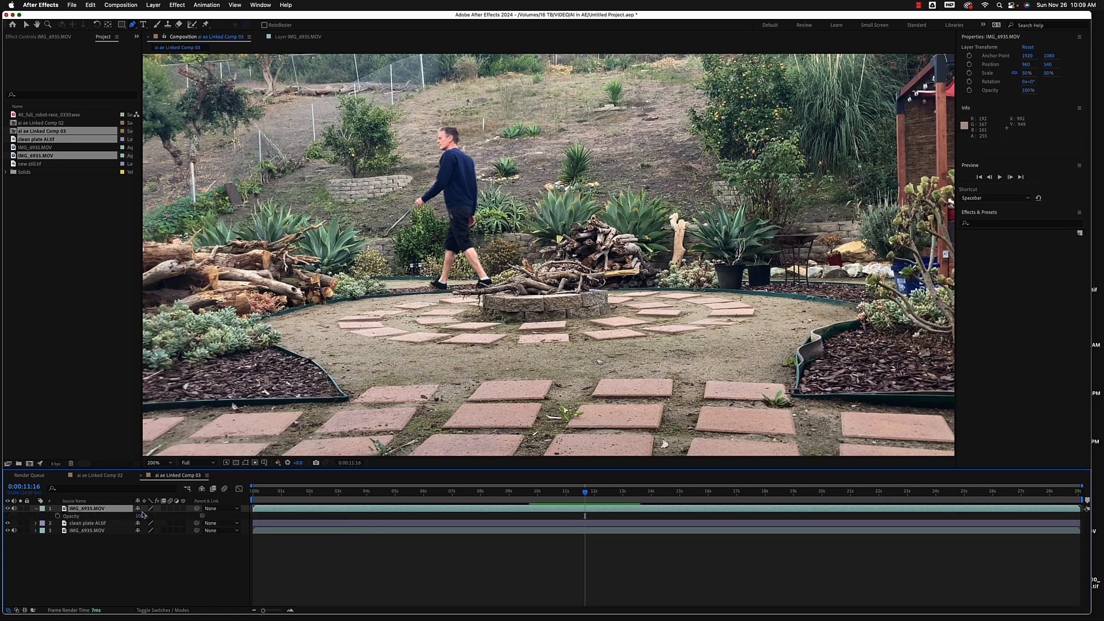
drag(141, 516, 125, 516)
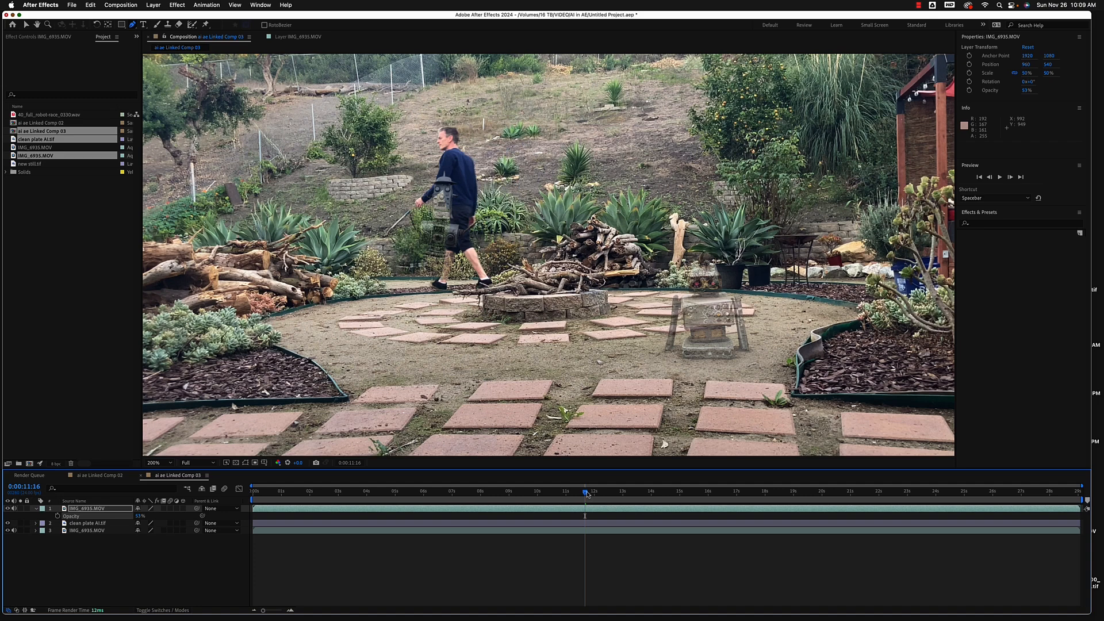
- Split the topmost IMG_6935.MOV layer at 0:00:11:02, before the man reaches the rear robot, and delete the earlier piece
mouse_move(587, 493)
mouse_down()
mouse_move(568, 494)
mouse_move(577, 495)
mouse_up()
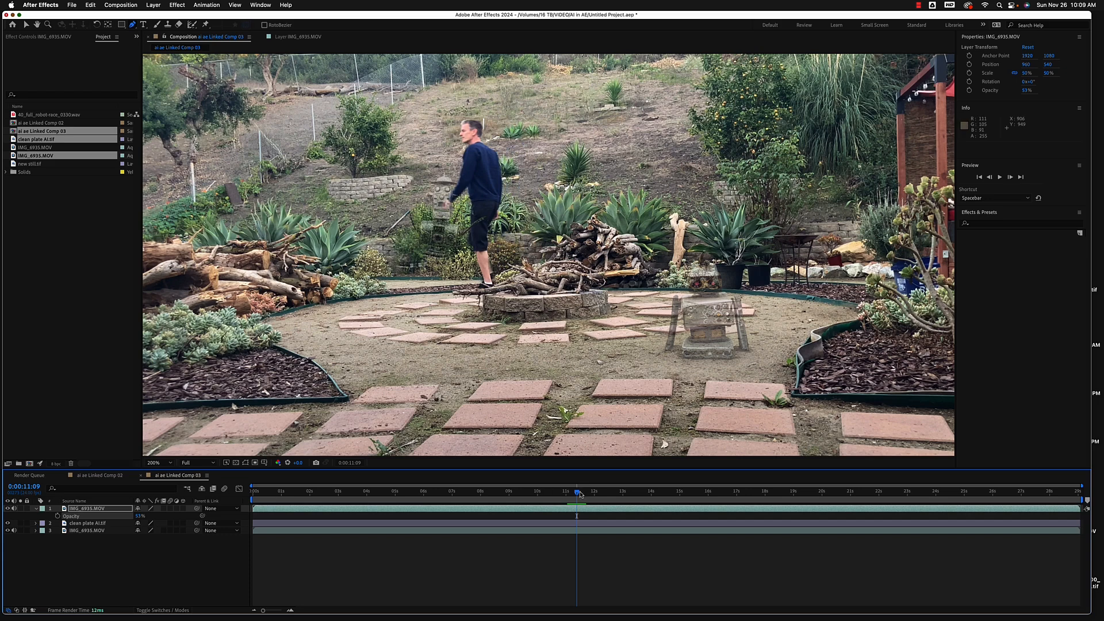
drag(580, 494, 568, 494)
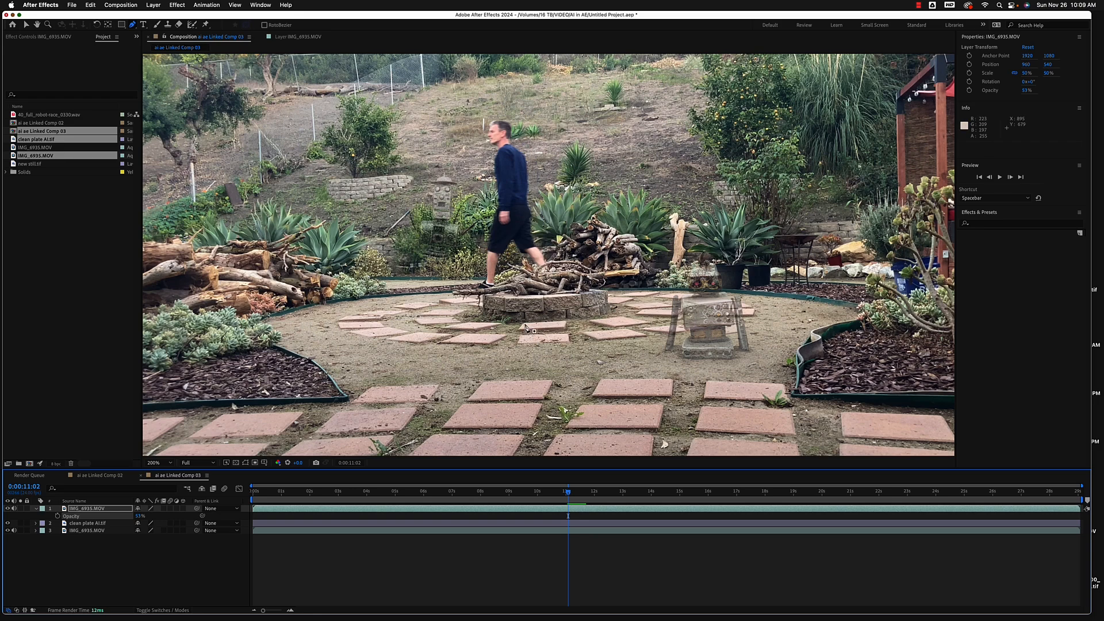
click(559, 509)
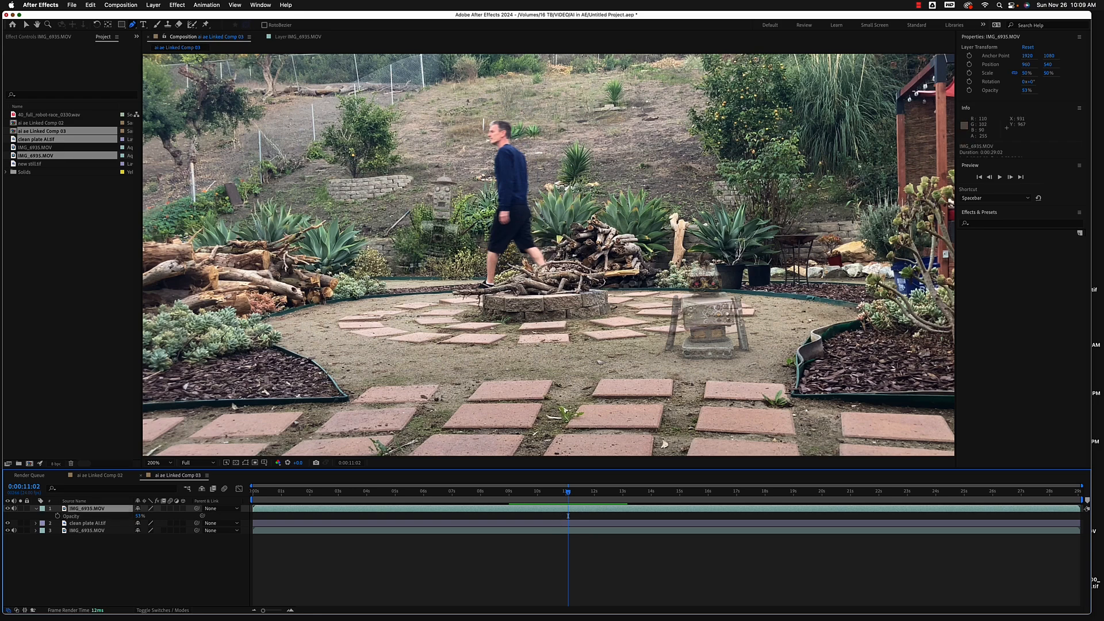
key(super+shift+d)
click(553, 517)
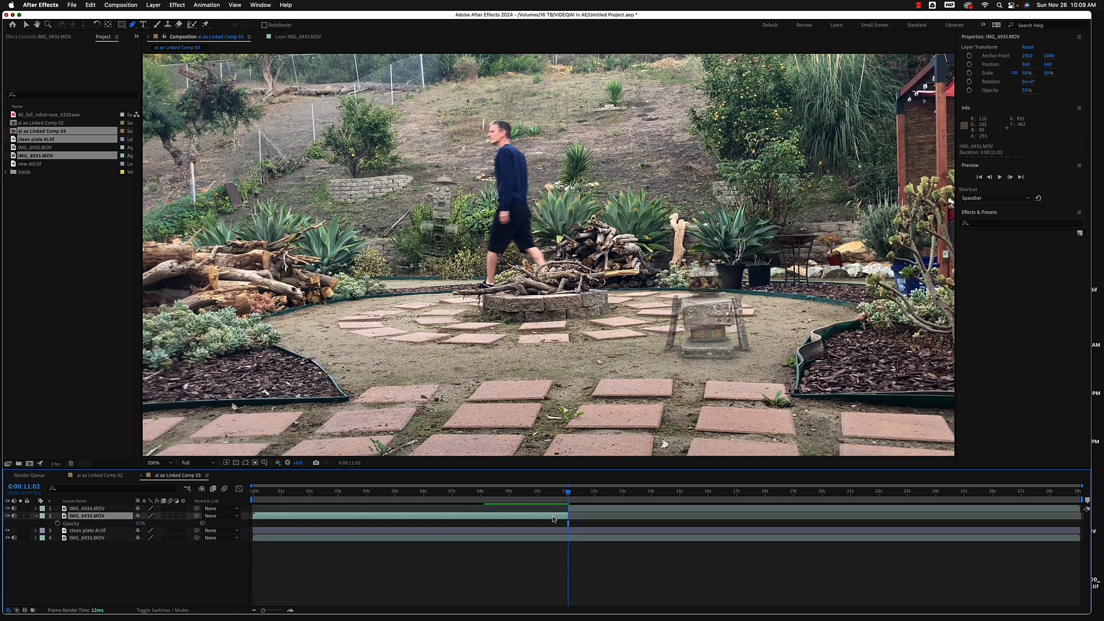
key(Delete)
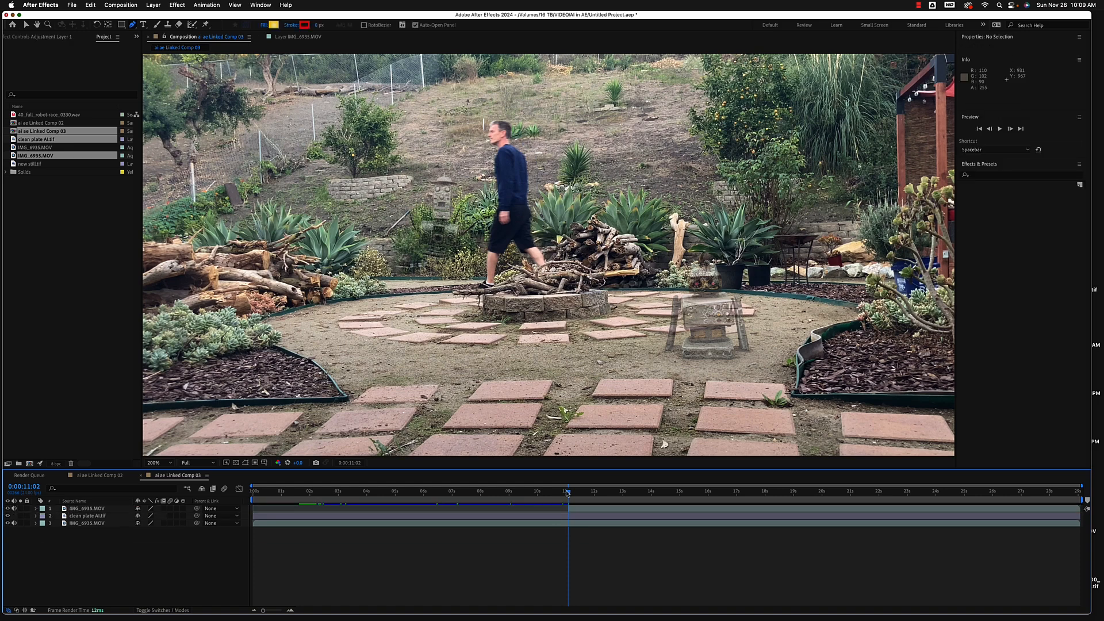
- Split only the topmost IMG_6935.MOV layer at 0:00:12:19, once the man is past the rear robot, and delete the remainder after it
drag(567, 493, 605, 502)
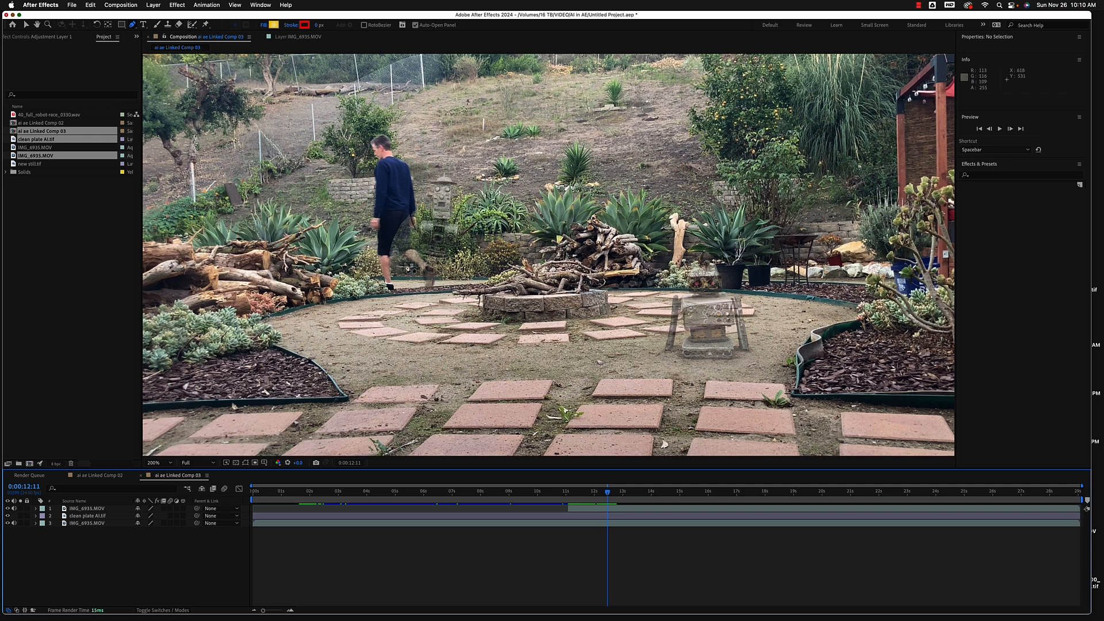
drag(609, 493, 617, 496)
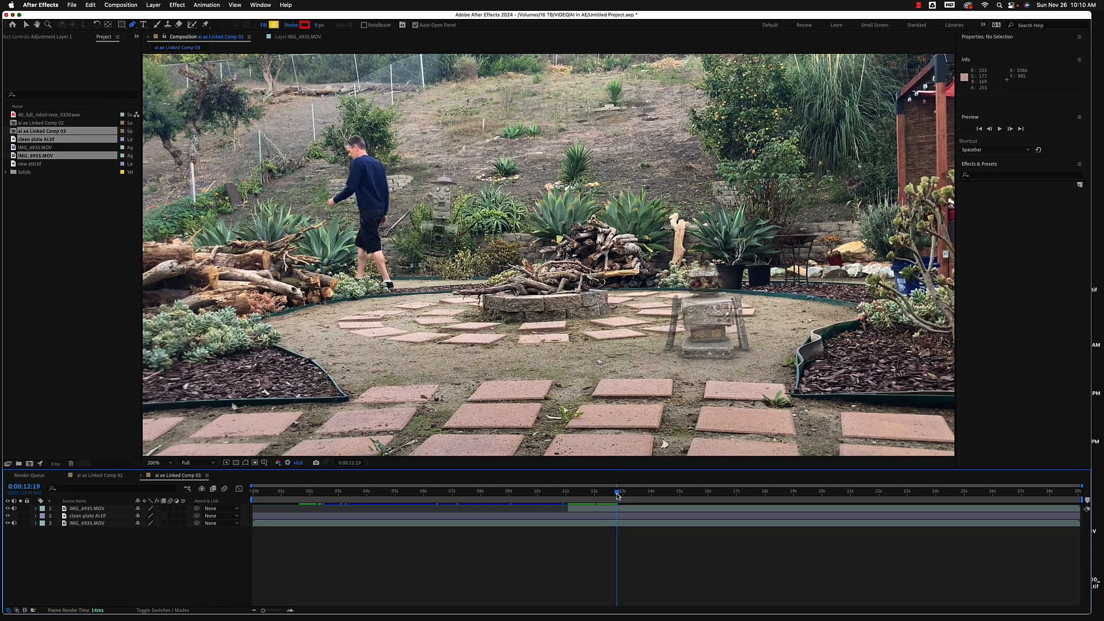
key(super+shift+d)
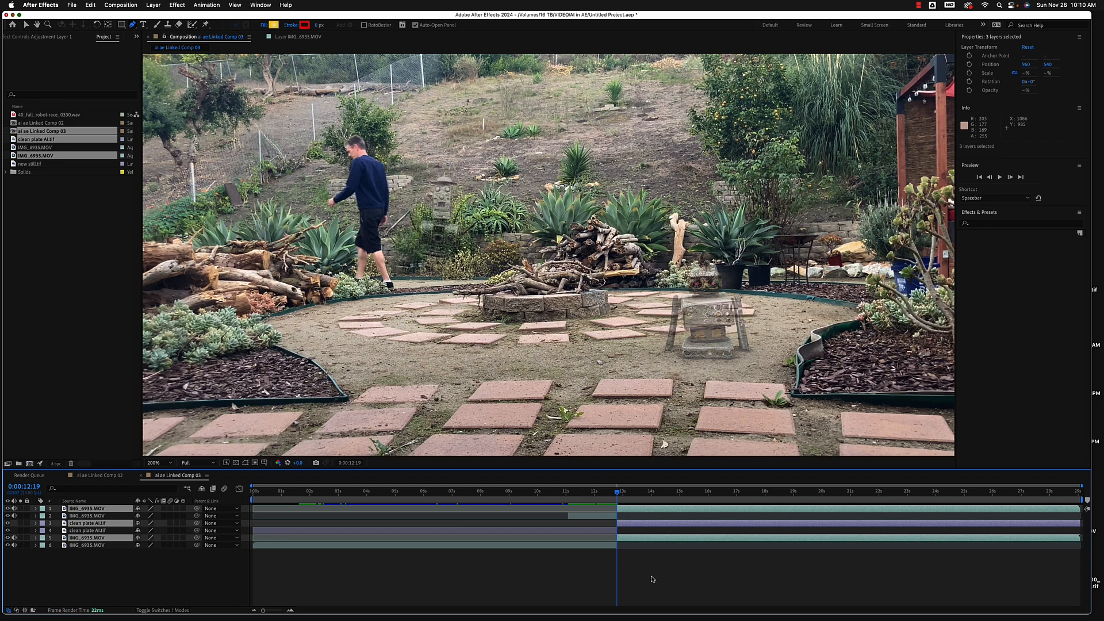
key(super+z)
click(635, 509)
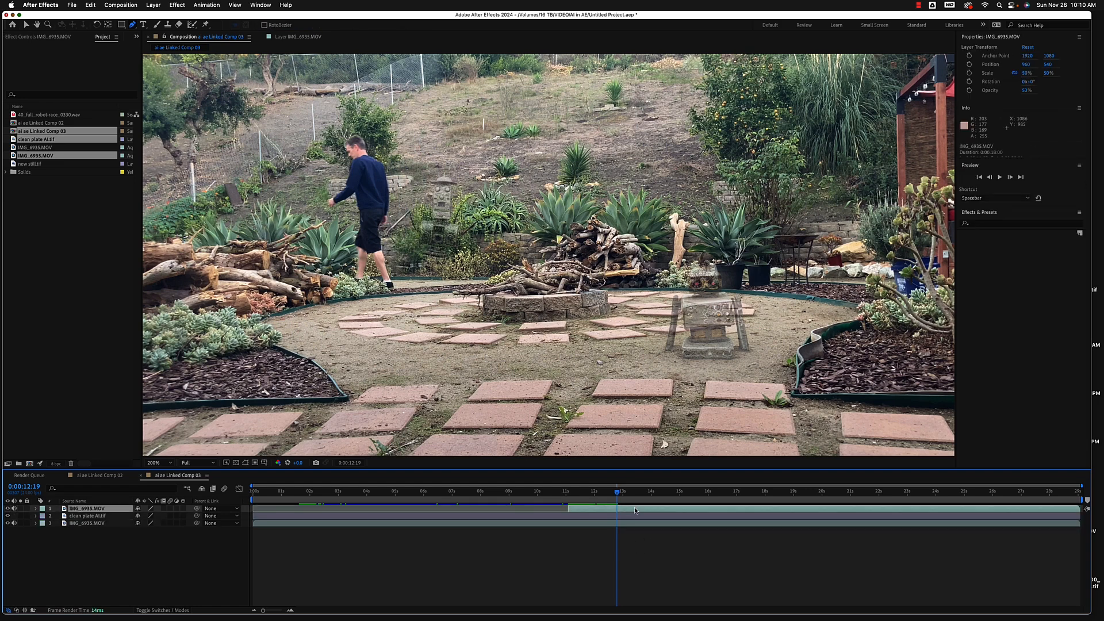
key(super+shift+d)
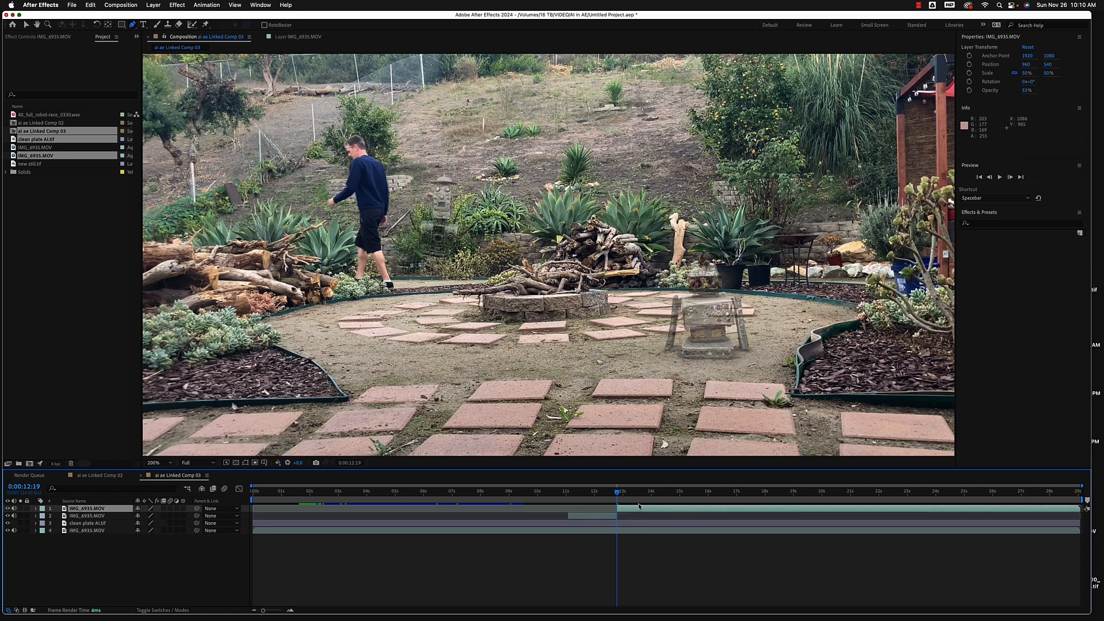
click(640, 508)
key(Delete)
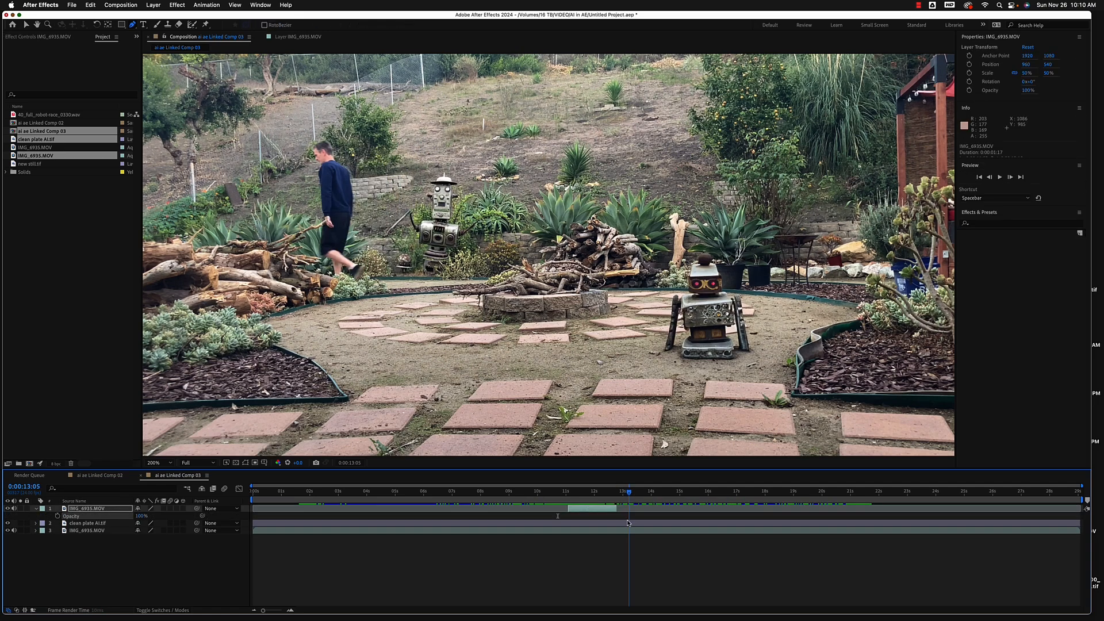
- Scrub back through the trimmed segment to 0:00:11:03 and open the top IMG_6935.MOV layer in its own Layer viewer
drag(628, 524, 602, 520)
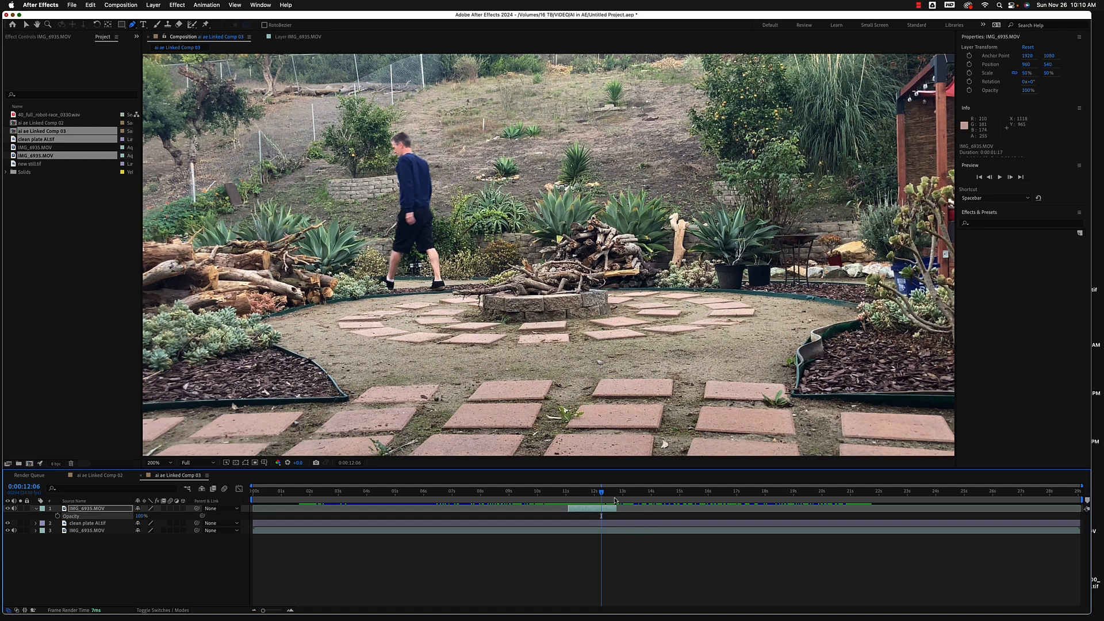
drag(602, 492, 566, 494)
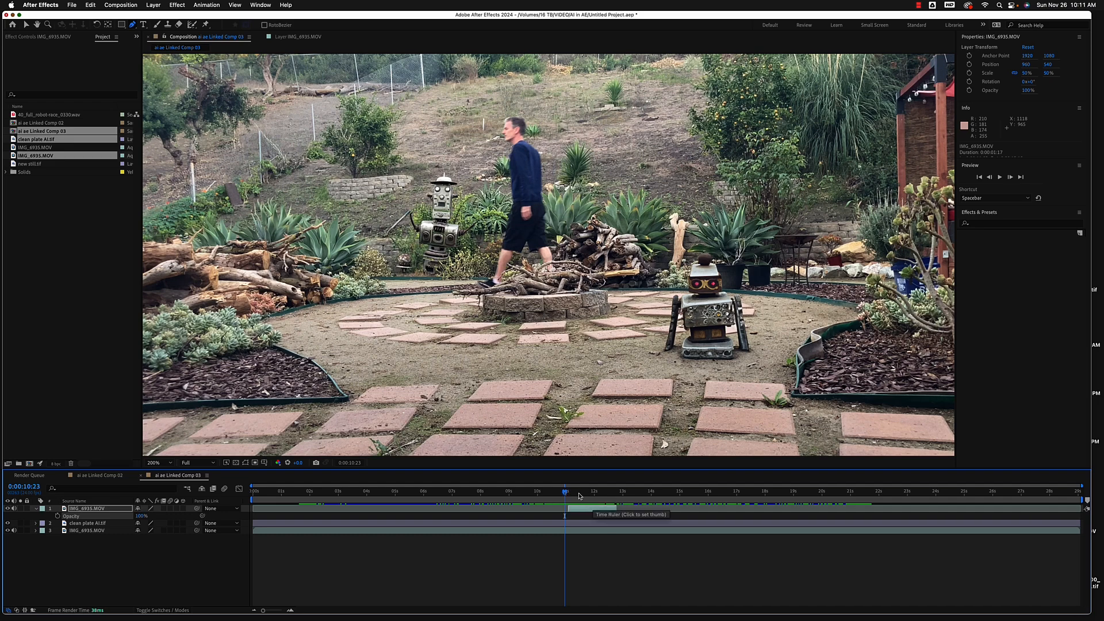
click(570, 492)
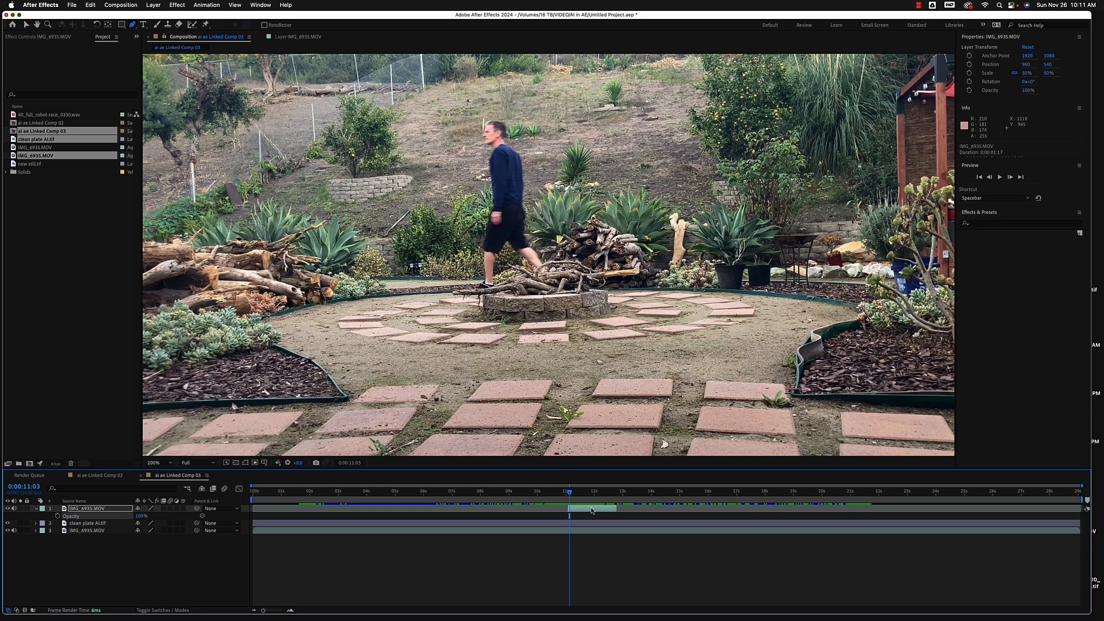
double_click(592, 510)
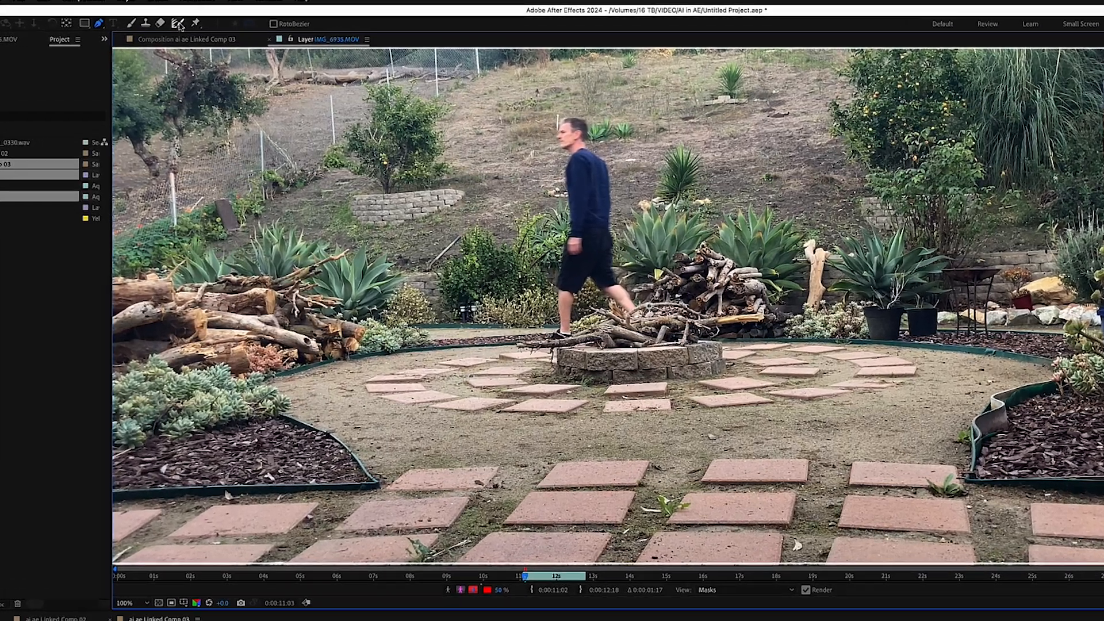
- With the Roto Brush tool, paint a foreground stroke down the man's torso and shorts at 0:00:11:03
click(193, 25)
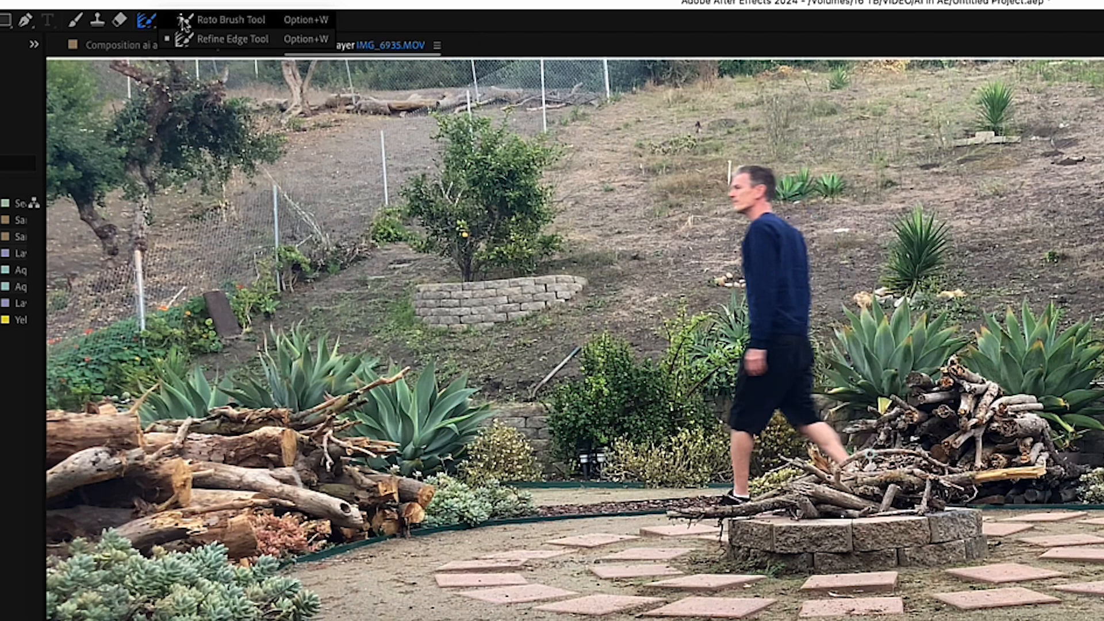
click(208, 19)
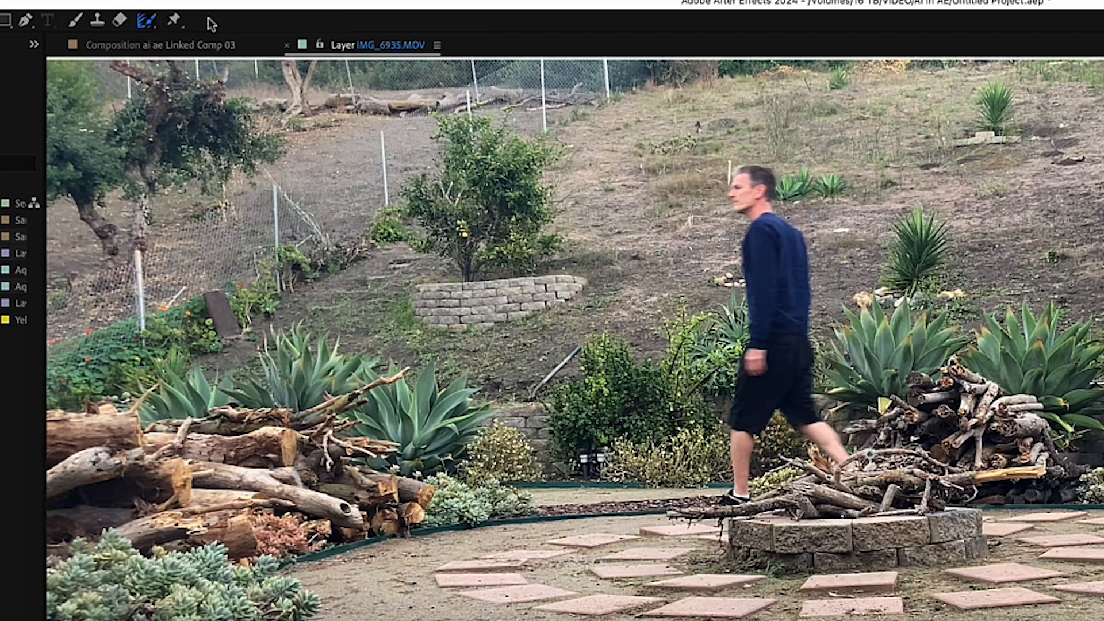
click(153, 22)
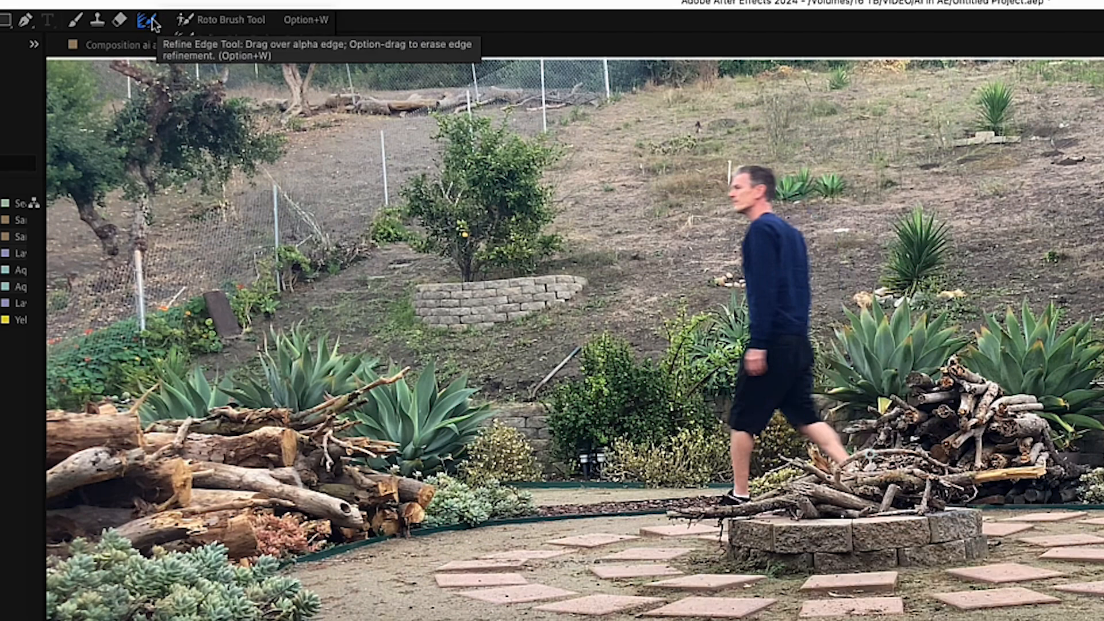
click(214, 21)
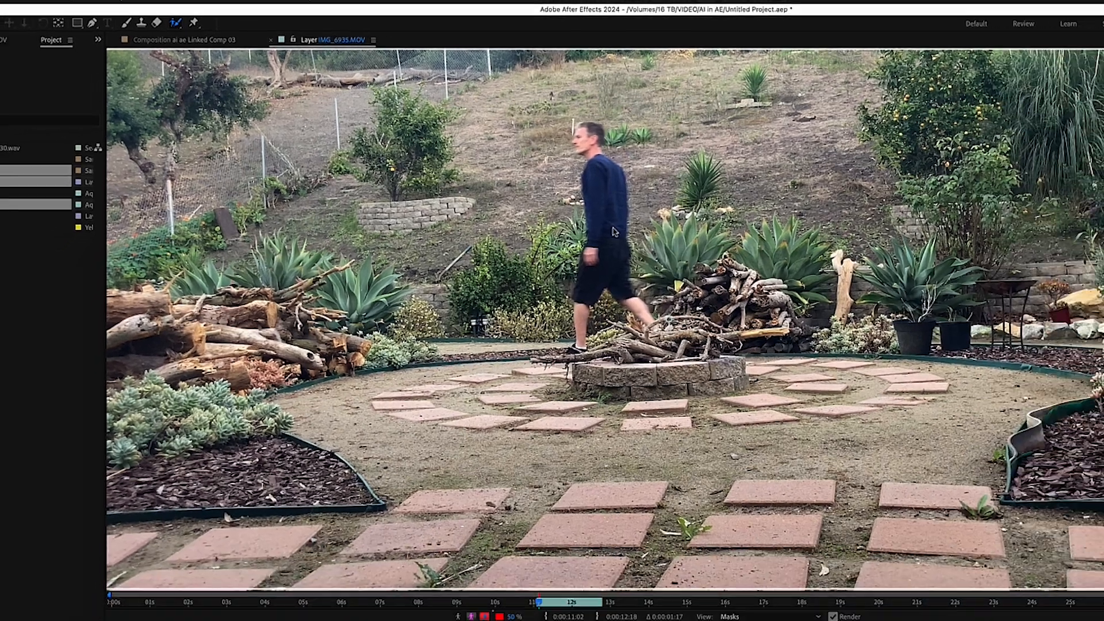
key(period)
key(space)
drag(553, 208, 542, 403)
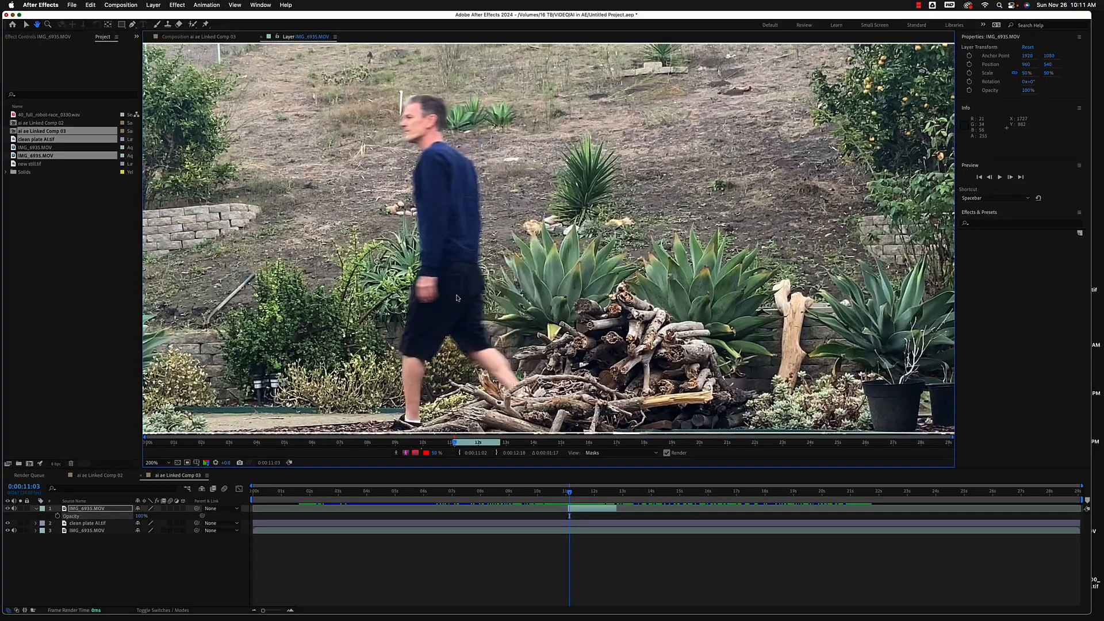
mouse_move(442, 157)
mouse_down()
mouse_move(432, 265)
mouse_move(426, 333)
mouse_up()
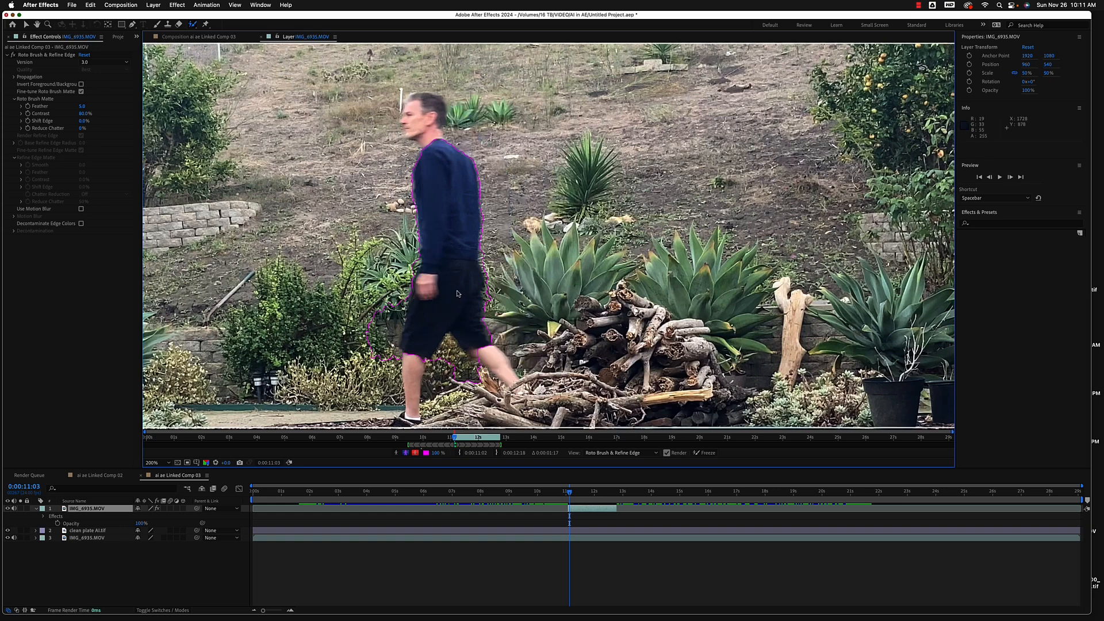
- Extend the Roto Brush selection over the man's legs, feet and head, and subtract the bushes beside his shorts
mouse_move(453, 287)
mouse_down()
mouse_move(483, 287)
mouse_move(454, 288)
mouse_up()
scroll(469, 303, down, 3)
scroll(469, 304, left, 1)
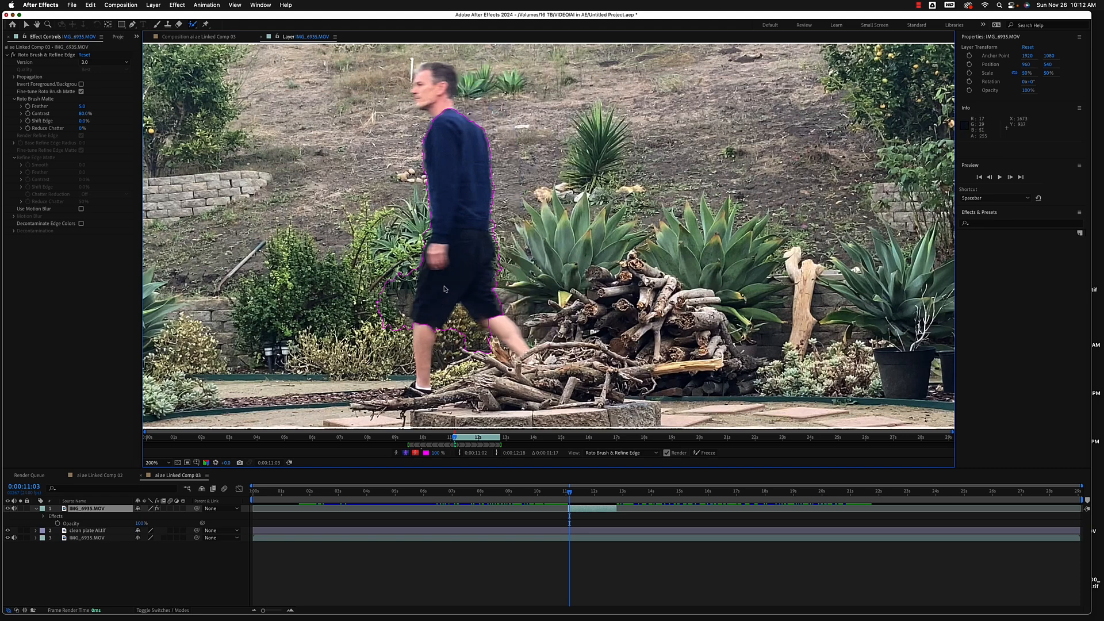
mouse_move(449, 275)
mouse_down()
mouse_move(420, 325)
mouse_move(425, 389)
mouse_move(415, 394)
mouse_up()
drag(483, 293, 518, 348)
key(space)
click(616, 329)
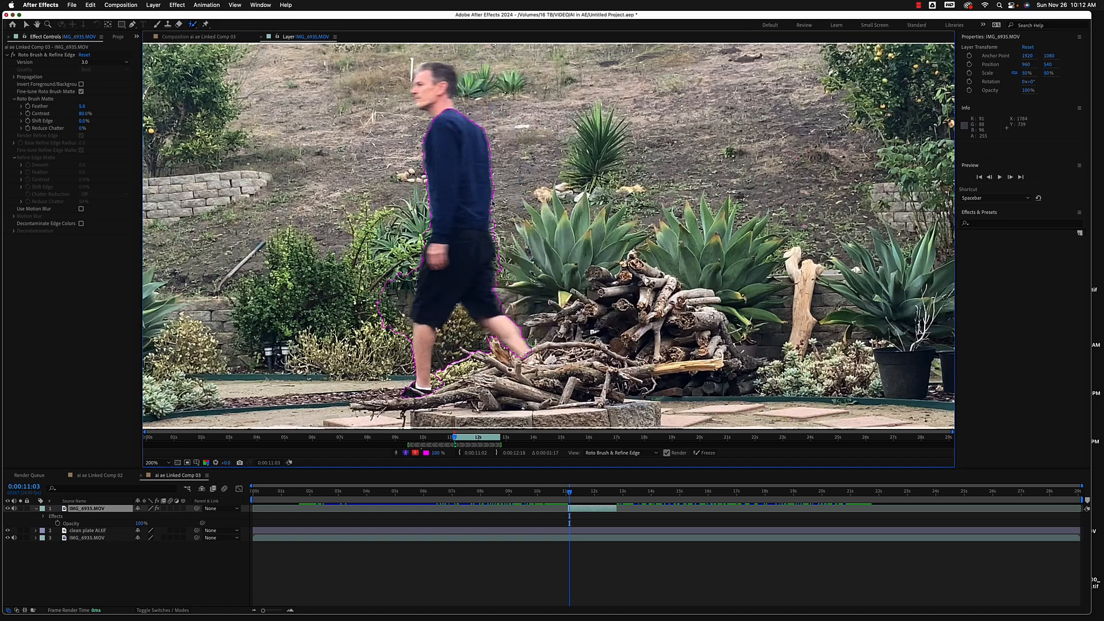
mouse_move(450, 124)
mouse_down()
mouse_move(439, 70)
mouse_move(422, 88)
mouse_move(440, 118)
mouse_up()
drag(344, 308, 438, 305)
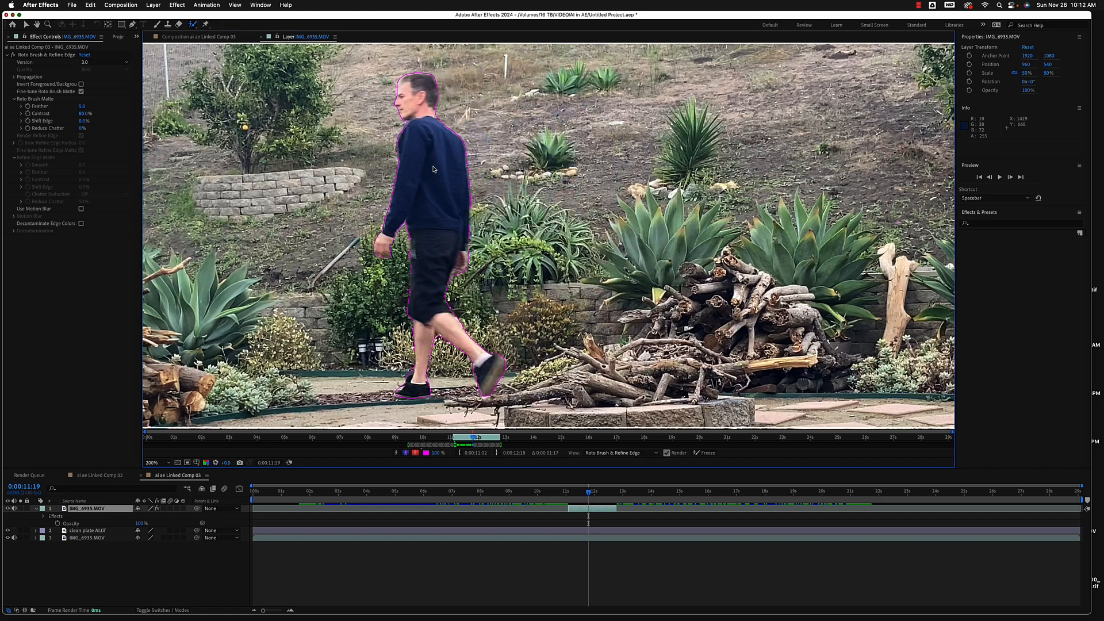
- Clean up the Roto Brush outline around the man's shoes and the gap between his legs at 0:00:11:19
key(period)
drag(338, 288, 390, 86)
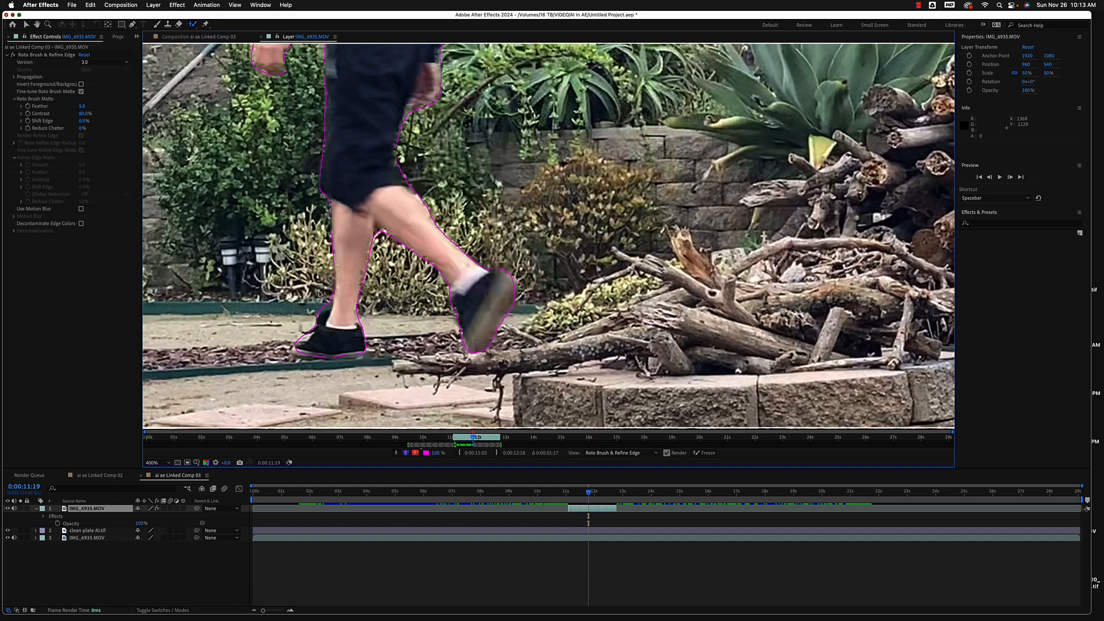
drag(319, 291, 298, 329)
drag(330, 326, 330, 327)
mouse_move(367, 303)
mouse_down()
mouse_move(371, 325)
mouse_move(442, 343)
mouse_move(449, 326)
mouse_move(438, 308)
mouse_up()
- Paint a Refine Edge stroke around the man's hair, from the forehead over the crown to the nape, at 0:00:11:19
drag(426, 193, 511, 424)
drag(463, 124, 469, 317)
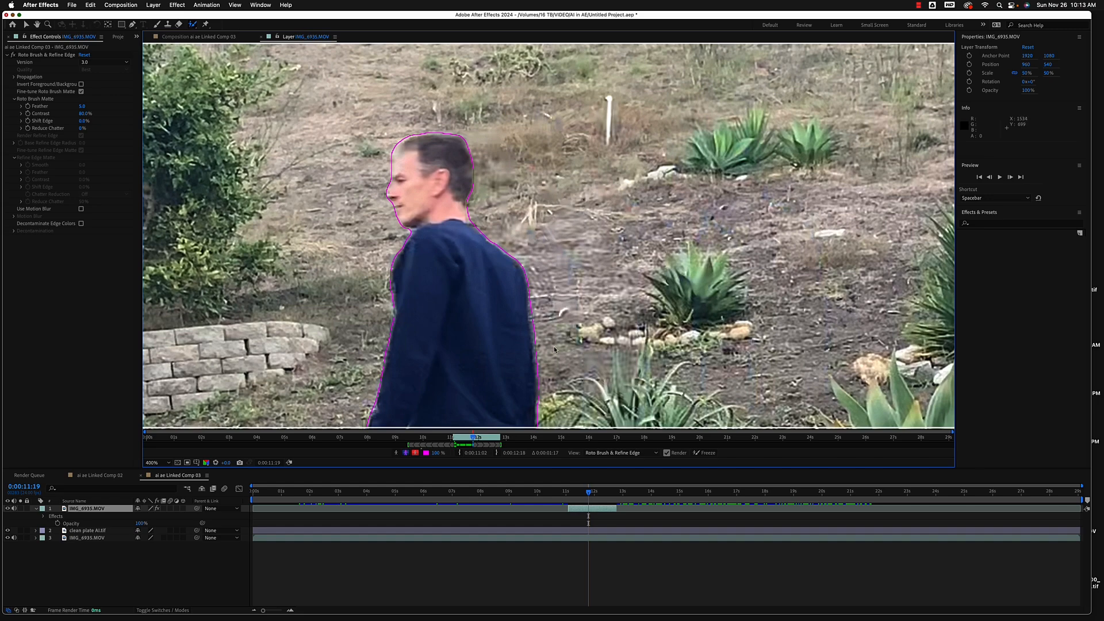
drag(543, 327, 513, 226)
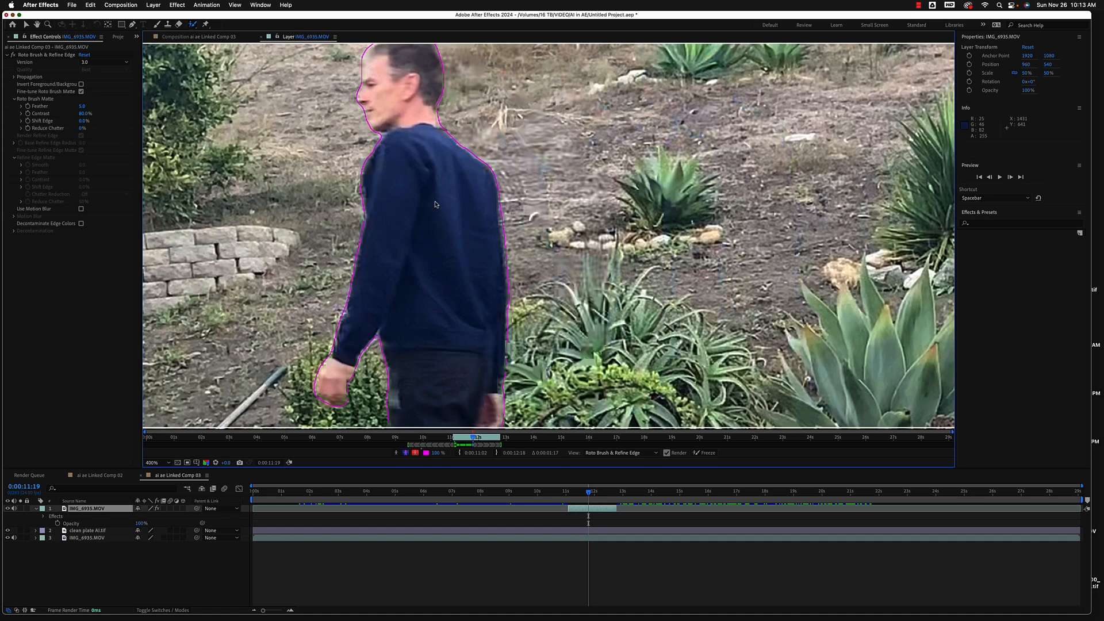
scroll(435, 204, up, 5)
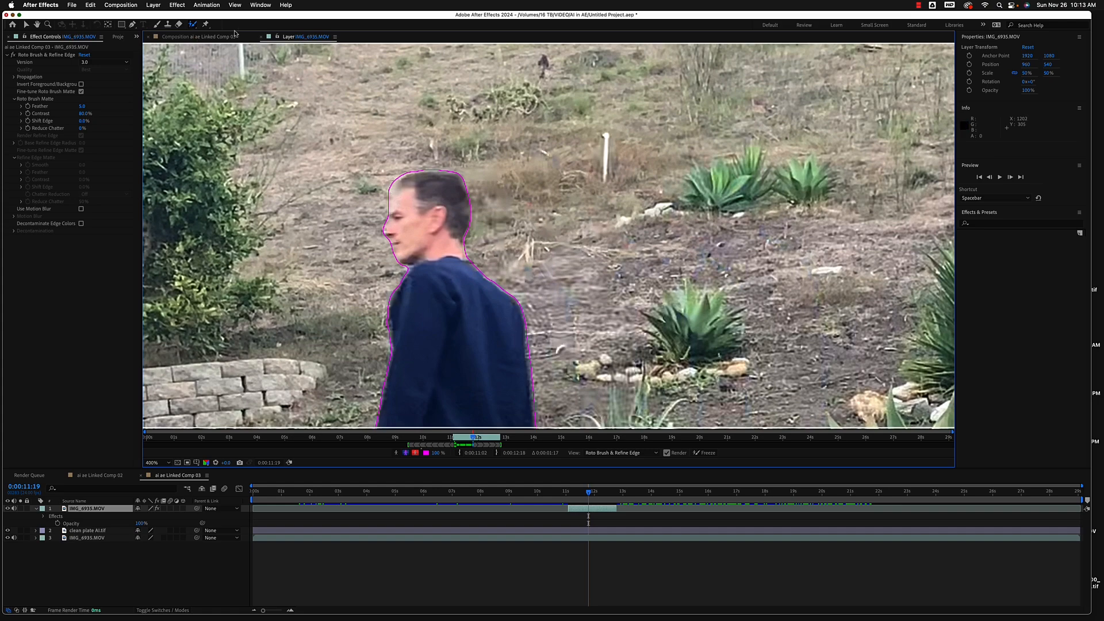
click(192, 26)
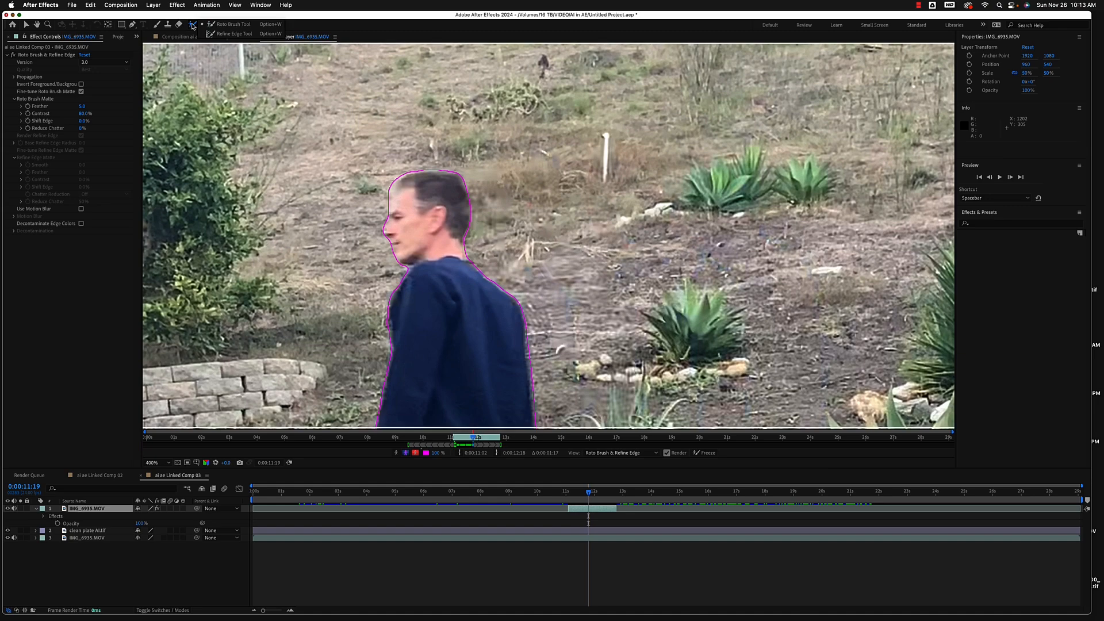
click(233, 34)
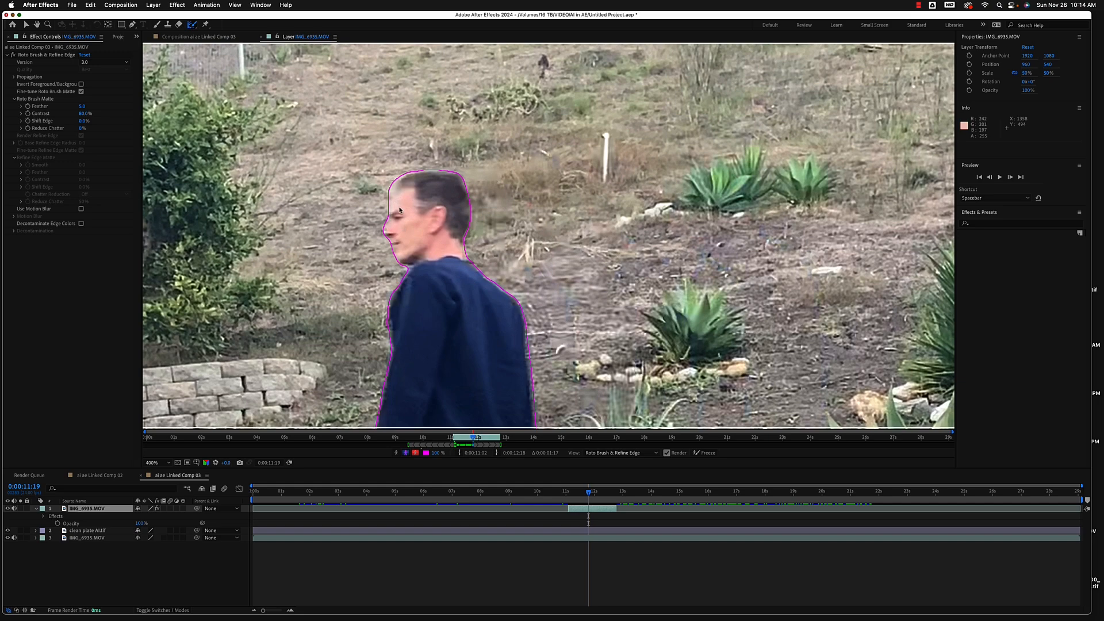
mouse_move(391, 213)
mouse_down()
mouse_move(406, 179)
mouse_move(448, 179)
mouse_move(464, 197)
mouse_move(455, 241)
mouse_up()
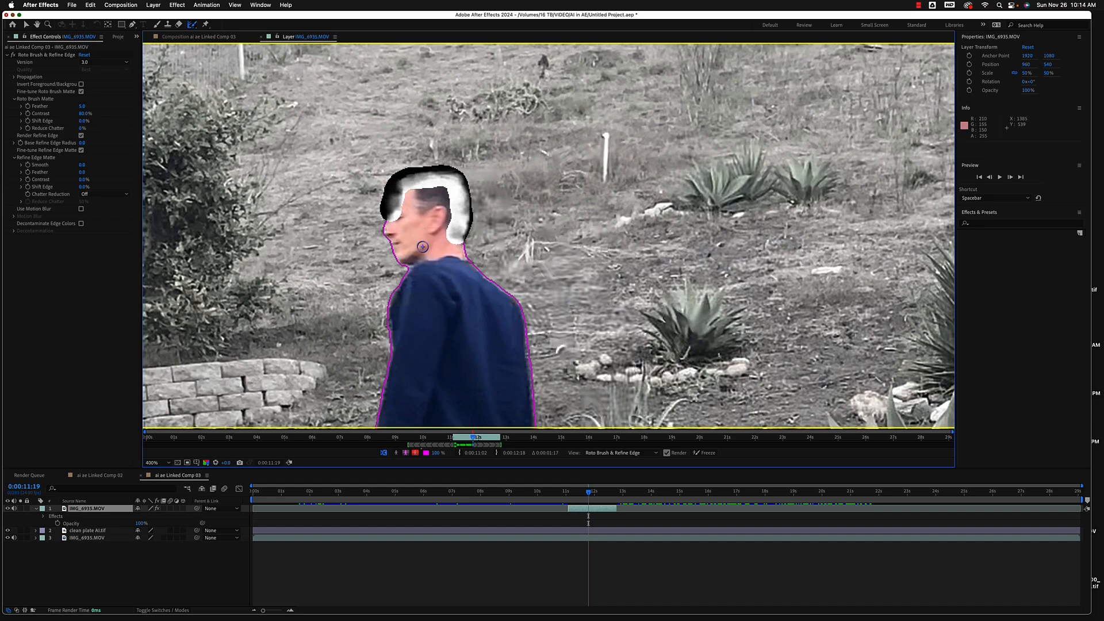
- Inspect the rotoscoped man's full figure at the end of the span with the red alpha overlay, and scrub back toward the start
key(comma)
key(comma)
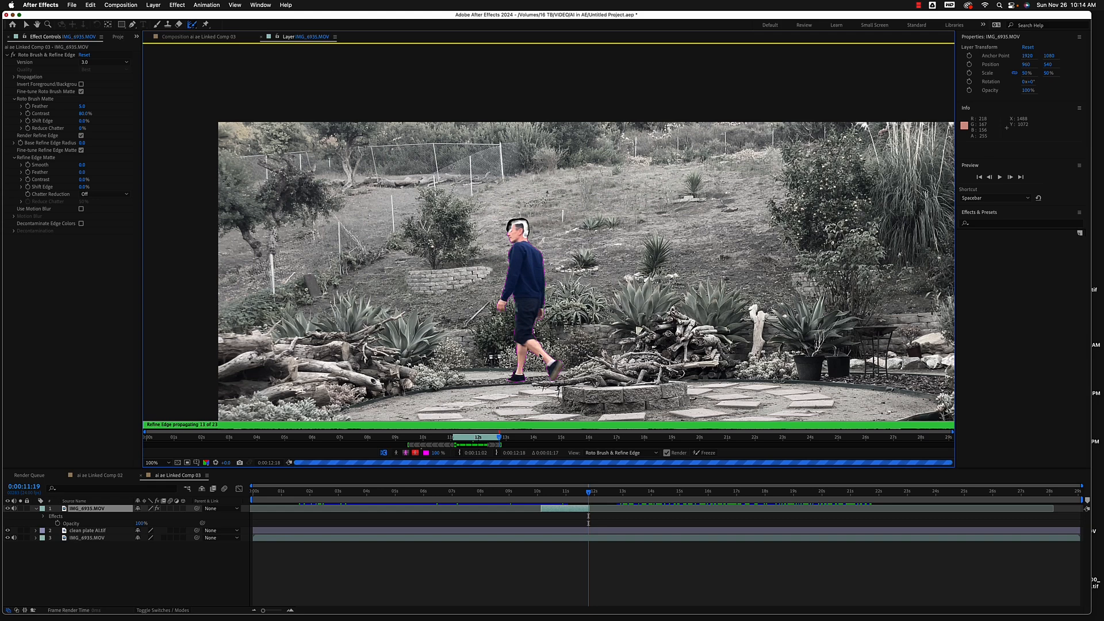
key(comma)
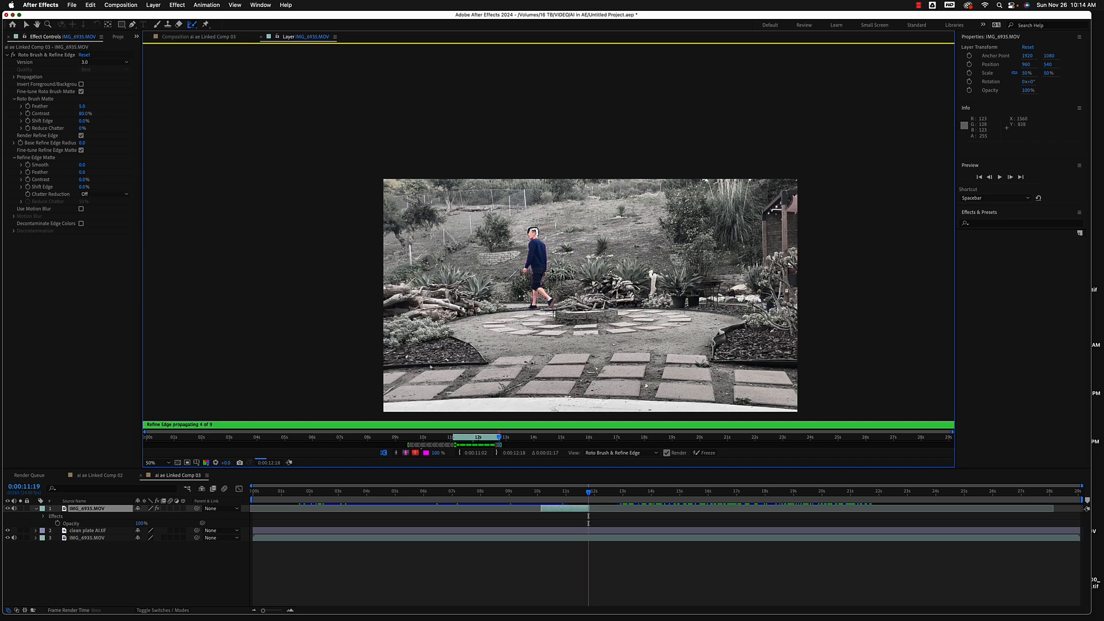
key(period)
drag(577, 310, 575, 240)
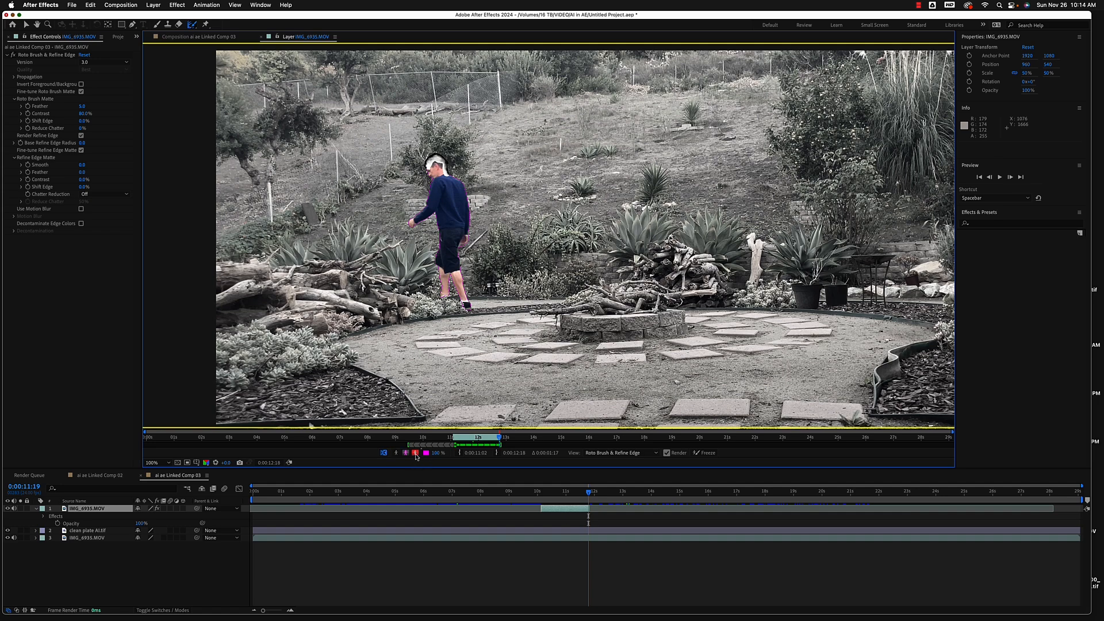
click(416, 453)
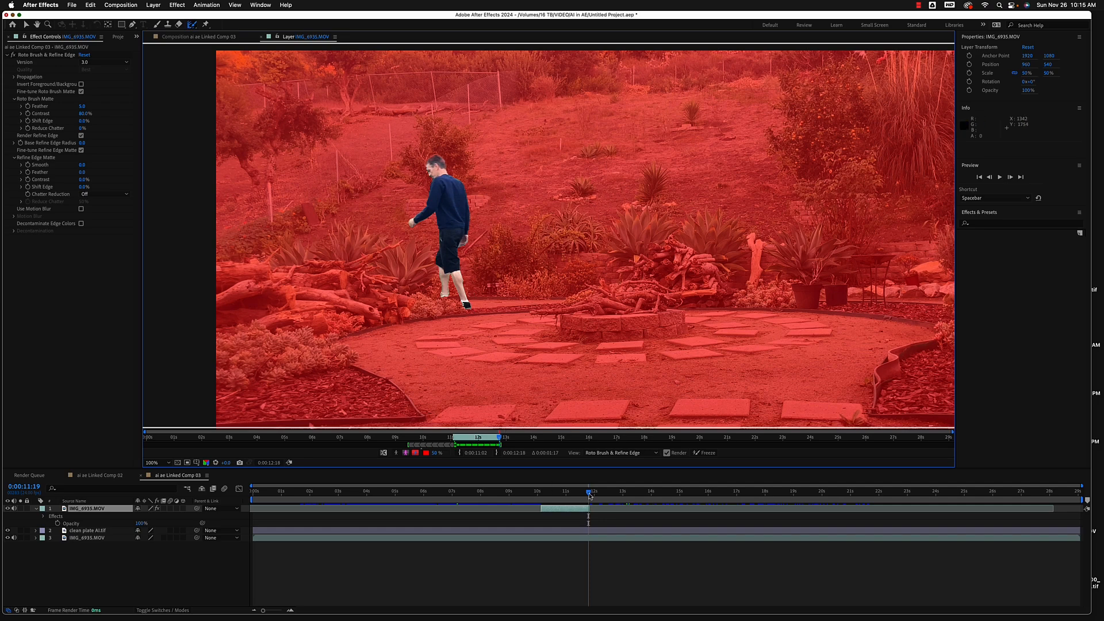
drag(589, 496, 557, 495)
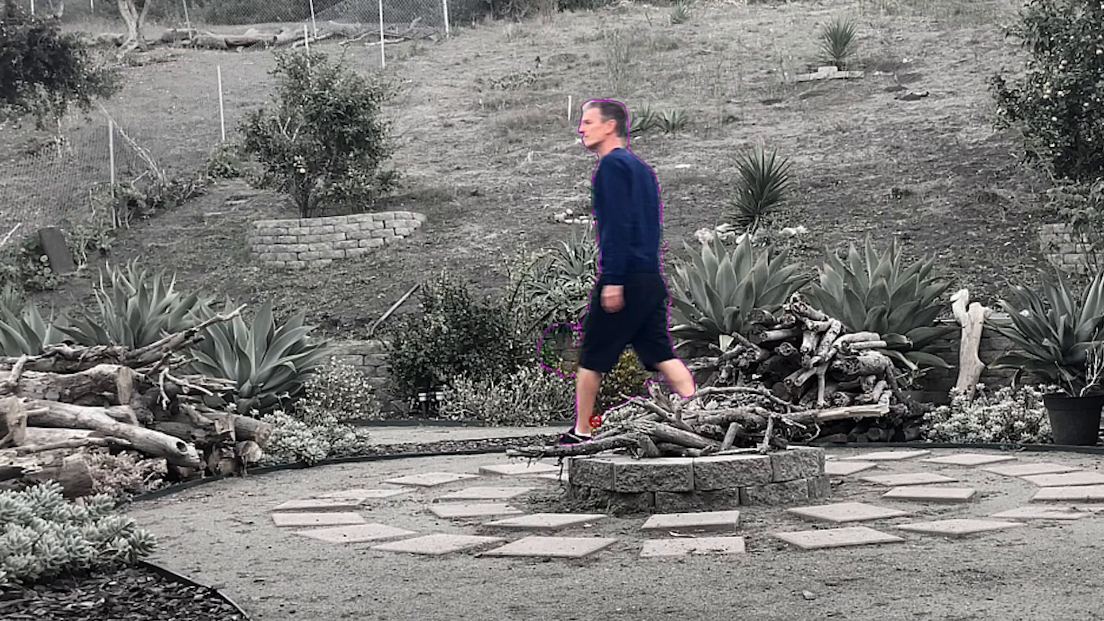
- Subtract the background between the man's legs and the bushes beside his shorts from the matte at 0:00:11:02 and 0:00:11:03
mouse_move(607, 422)
mouse_down()
mouse_move(632, 361)
mouse_move(653, 410)
mouse_up()
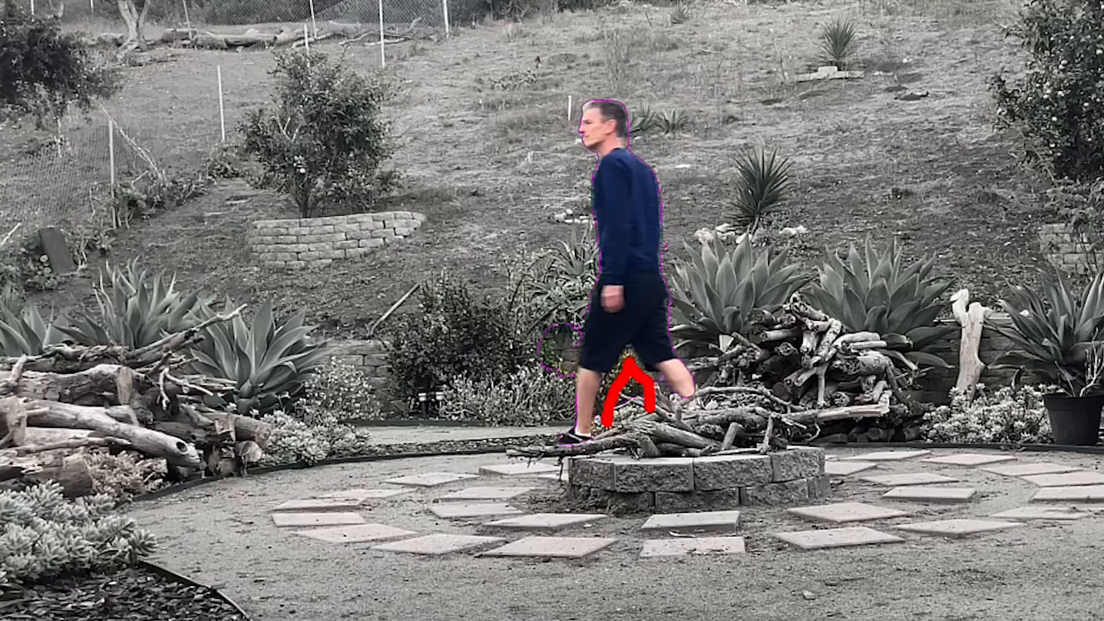
drag(577, 313, 563, 386)
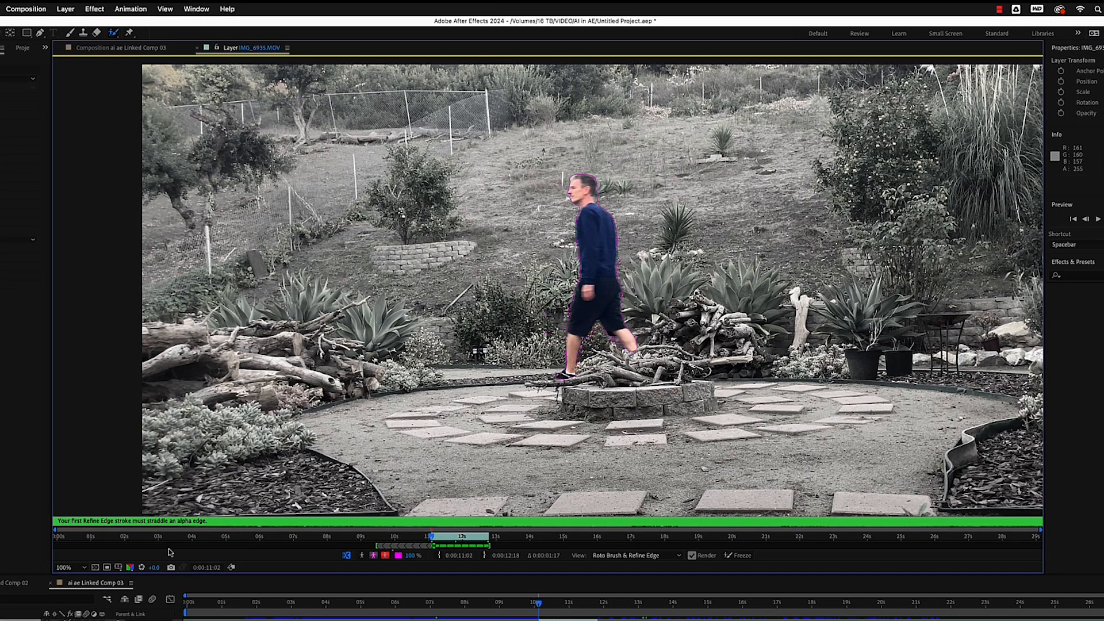
key(bracketright)
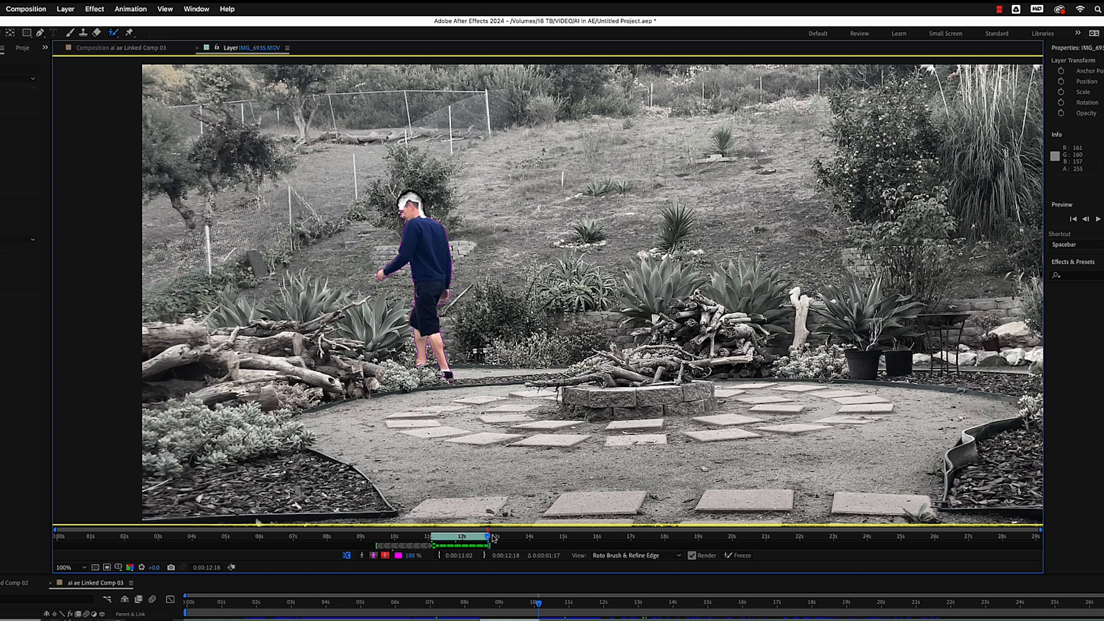
drag(490, 540, 435, 539)
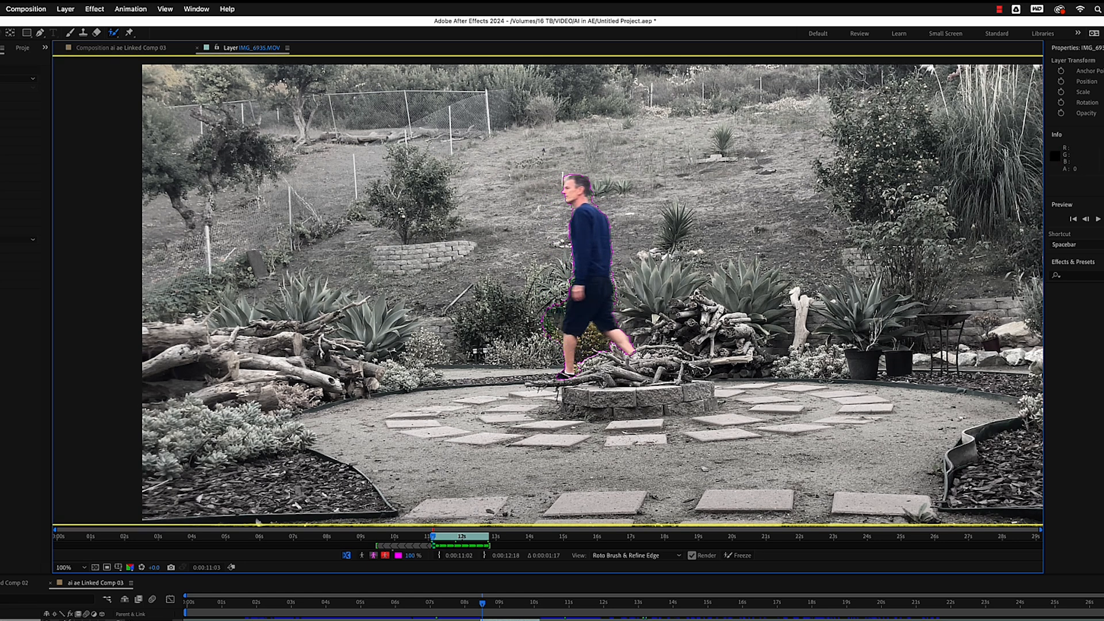
mouse_move(561, 287)
mouse_down()
mouse_move(553, 350)
mouse_move(584, 367)
mouse_move(585, 336)
mouse_move(610, 349)
mouse_up()
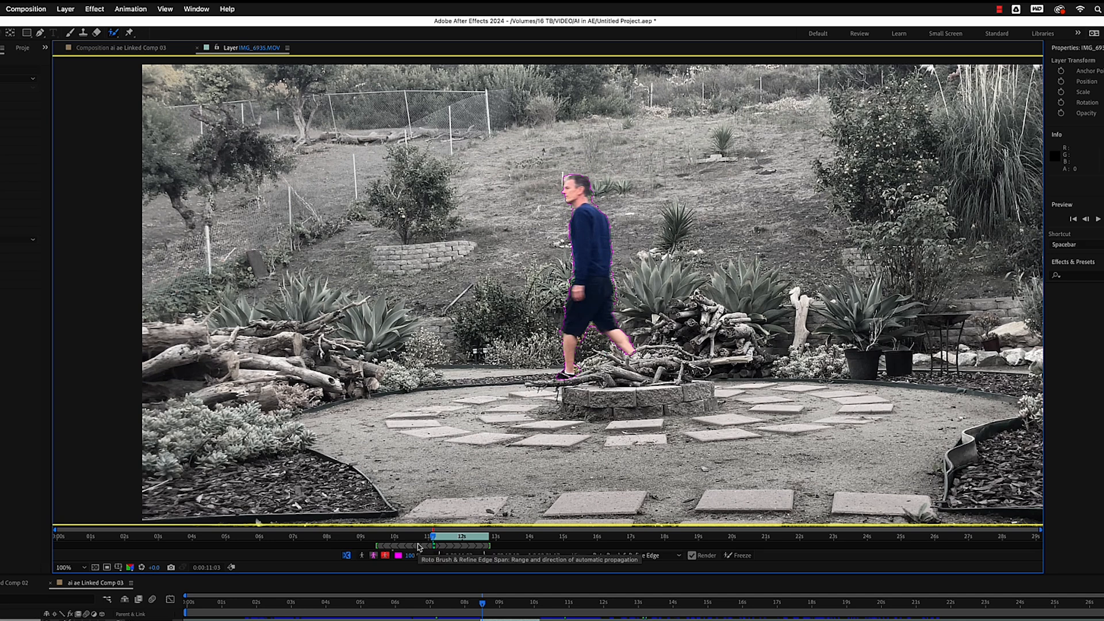
key(bracketright)
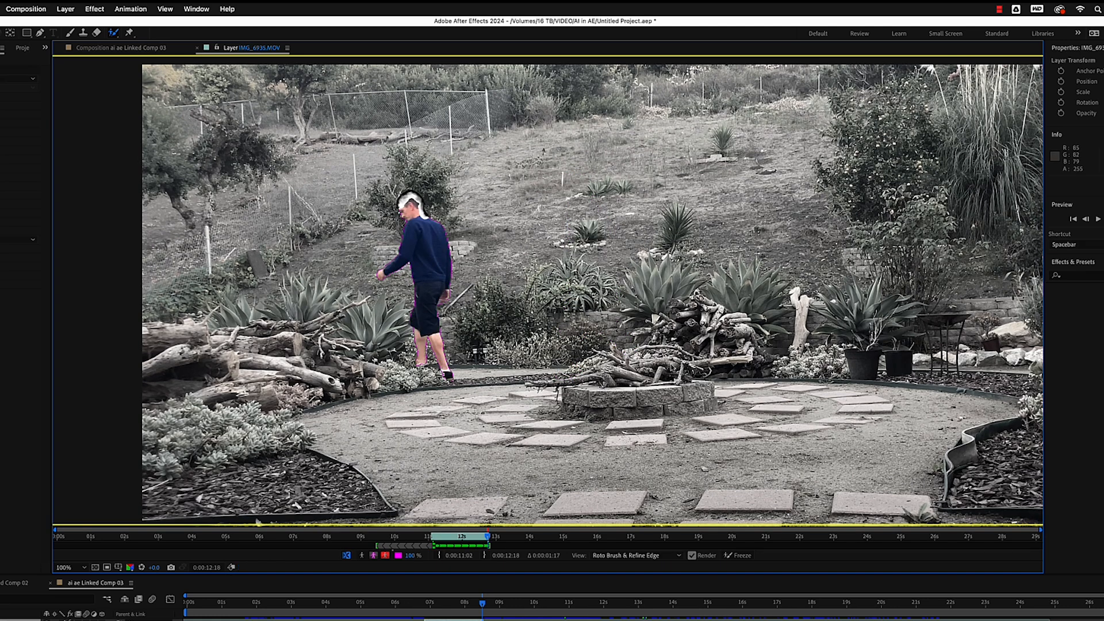
- Display the matte as a red alpha overlay and scrub through the segment to check the man's edges
click(387, 557)
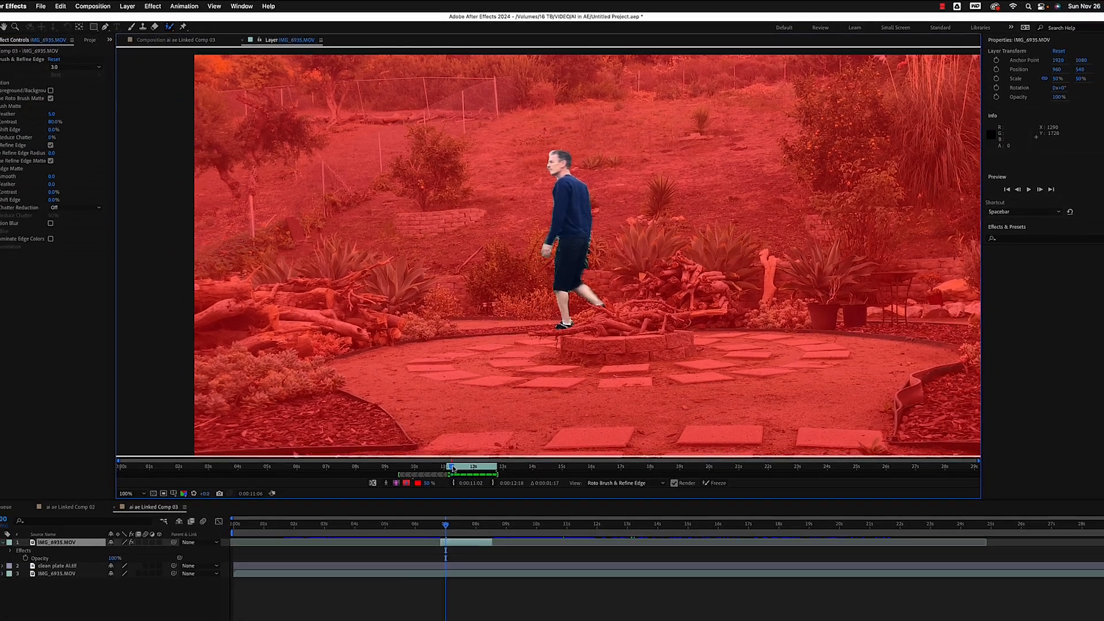
drag(445, 499, 473, 500)
drag(484, 442, 469, 441)
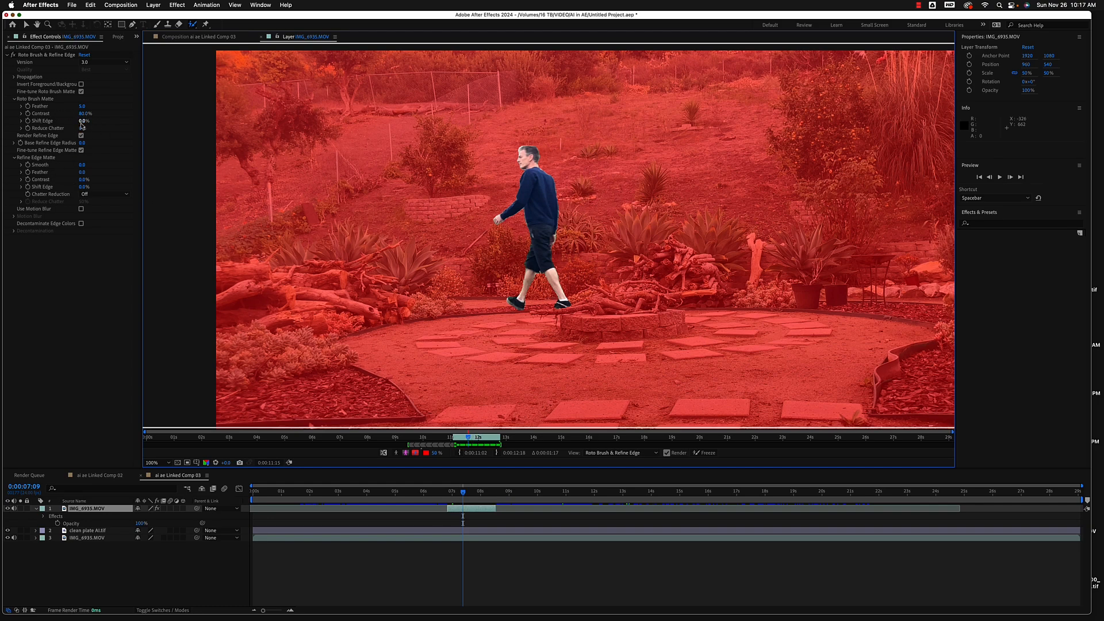
- Set the Roto Brush matte's Shift Edge to -10% and Feather to 8.4, and freeze the Roto Brush propagation
drag(82, 121, 79, 122)
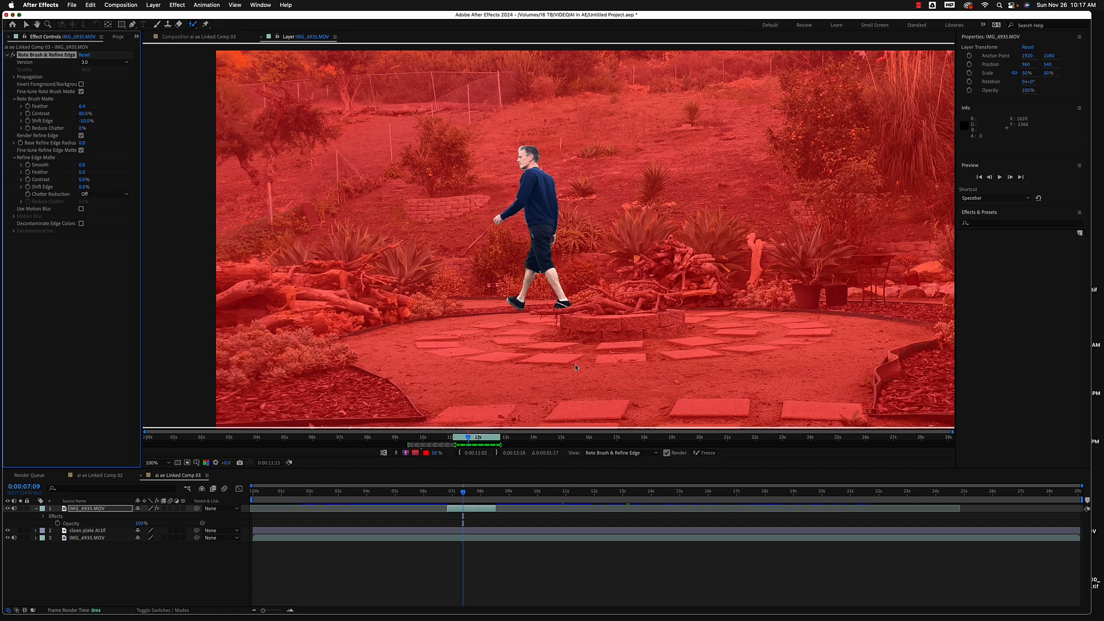
drag(468, 441, 467, 442)
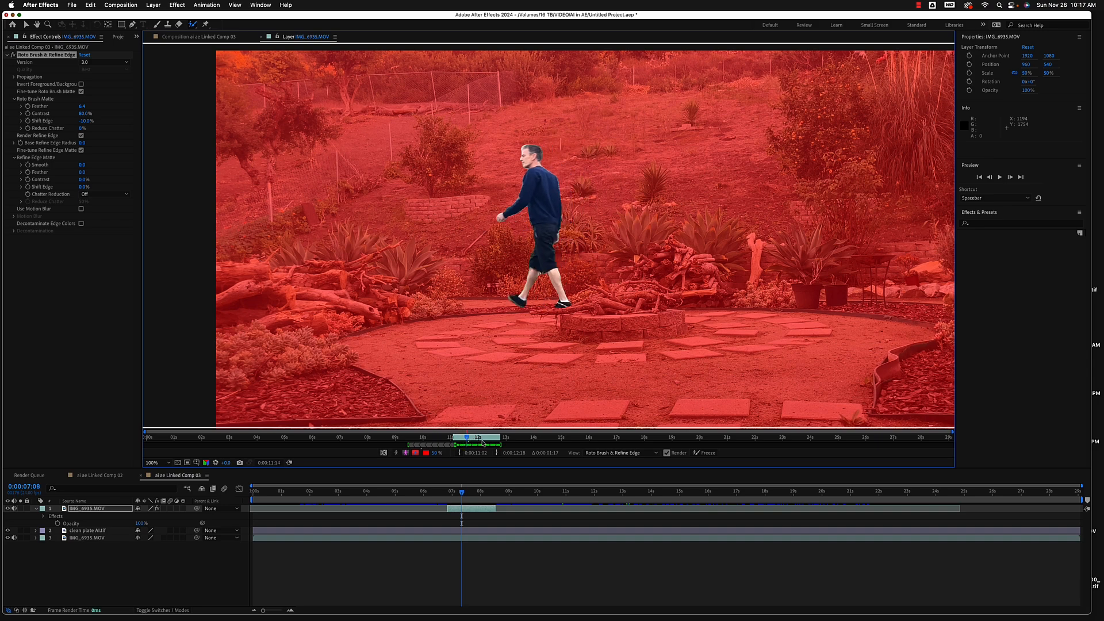
click(697, 454)
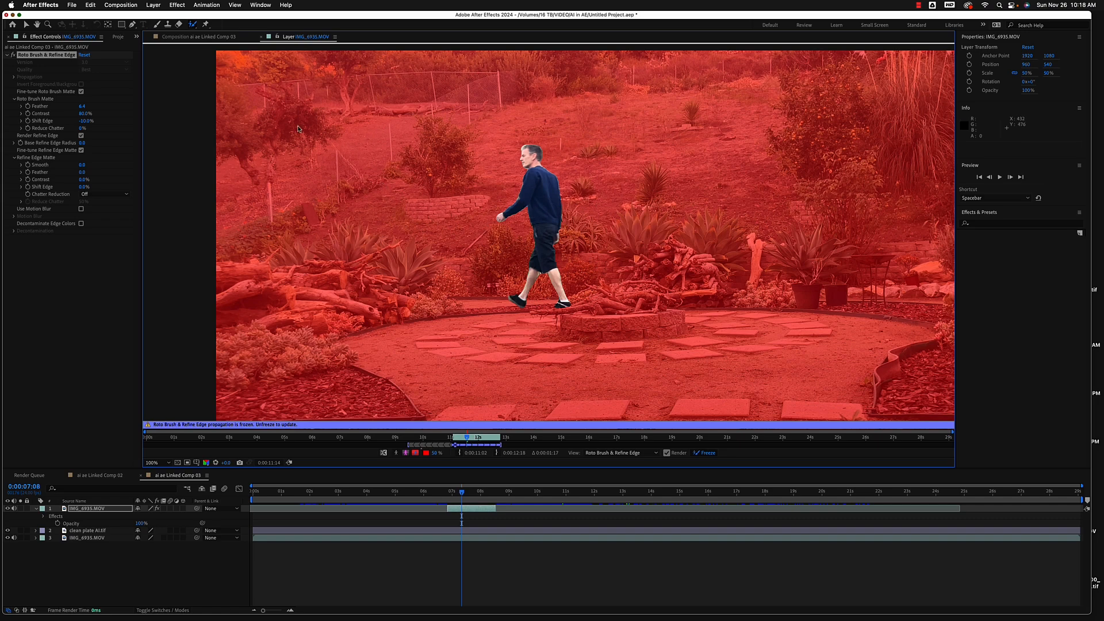
- In the ai ae Linked Comp 03 composition, move the trimmed top IMG_6935.MOV segment so it starts at 0:00:11:02
click(203, 37)
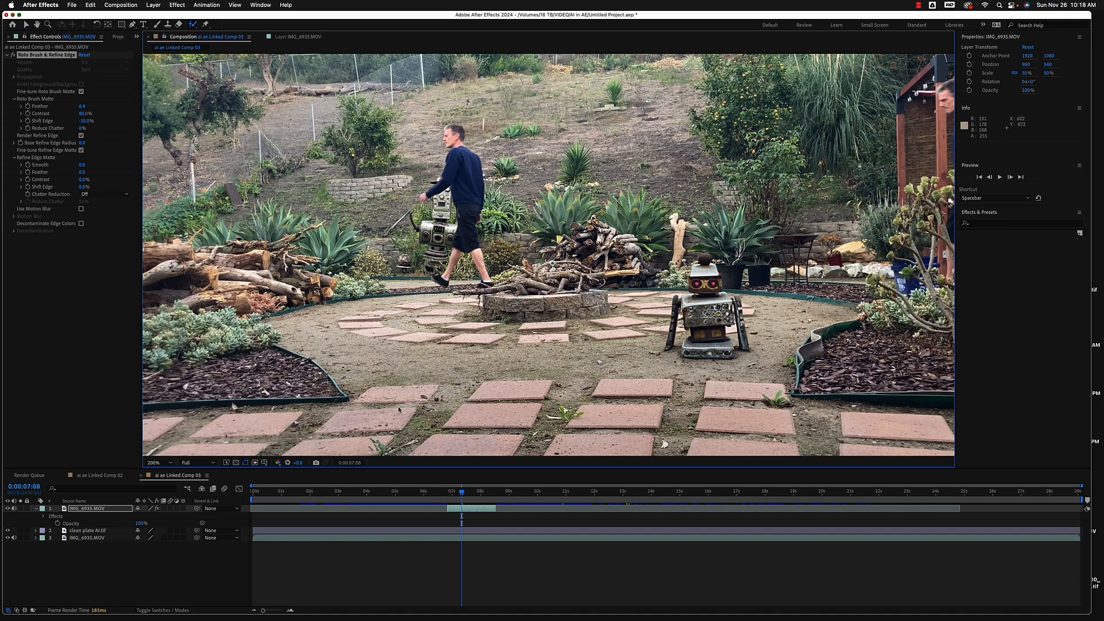
mouse_move(462, 493)
mouse_down()
mouse_move(425, 492)
mouse_move(479, 498)
mouse_up()
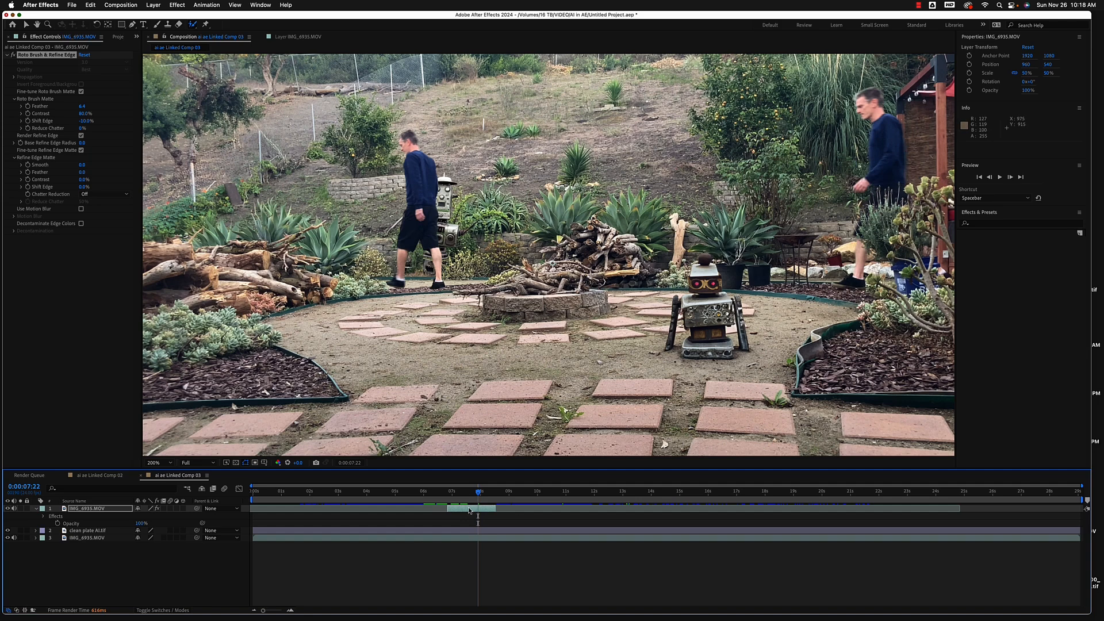
drag(476, 496, 577, 506)
drag(570, 506, 568, 506)
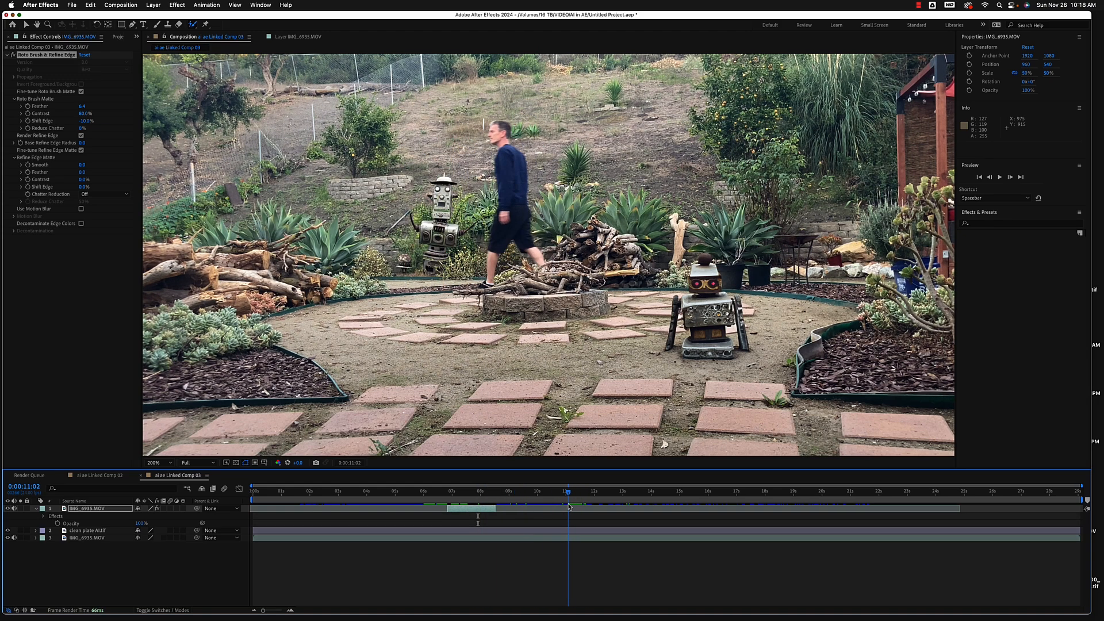
drag(479, 510, 602, 524)
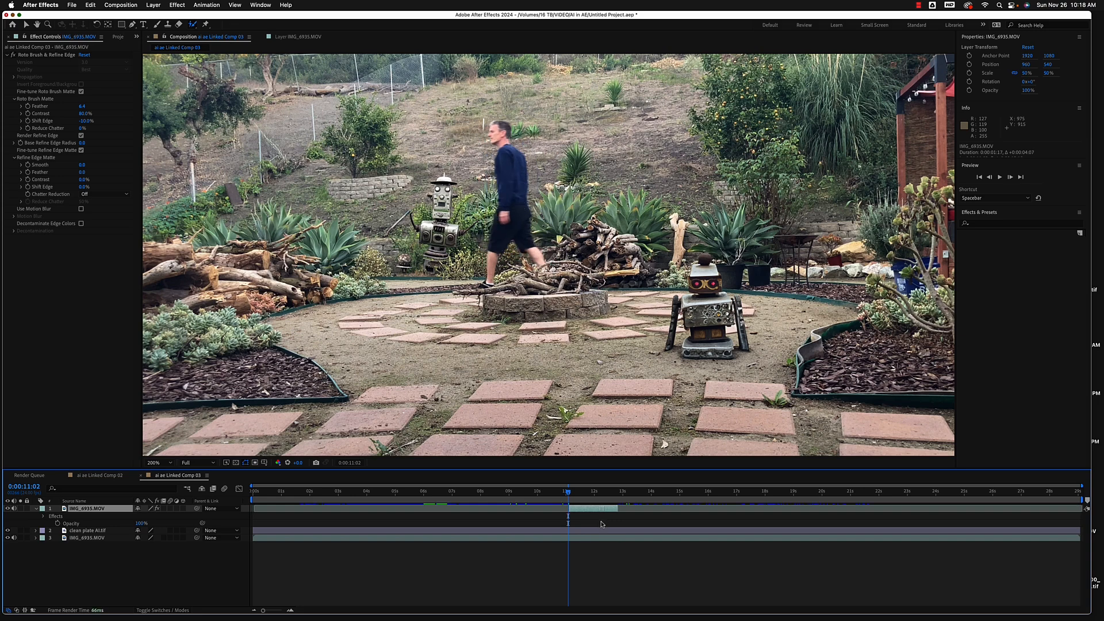
- Play back the composite from 0:00:06:09 and scrub through the man's walk to check how he passes the robots
drag(566, 492, 540, 492)
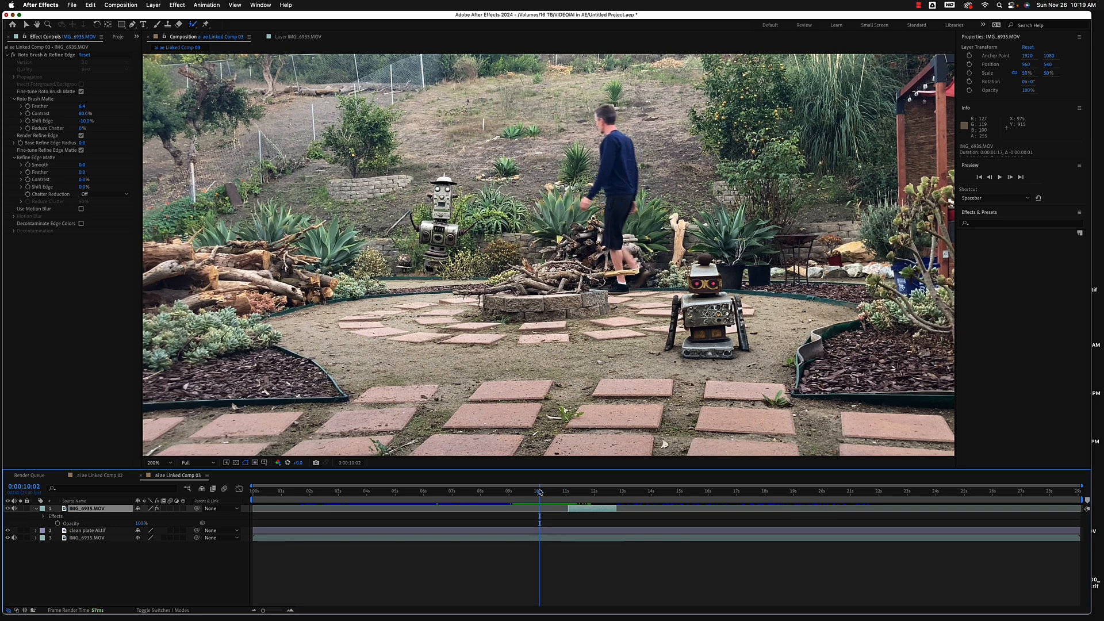
click(435, 492)
key(space)
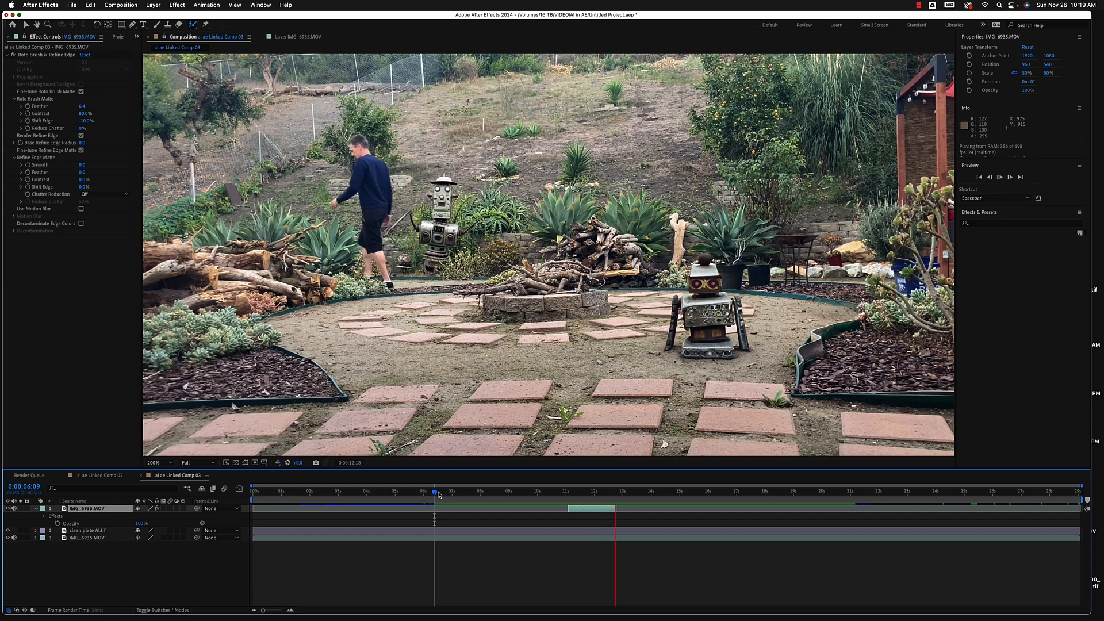
key(space)
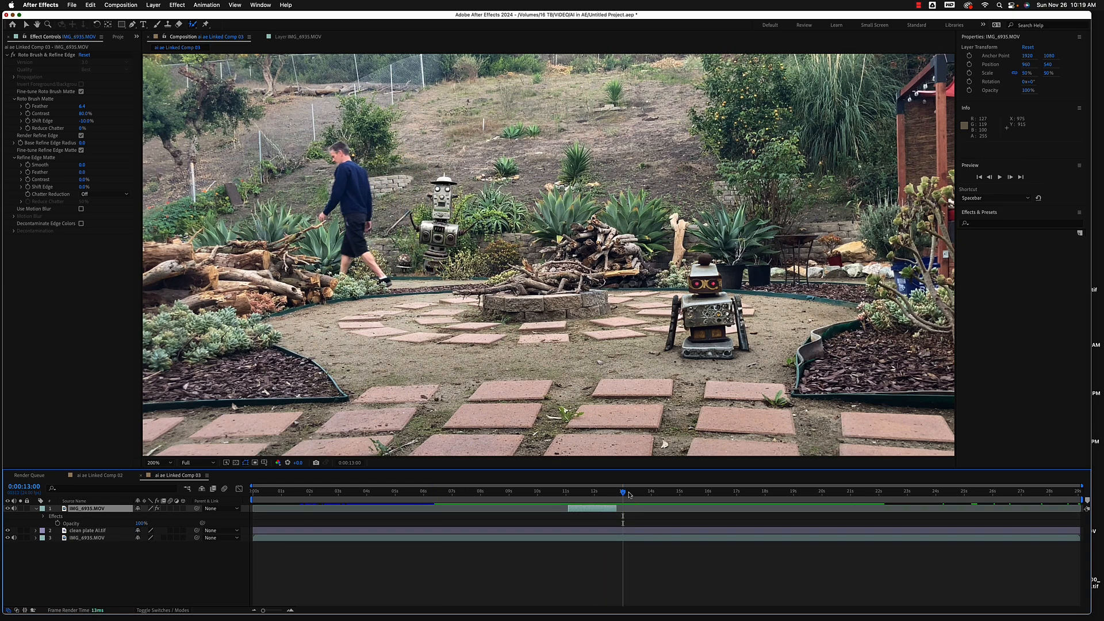
drag(628, 495, 490, 493)
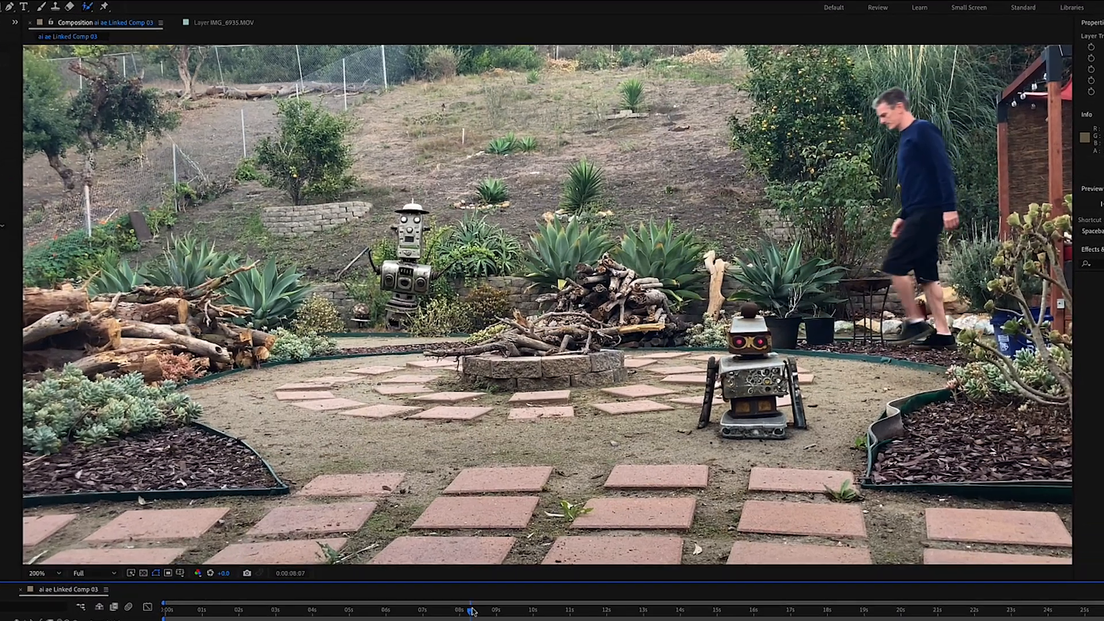
drag(472, 612, 500, 619)
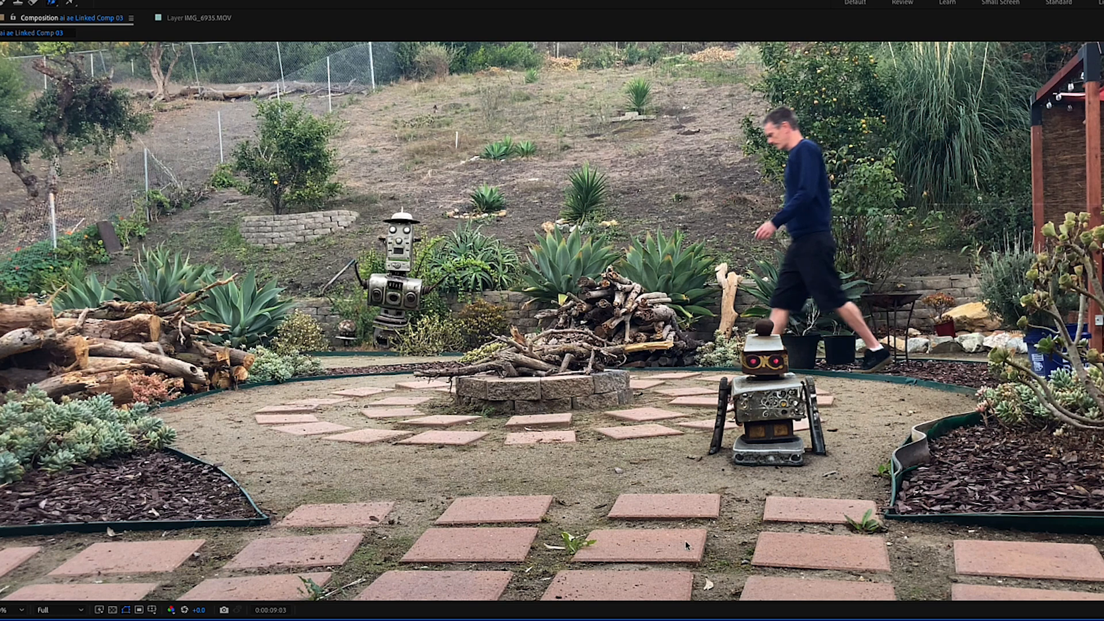
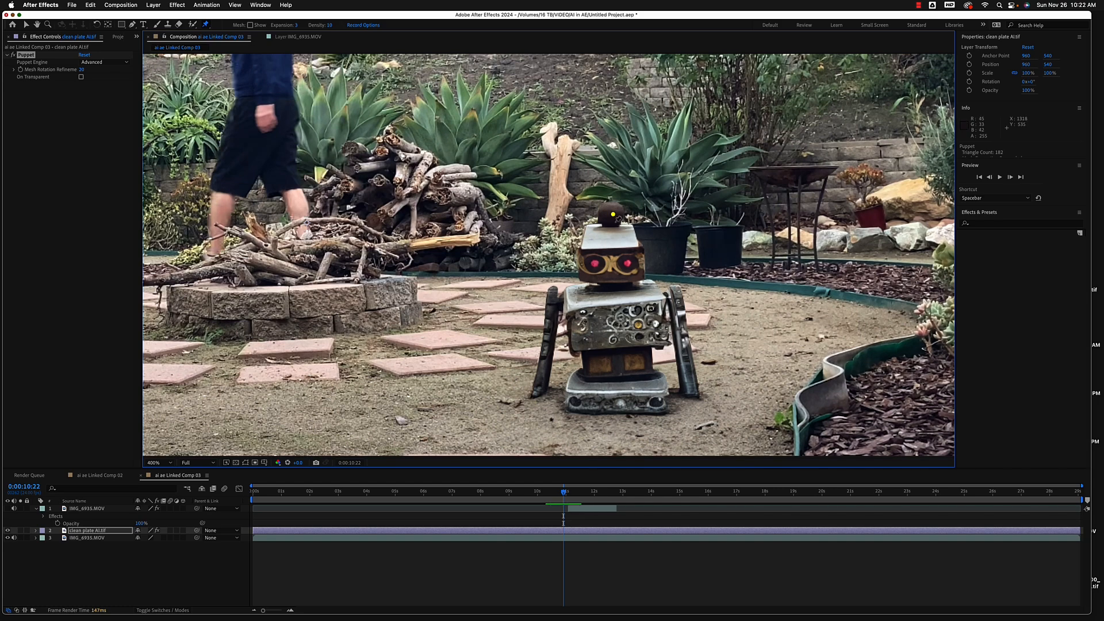
- Add a Puppet pin on the front robot's torso, and test bending the robot by its head pin before undoing the bend
click(617, 329)
drag(613, 215, 642, 224)
key(super+z)
- Add a row of Puppet pins along the top of the front robot's torso, and test tilting its head before undoing the tilt
click(575, 297)
click(610, 296)
click(627, 295)
click(639, 294)
click(653, 295)
drag(613, 214, 601, 214)
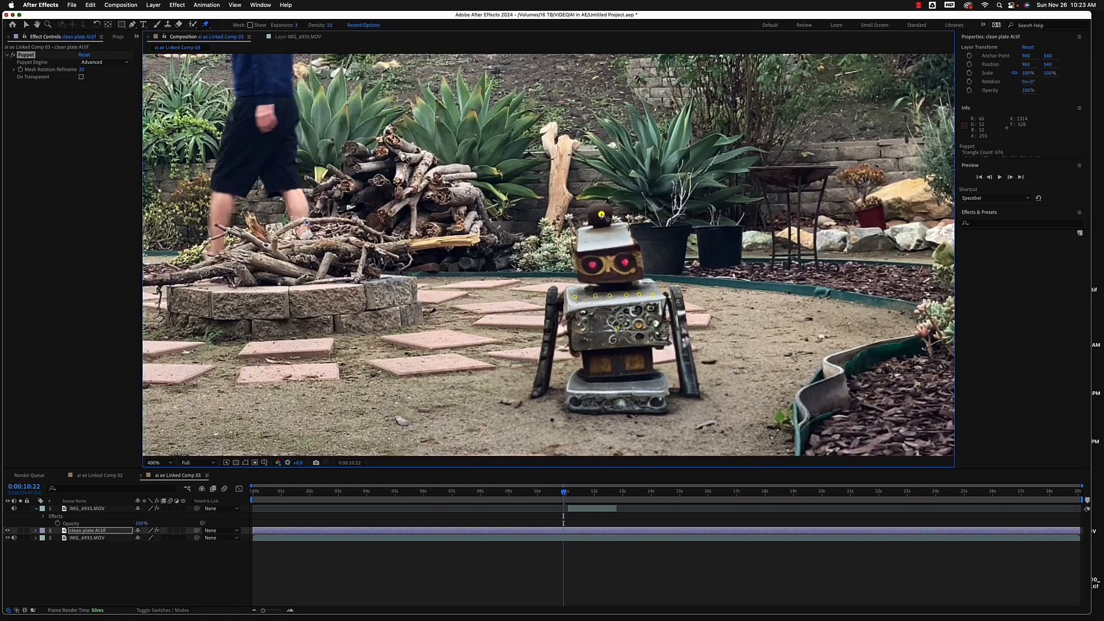
key(super+z)
- Anchor the ground and mulch bed on both sides of the front robot with additional Puppet pins
click(510, 379)
click(451, 381)
click(426, 391)
click(432, 432)
click(875, 445)
click(876, 408)
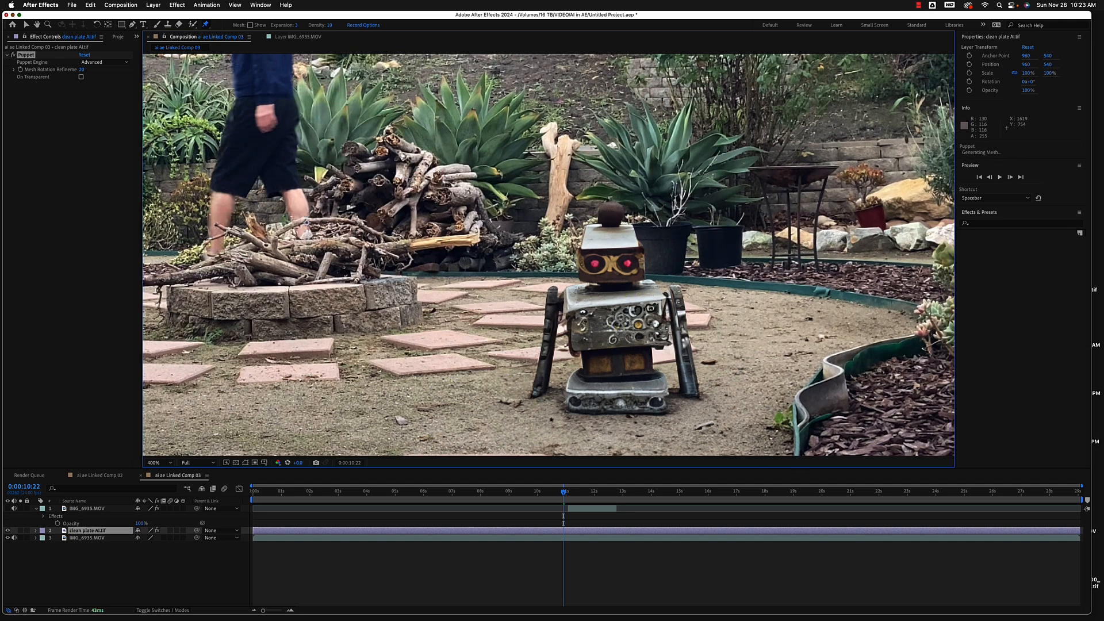
click(779, 398)
click(735, 384)
- Add two Puppet pins to each of the front robot's arms, and shift its head pin slightly to one side
click(679, 296)
click(681, 335)
click(551, 297)
click(549, 336)
mouse_move(614, 216)
mouse_down()
mouse_move(624, 217)
mouse_move(611, 215)
mouse_up()
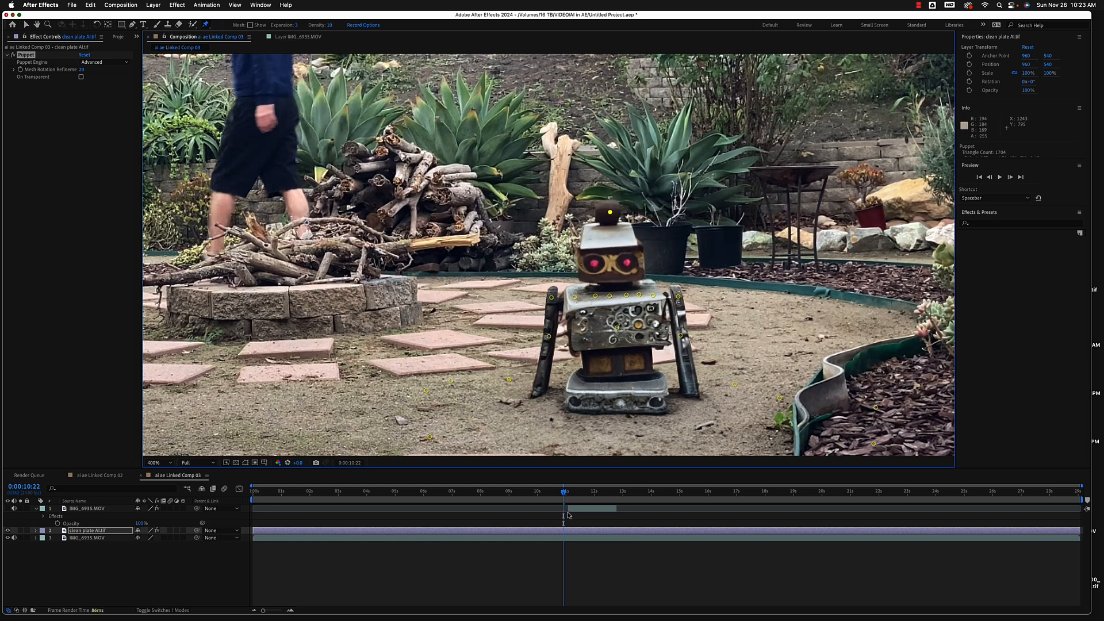
- Set the work area from 0:00:06:11 to 0:00:15:05 and trim the composition to it
drag(563, 495, 434, 503)
key(comma)
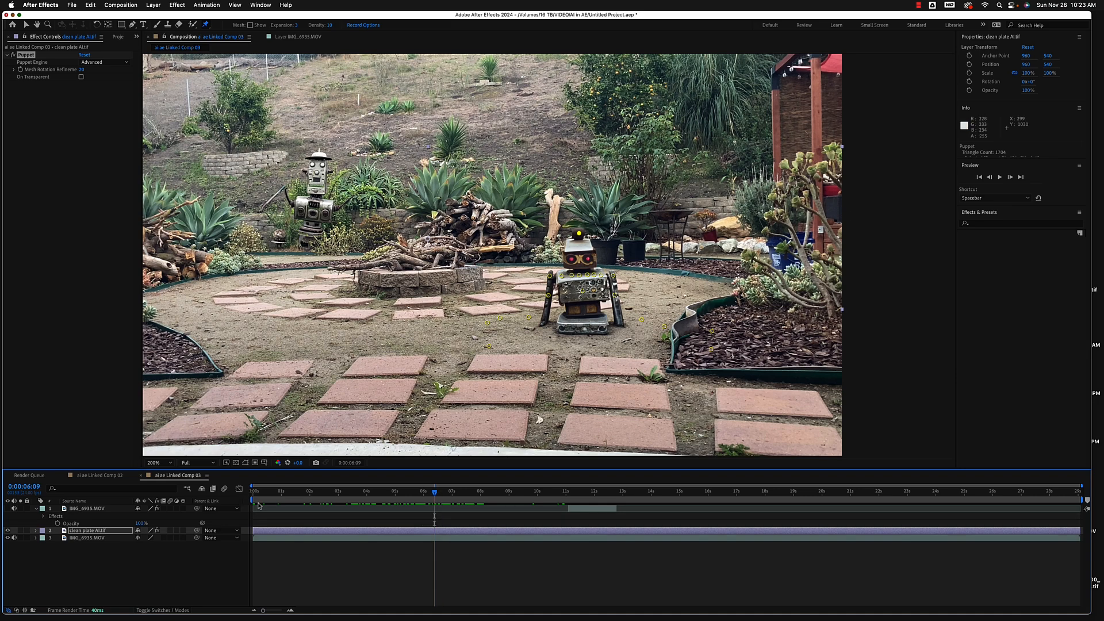
drag(252, 500, 688, 522)
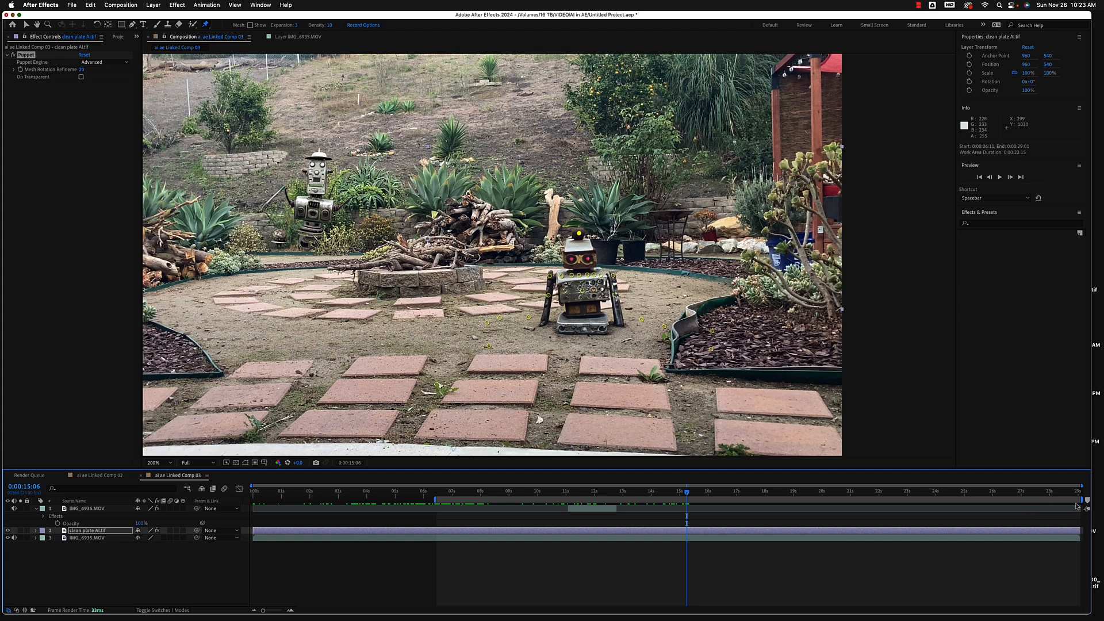
drag(1075, 503, 691, 492)
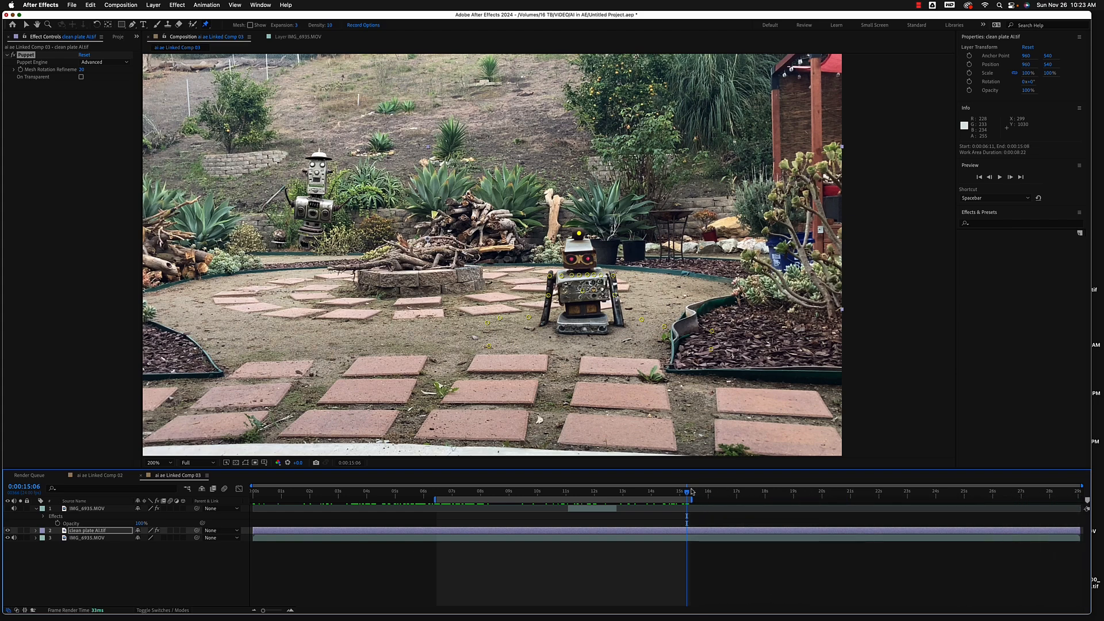
right_click(594, 501)
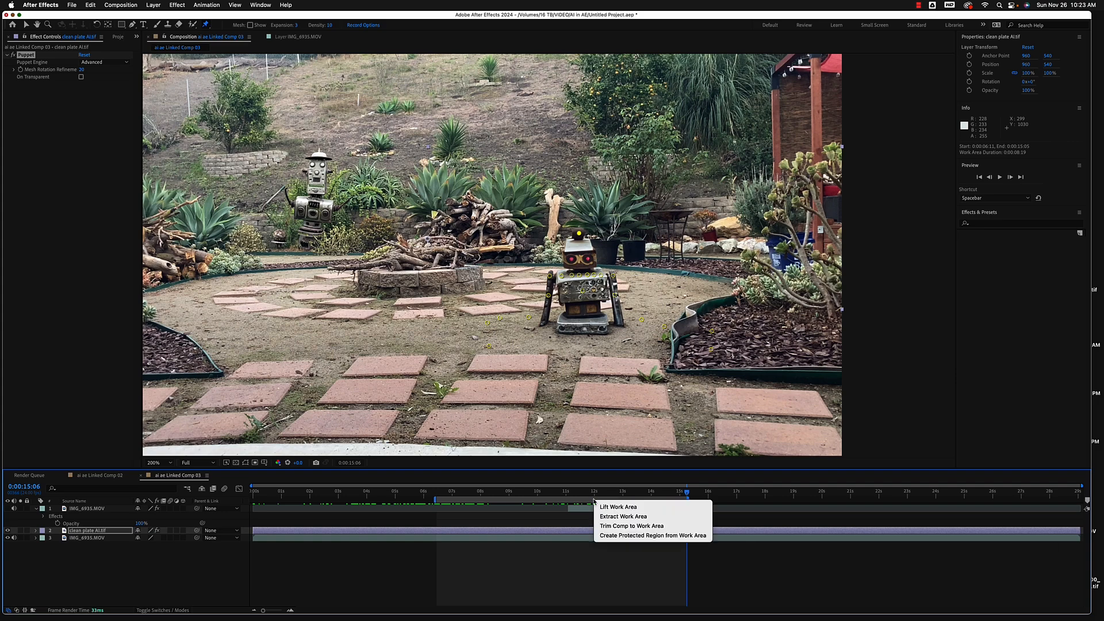
click(613, 527)
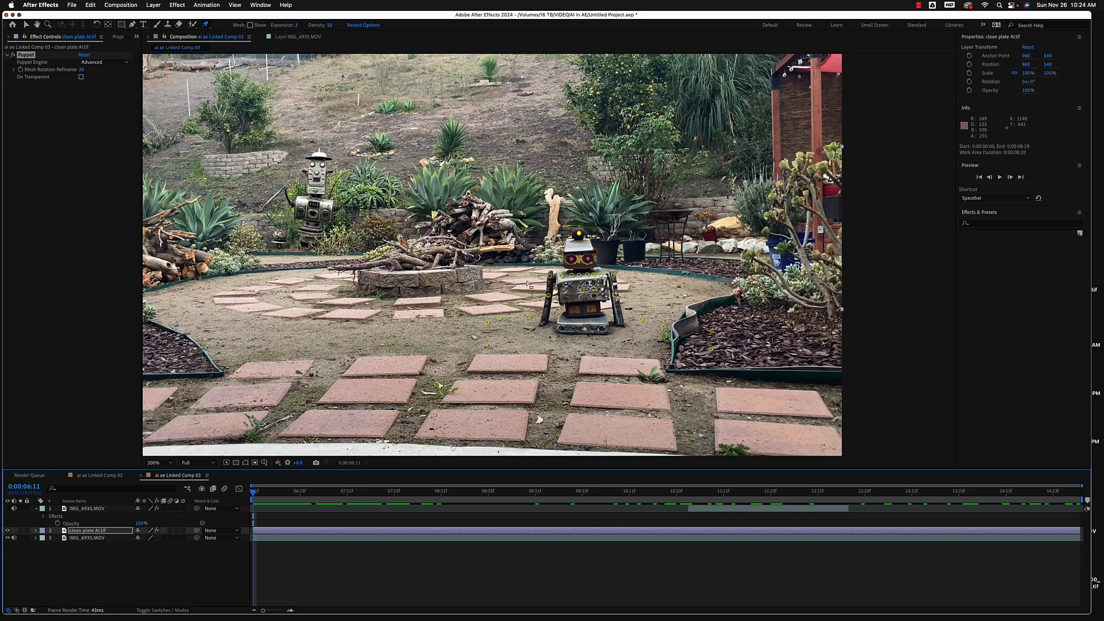
- Reveal the clean plate layer's Puppet pin keyframes and move them all to the start of the composition at 0:00:06:11
click(106, 531)
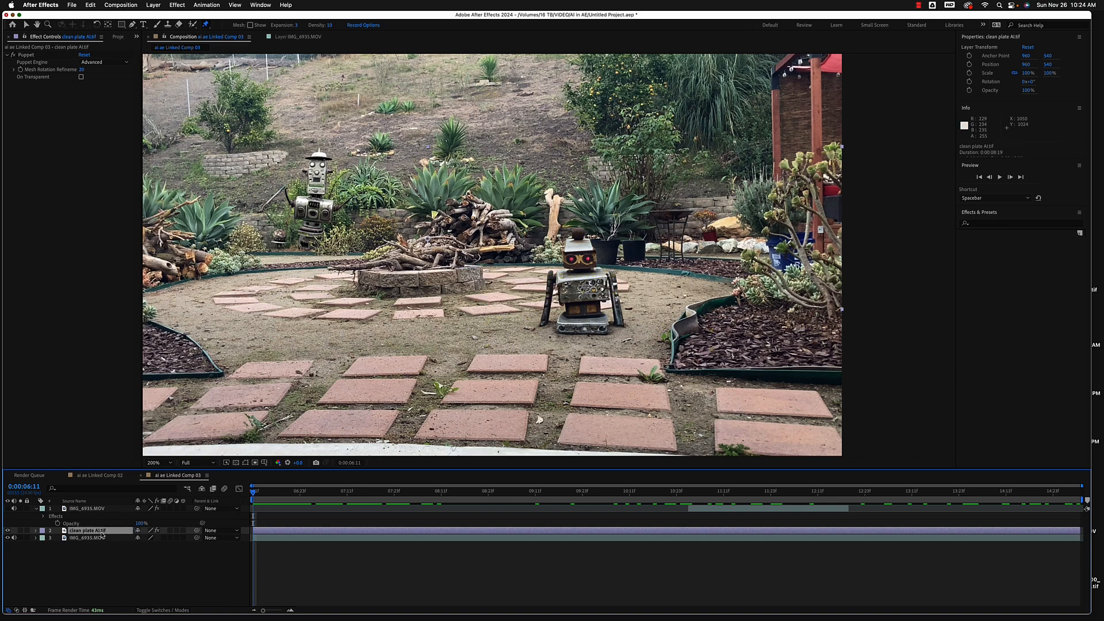
key(u)
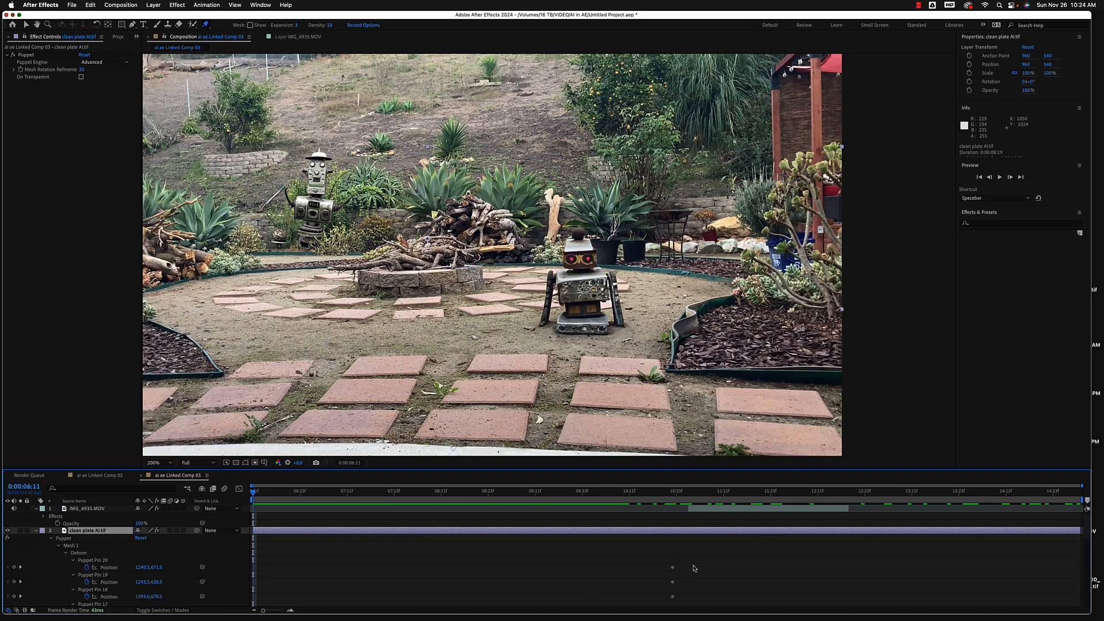
scroll(690, 568, down, 10)
scroll(694, 568, up, 5)
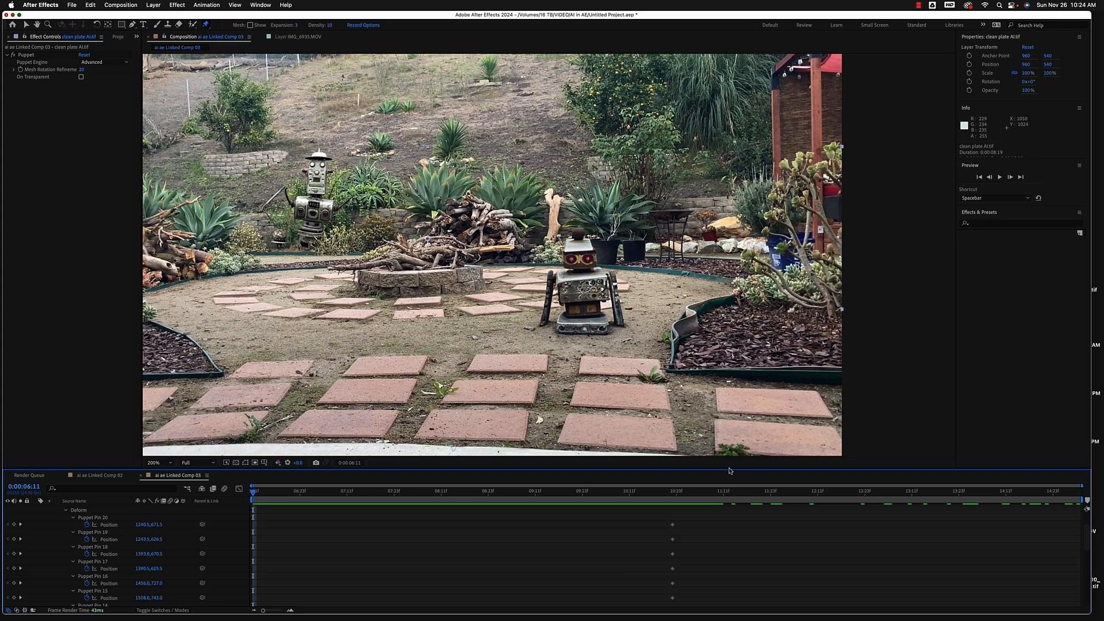
drag(731, 470, 722, 187)
drag(650, 279, 697, 601)
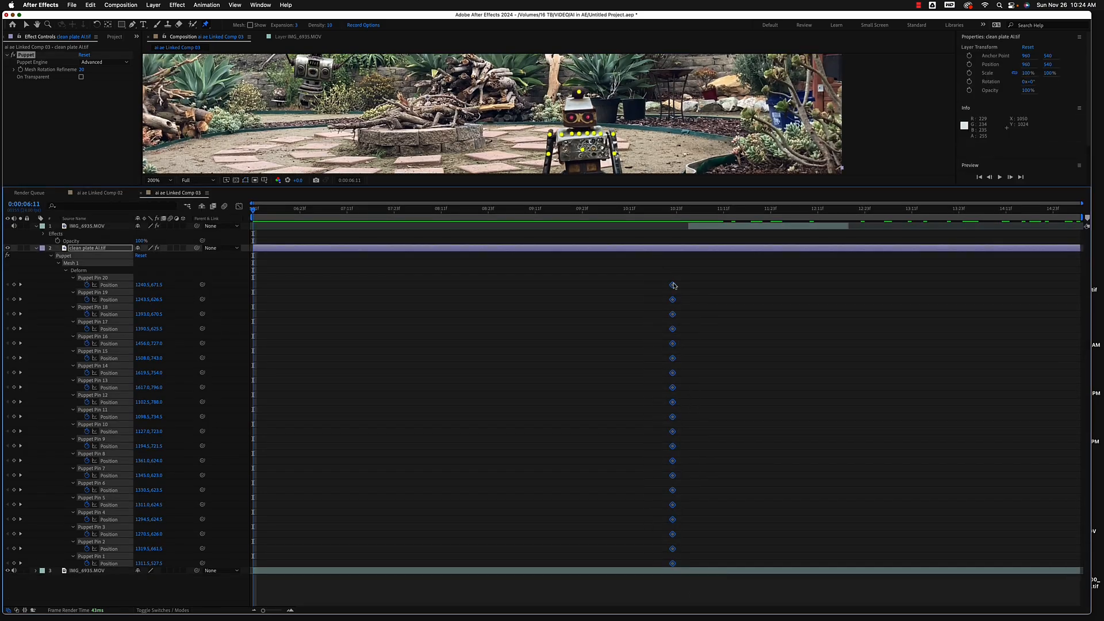
drag(674, 286, 254, 282)
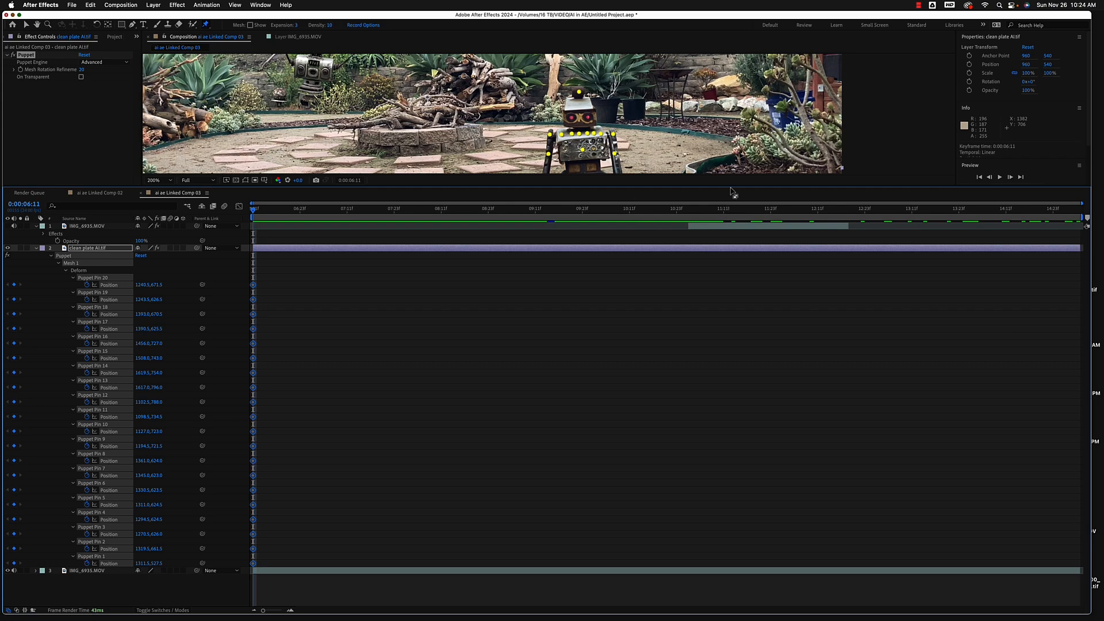
drag(732, 187, 739, 416)
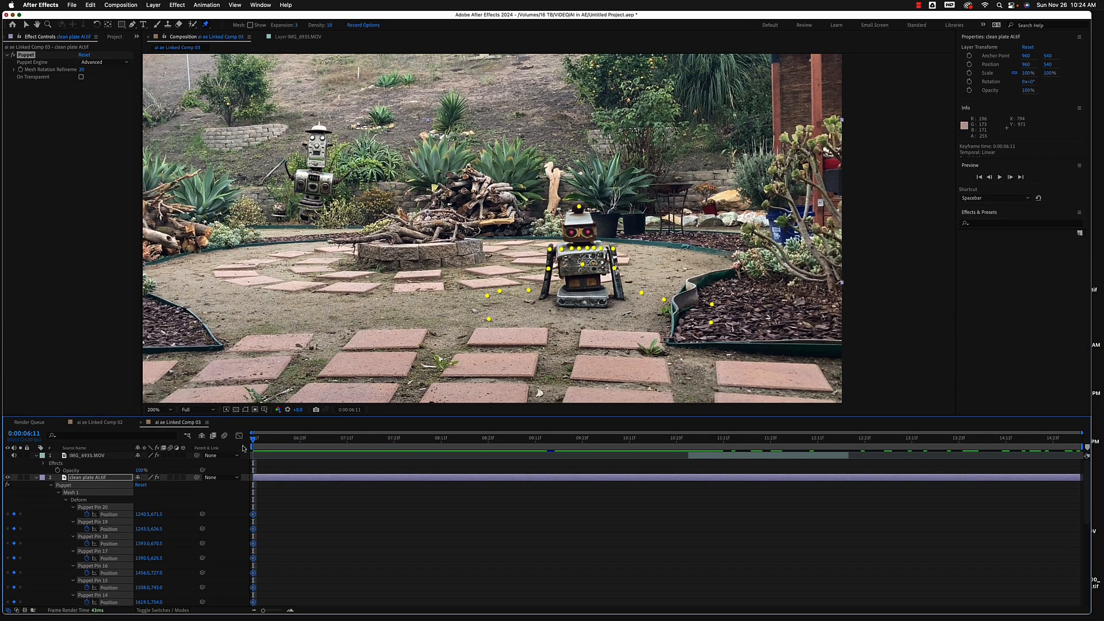
- Keyframe the front robot's head tilting slightly left at 0:00:07:11 by moving its head pin on the clean plate layer
drag(254, 440, 347, 445)
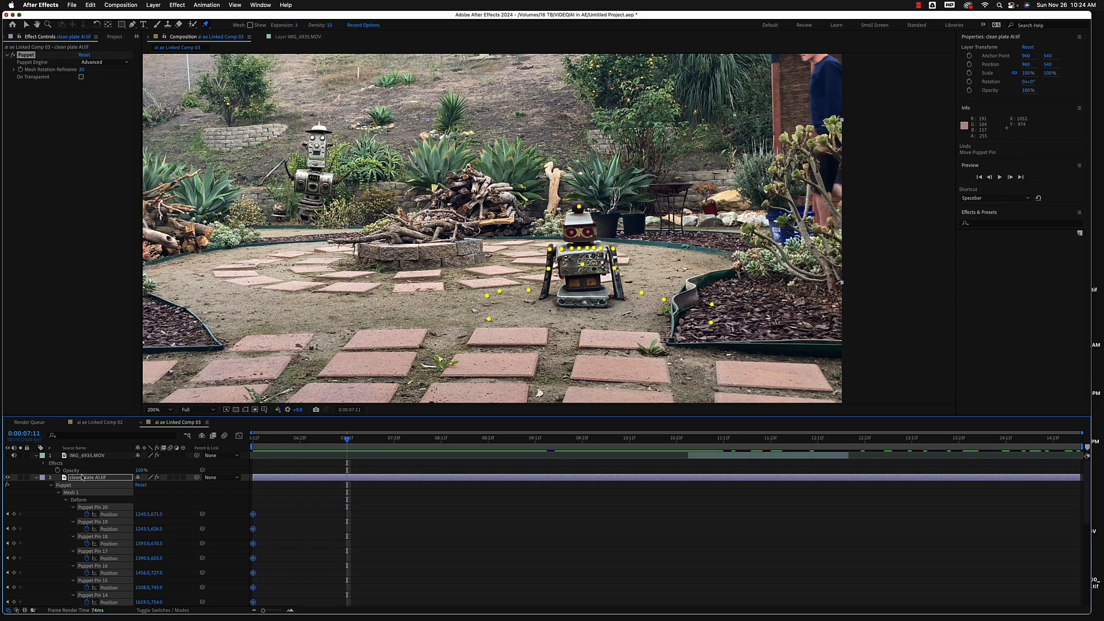
click(119, 465)
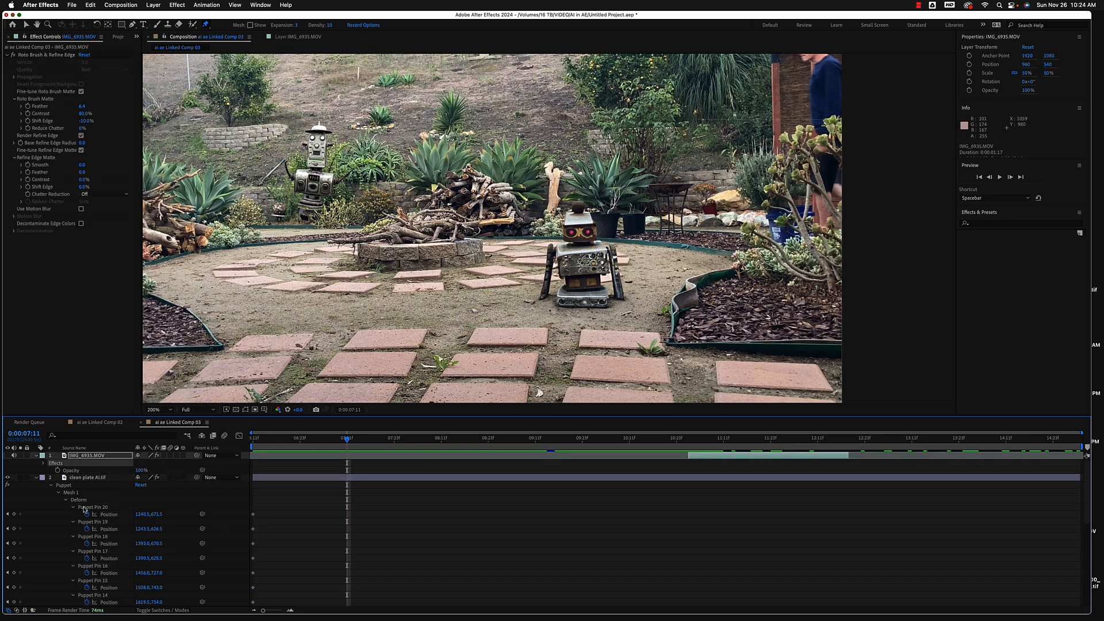
click(97, 478)
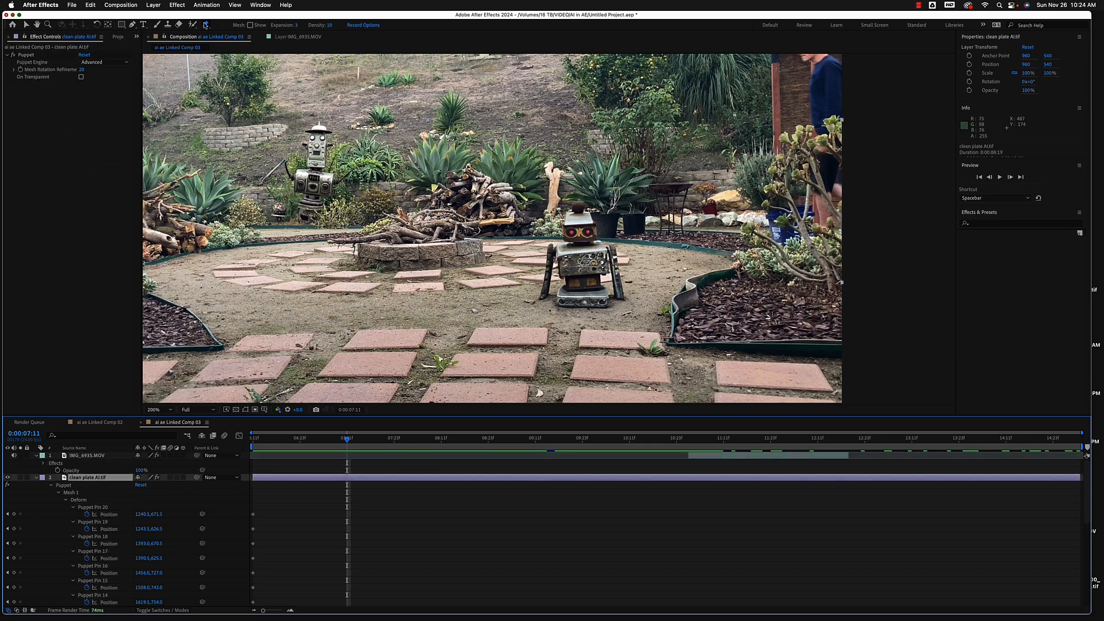
click(206, 25)
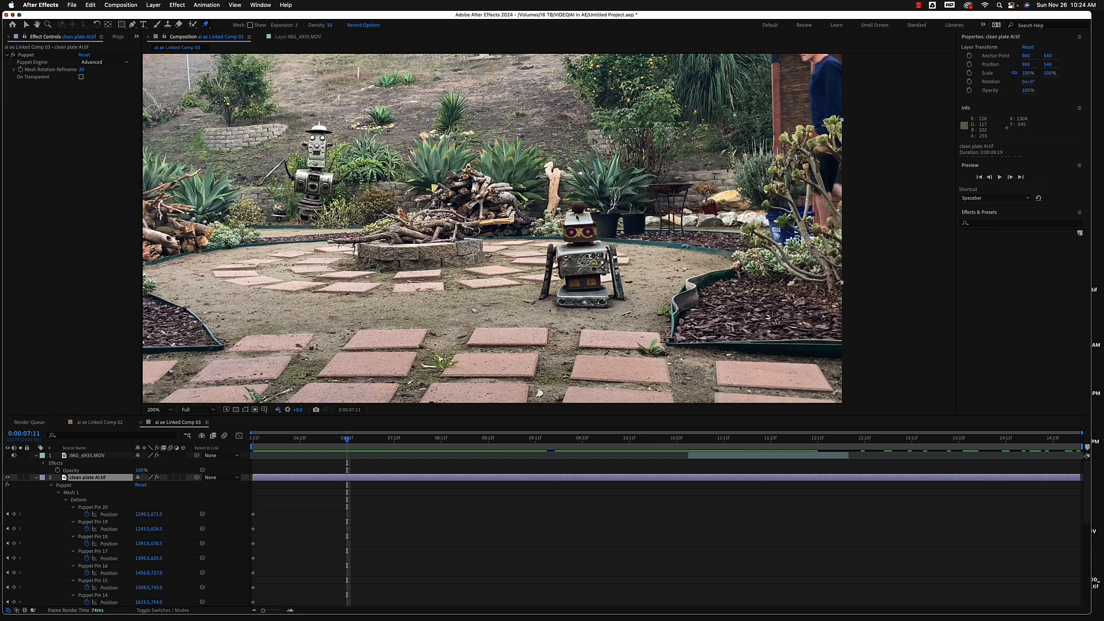
click(254, 515)
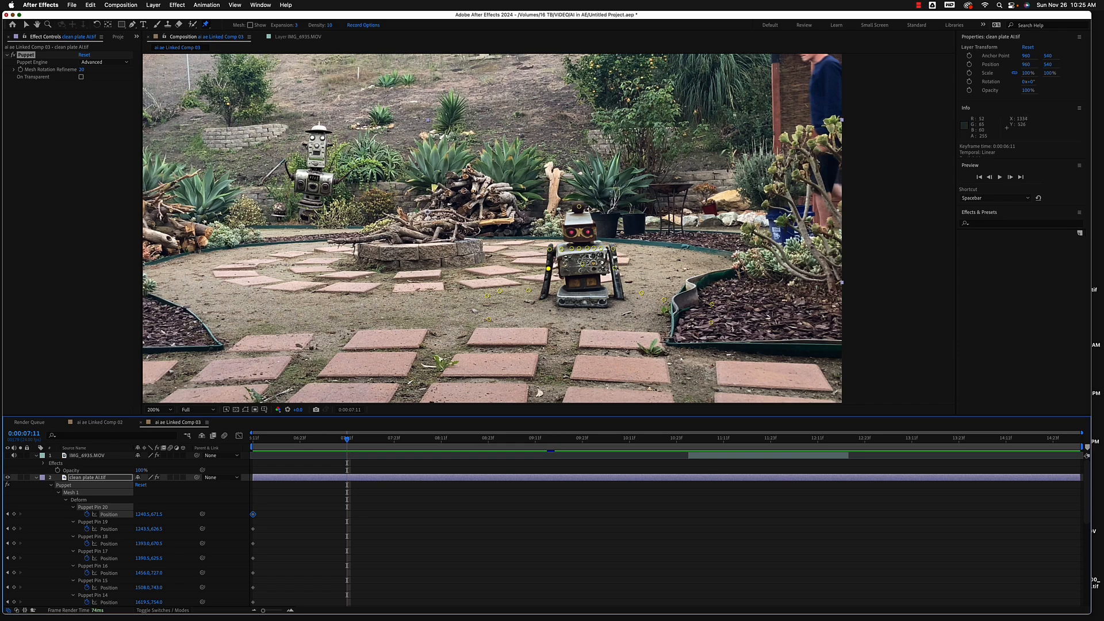
drag(580, 207, 569, 207)
- Keyframe the front robot's head pin tilted right at 0:00:08:11 and raised back near the center at 0:00:09:12
drag(350, 442, 441, 439)
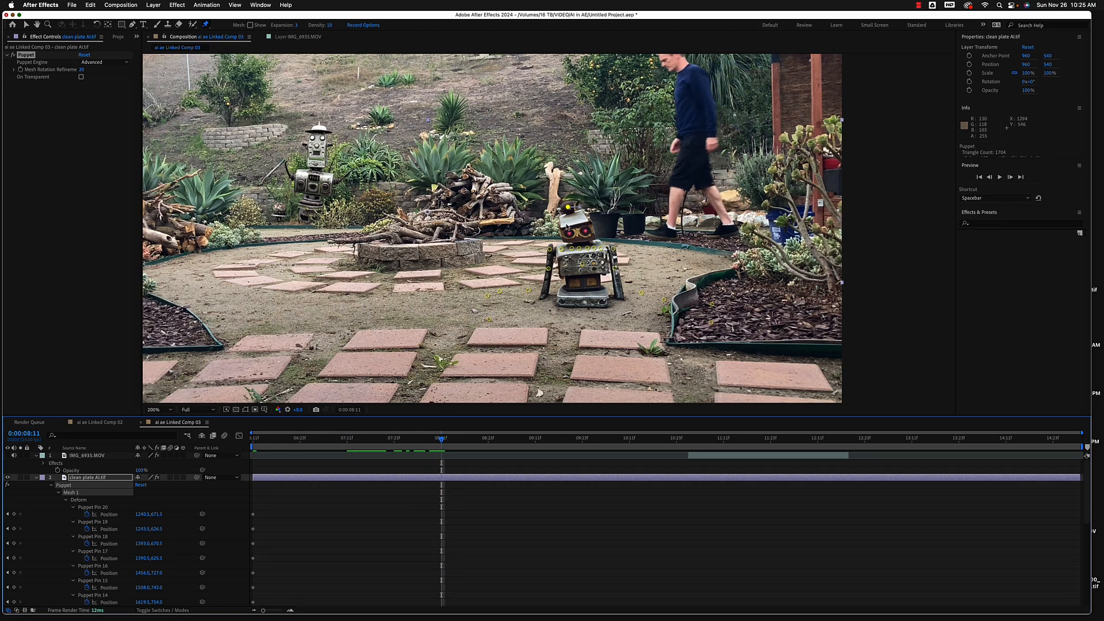
drag(568, 207, 592, 206)
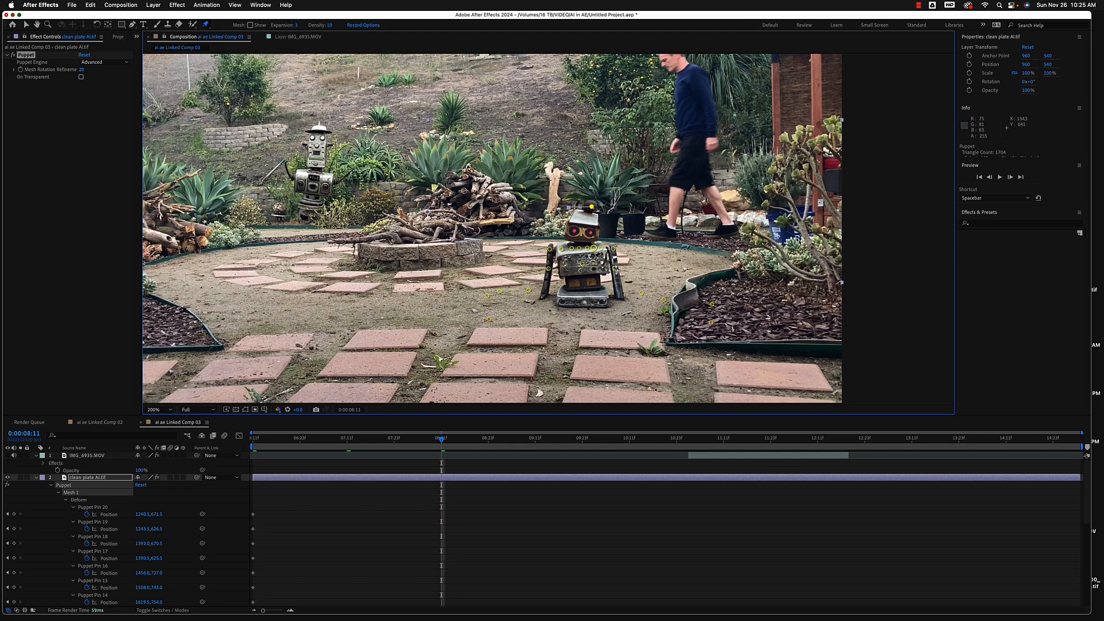
drag(438, 438, 539, 439)
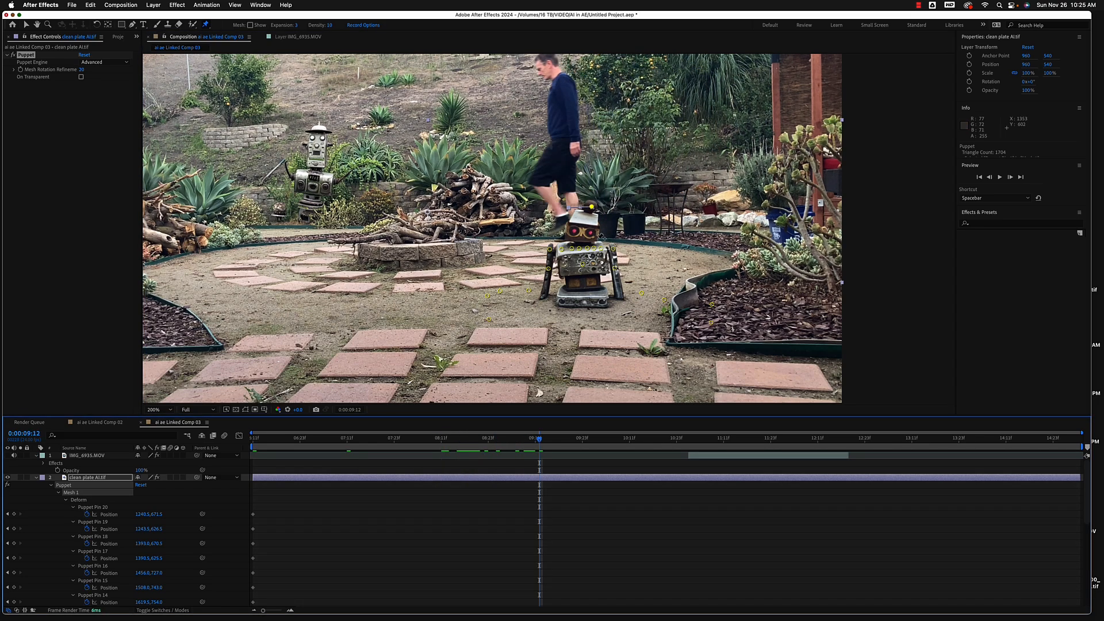
drag(591, 206, 582, 200)
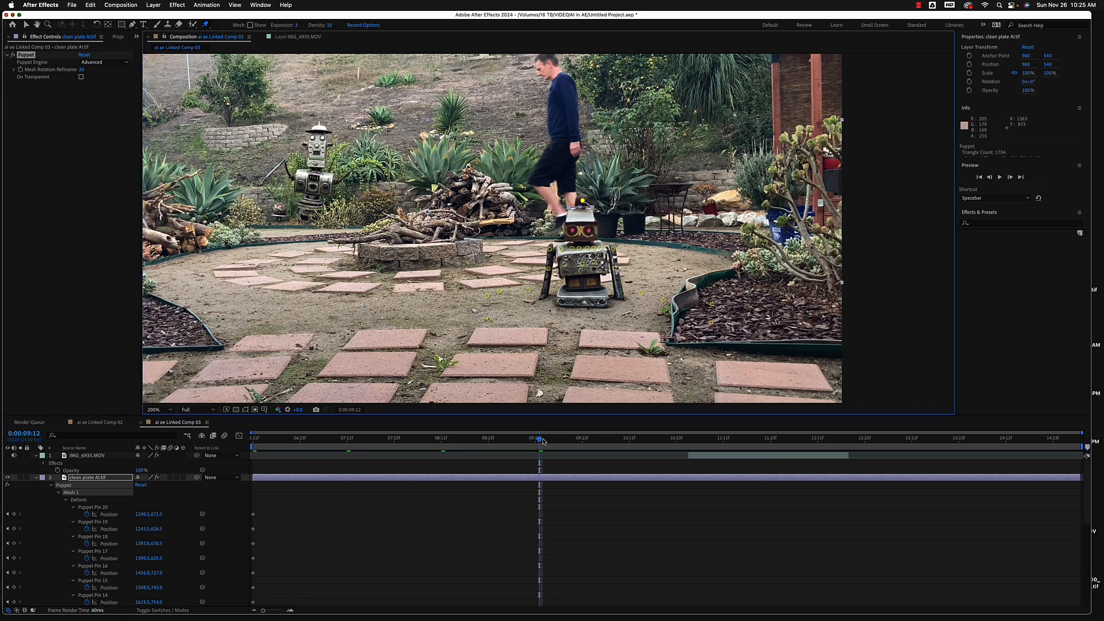
- Lower the front robot's head pin slightly at 0:00:10:11, and tilt it left again shortly after 0:00:11:00
key(space)
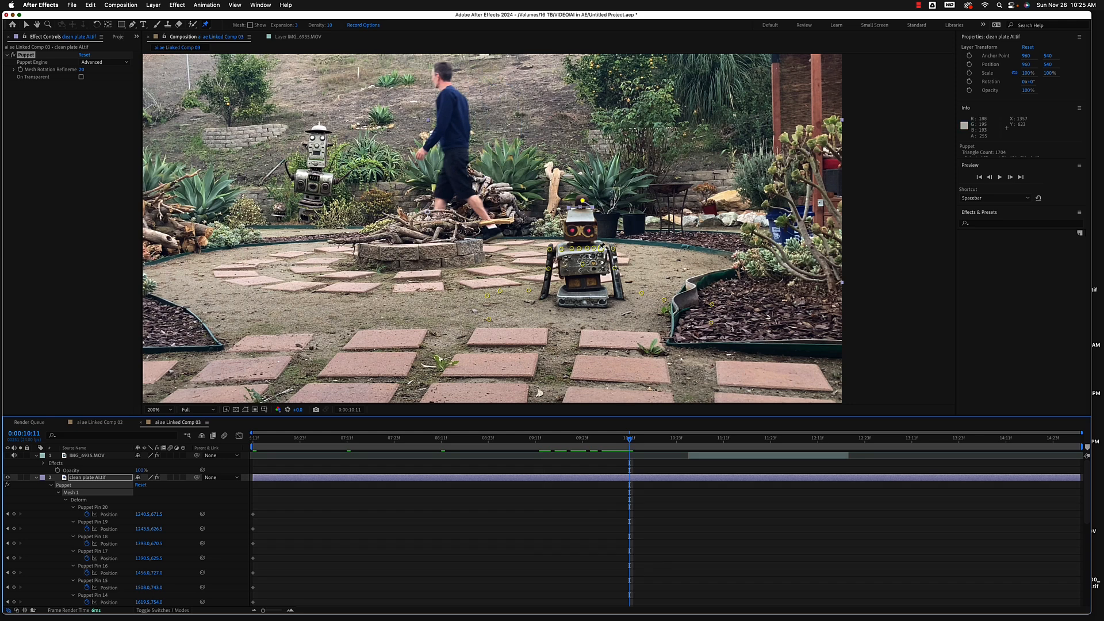
drag(583, 200, 583, 206)
drag(631, 440, 692, 439)
drag(584, 207, 573, 206)
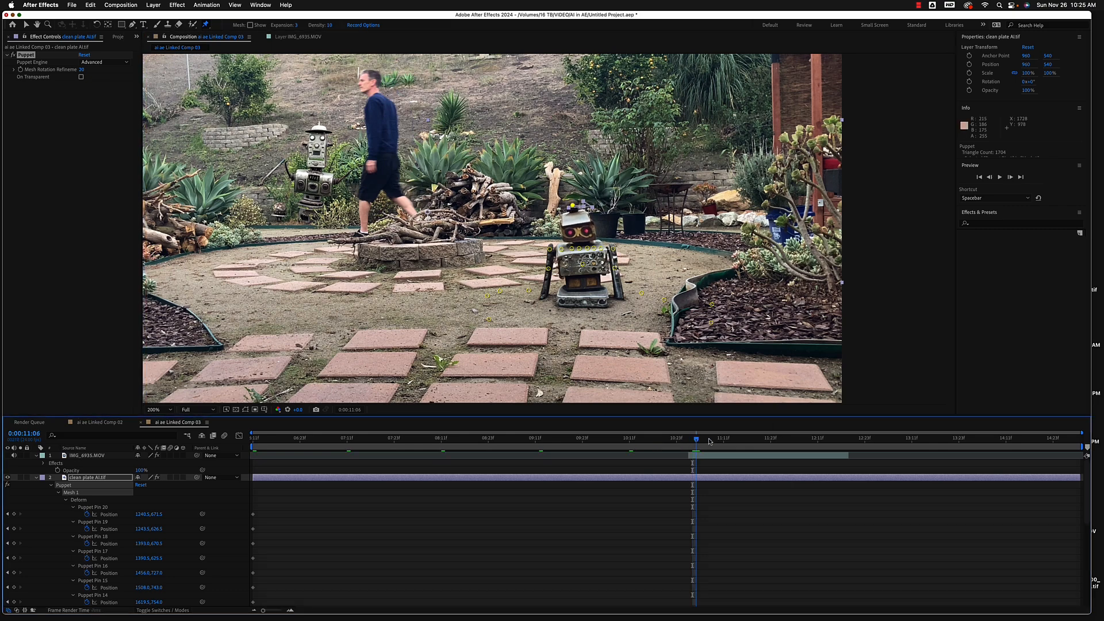
- Swing the front robot's head pin to the right at 0:00:11:22 and back to the left at 0:00:12:11
click(767, 441)
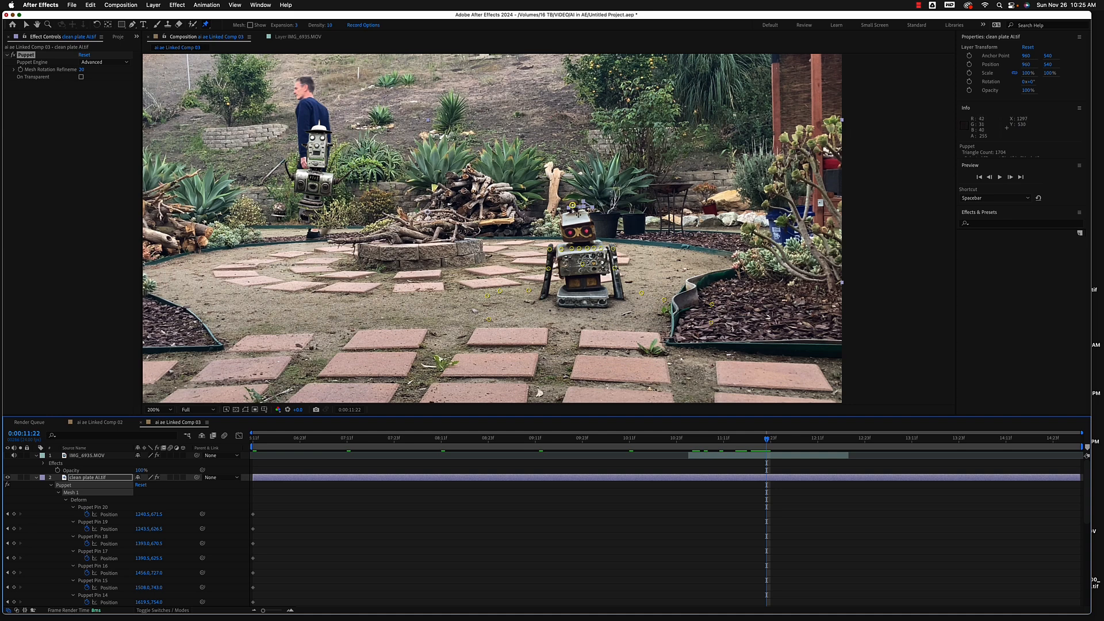
drag(573, 206, 598, 206)
drag(769, 444, 818, 444)
drag(598, 206, 571, 204)
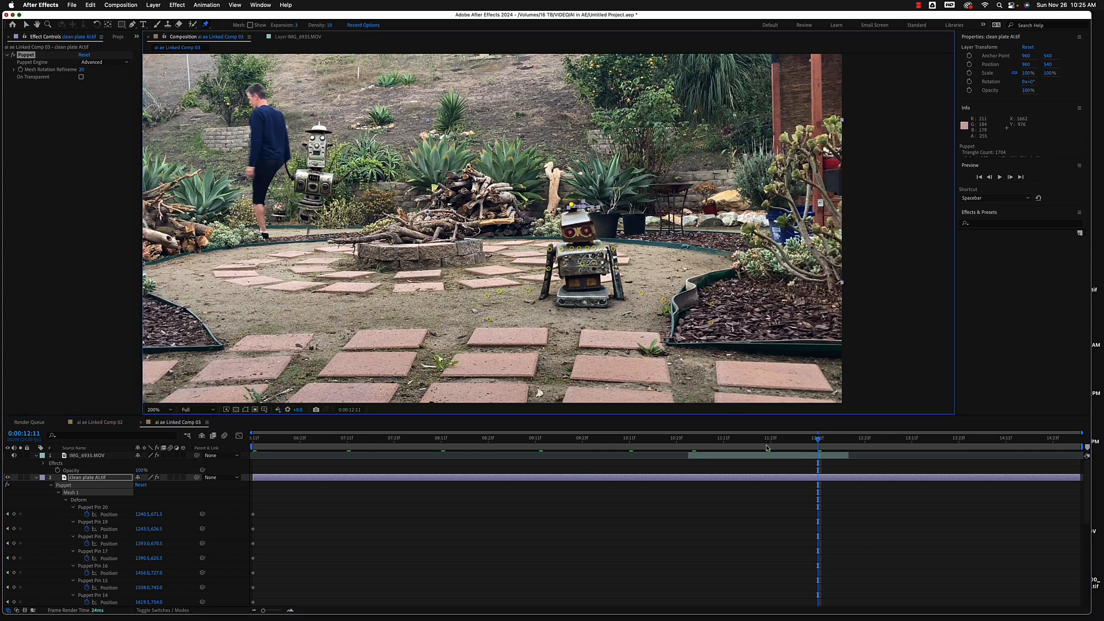
- Keyframe the front robot's head pin tilted right at 0:00:13:11 and left at 0:00:14:10
drag(824, 445, 912, 450)
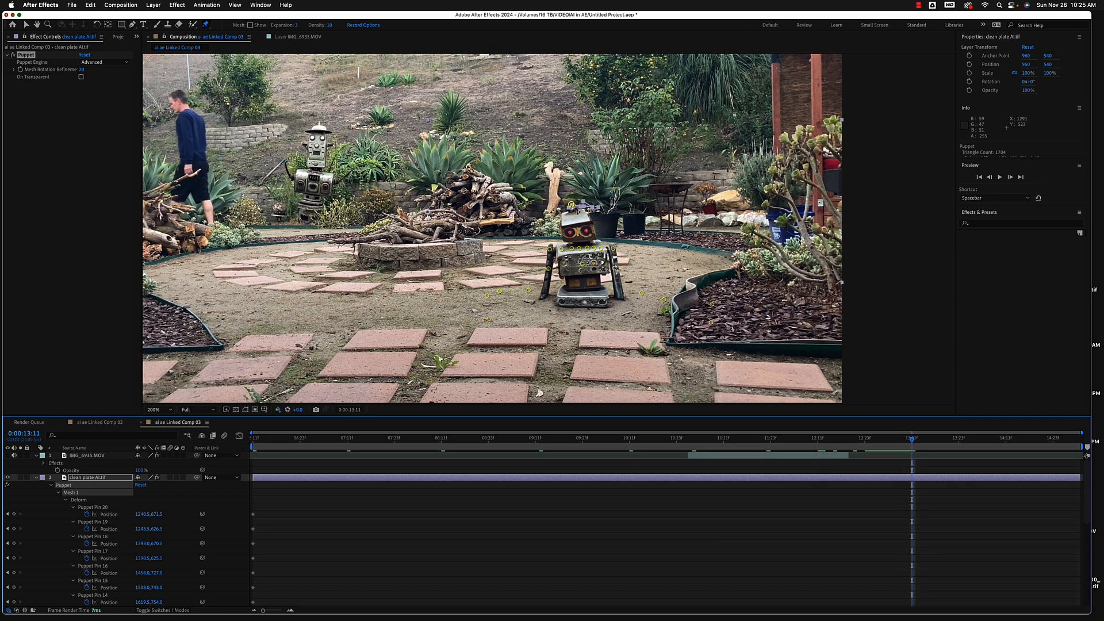
drag(572, 204, 588, 205)
drag(914, 442, 1003, 442)
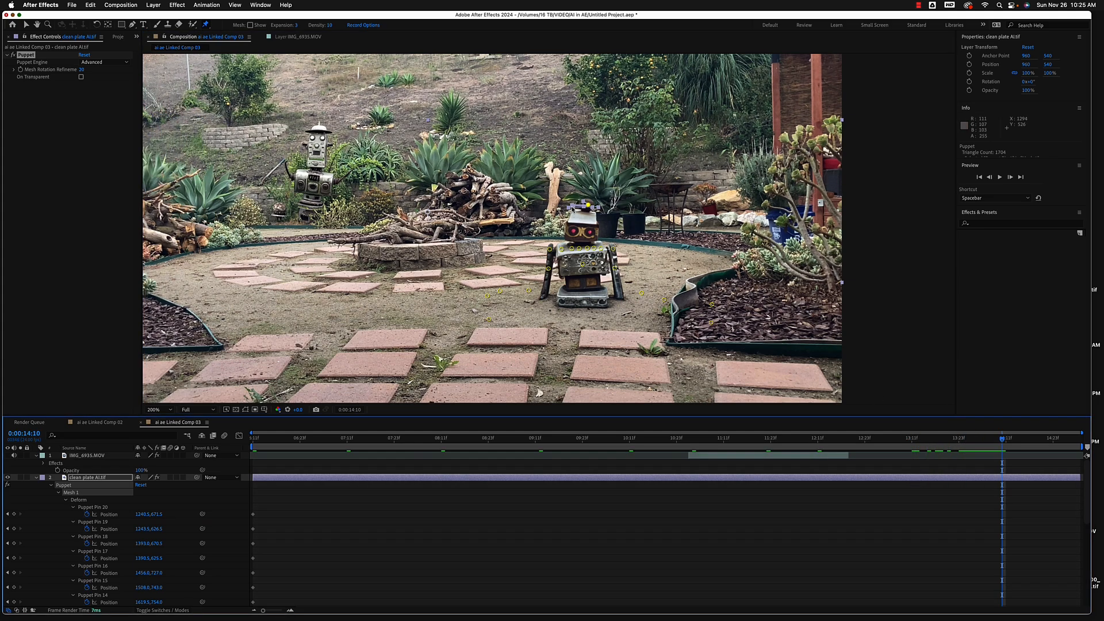
drag(587, 204, 576, 203)
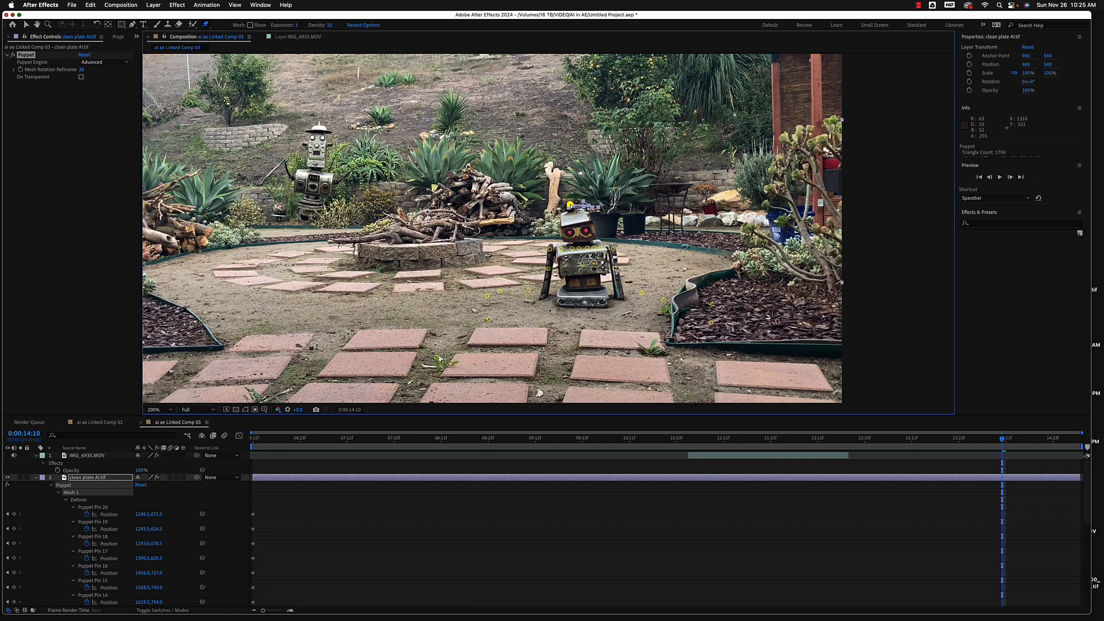
- Preview the front robot's head animation from the start of the composition, and return to the first frame
drag(1004, 441, 220, 443)
key(space)
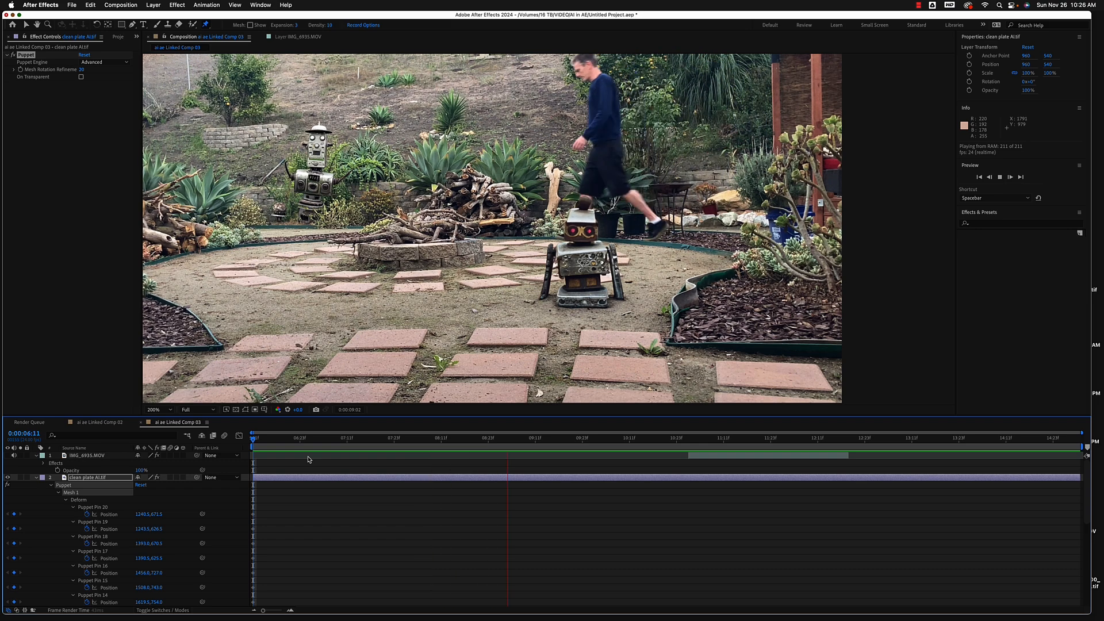
click(595, 438)
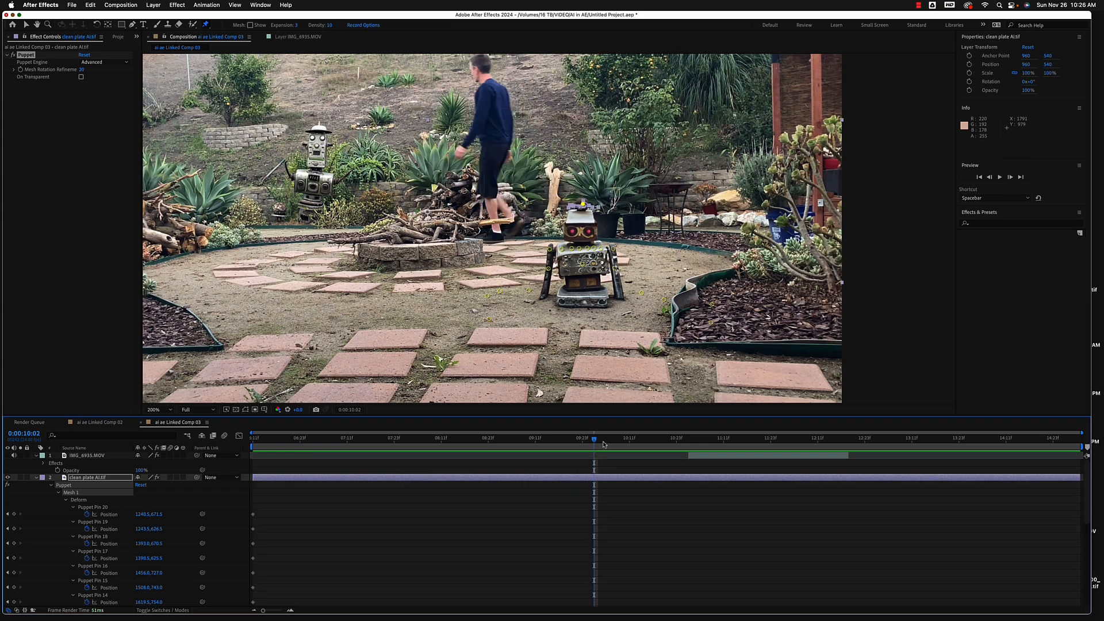
key(space)
click(288, 437)
key(Home)
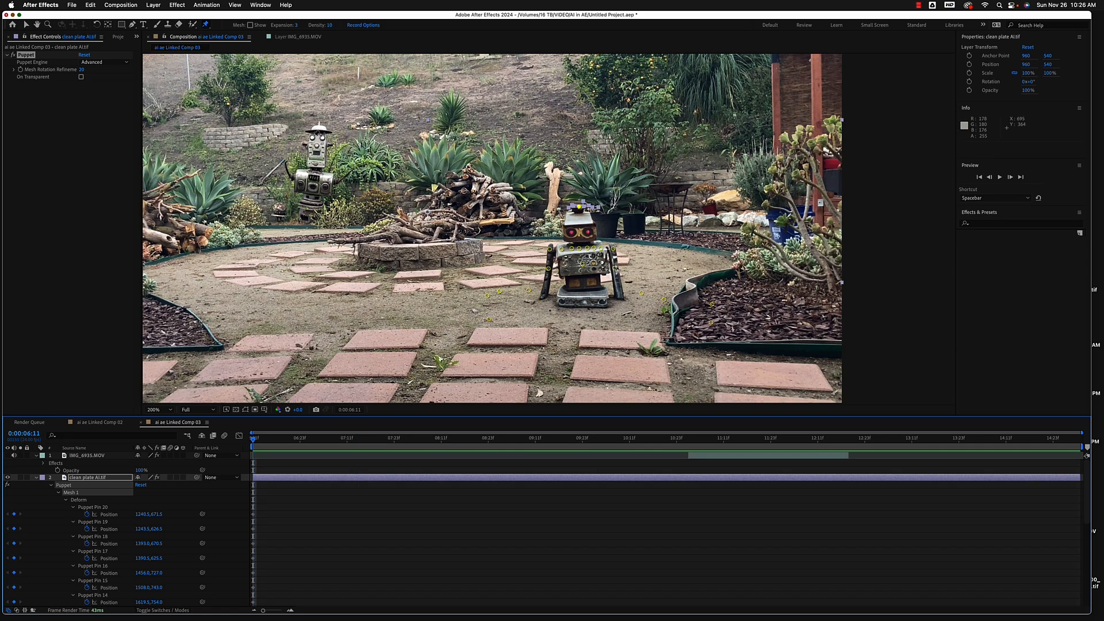
- Add a row of six Puppet pins across the top of the rear robot's torso from shoulder to shoulder
scroll(314, 136, up, 1)
key(space)
drag(386, 263, 821, 345)
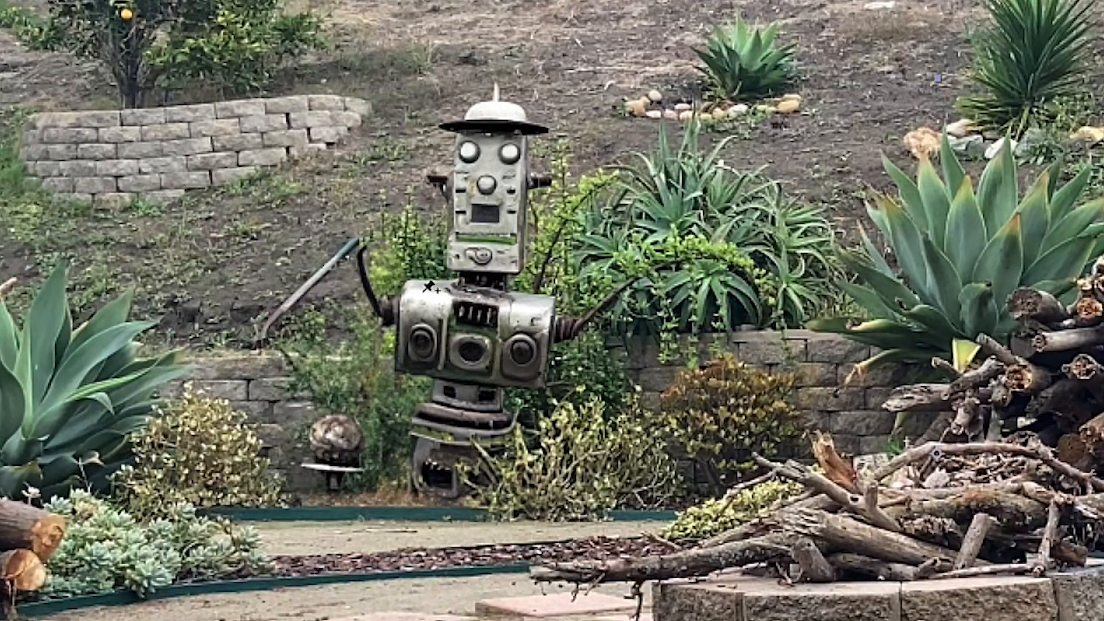
click(419, 290)
click(436, 294)
click(452, 295)
click(475, 296)
click(500, 299)
click(535, 307)
- Add Puppet pins down the right side of the rear robot's torso, along its lower edge, and down the waist to the base
click(536, 344)
click(540, 375)
click(501, 377)
click(489, 386)
click(487, 412)
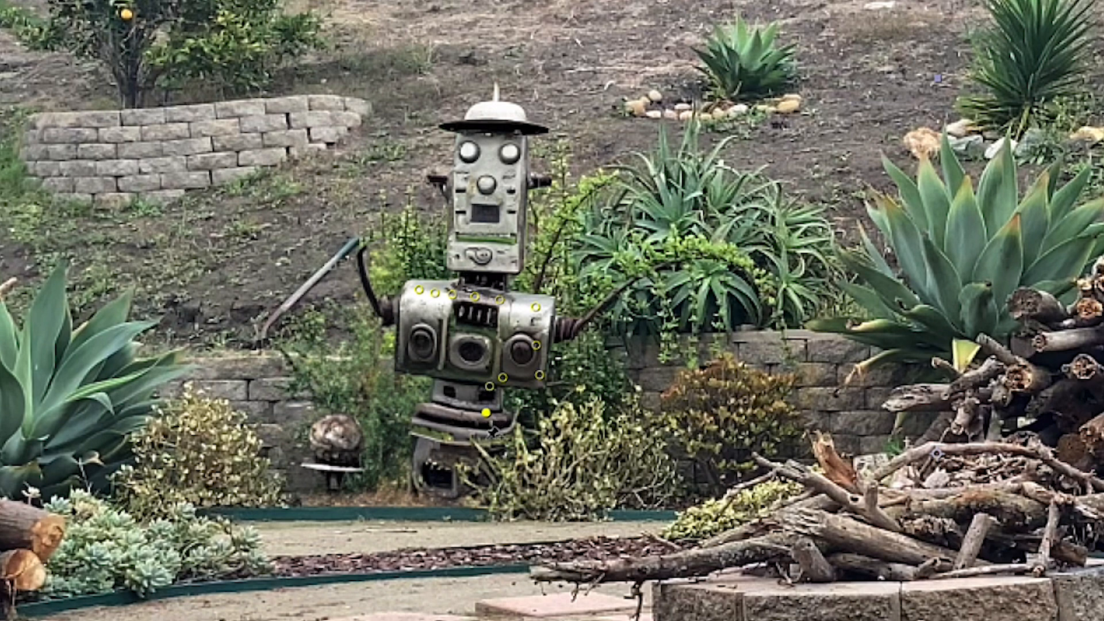
click(493, 443)
- Add Puppet pins down the left side of the rear robot's torso, waist and base, plus one on its hat
click(407, 309)
click(412, 342)
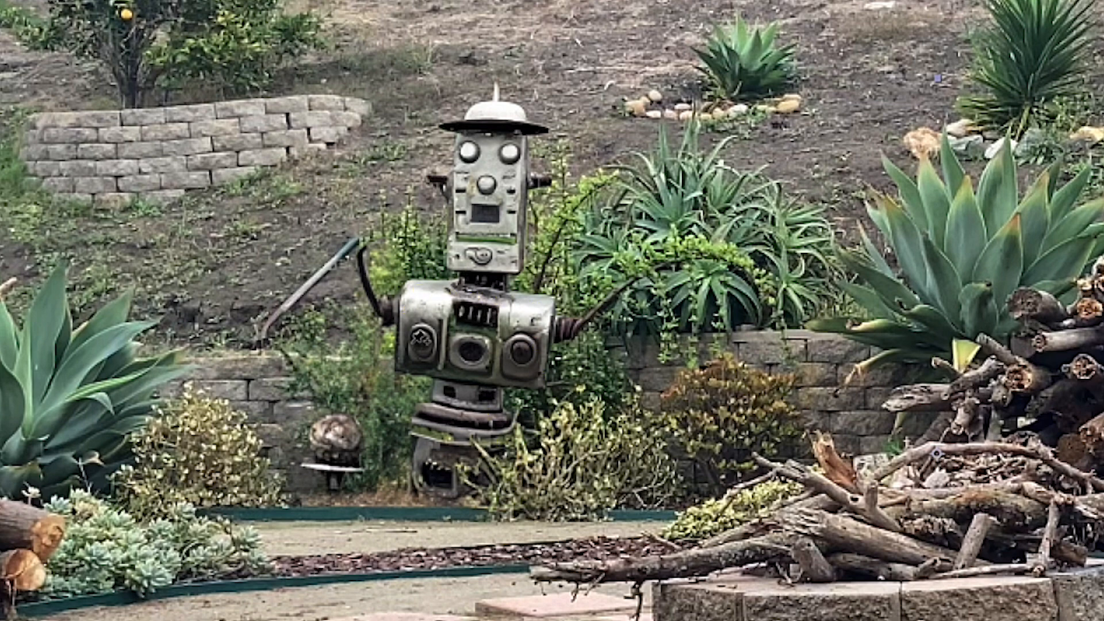
click(447, 366)
click(447, 398)
click(436, 442)
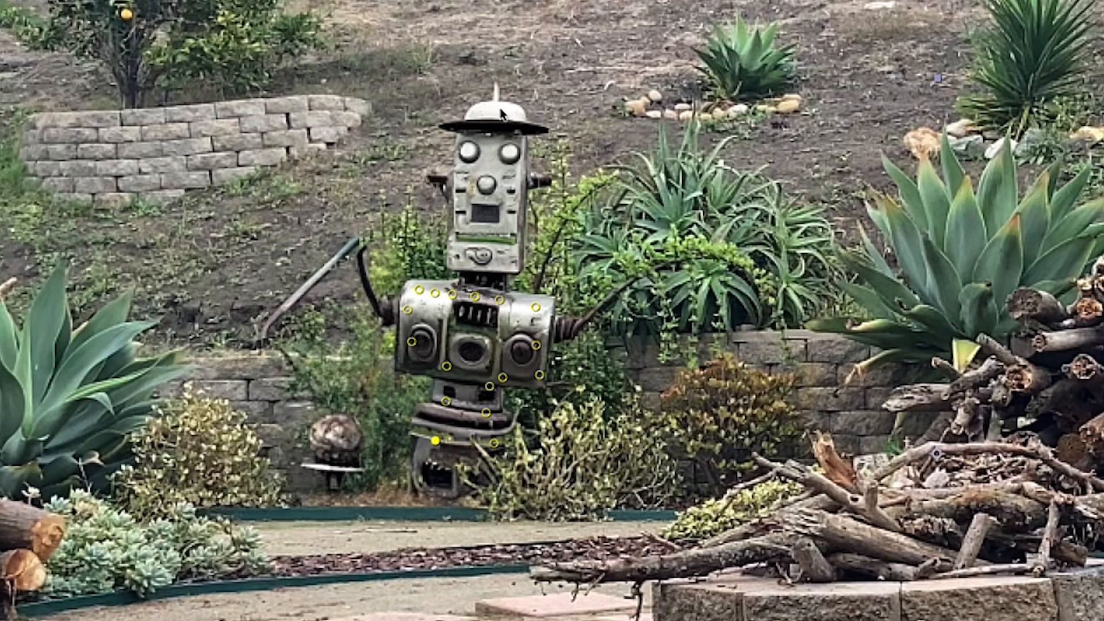
click(497, 110)
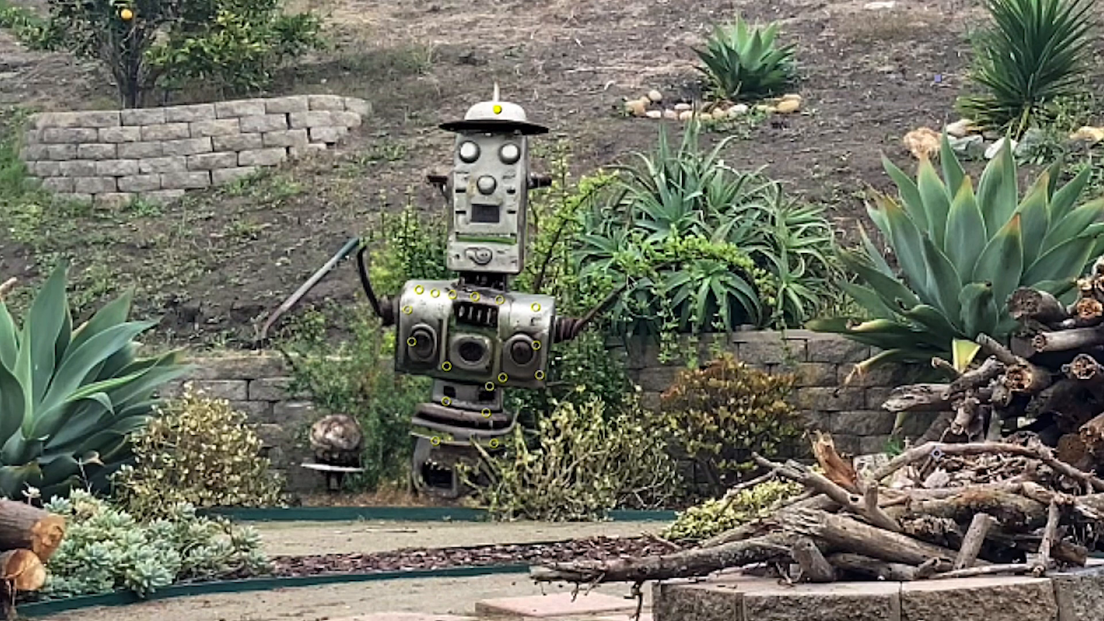
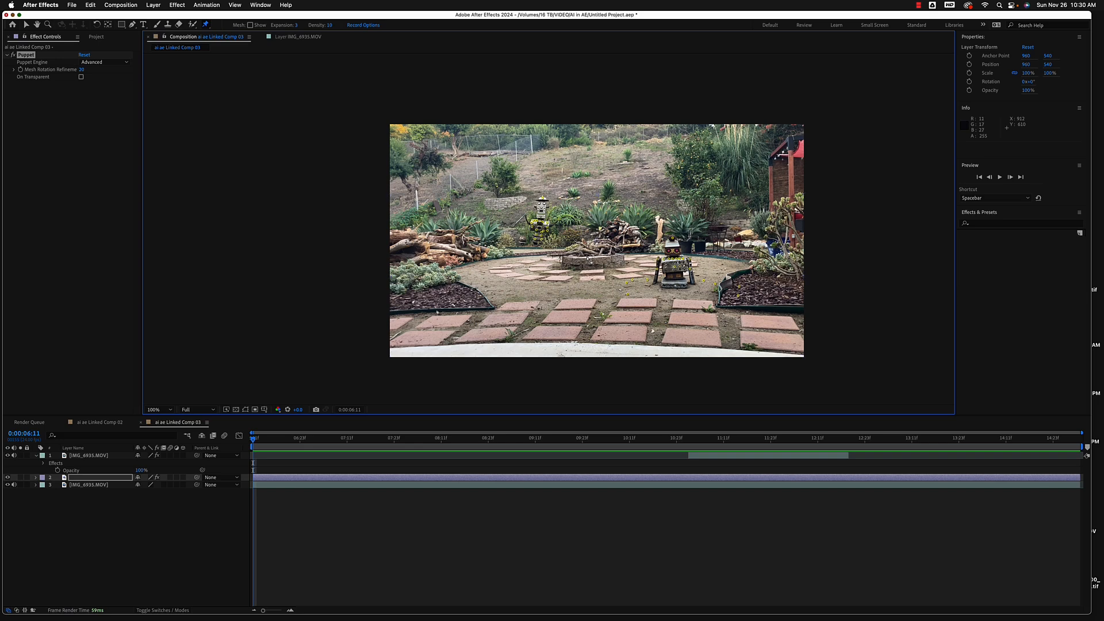
- Add an adjustment layer at the top of the composition's layer stack and collapse the rotoscoped footage layer's properties
key(Return)
click(176, 572)
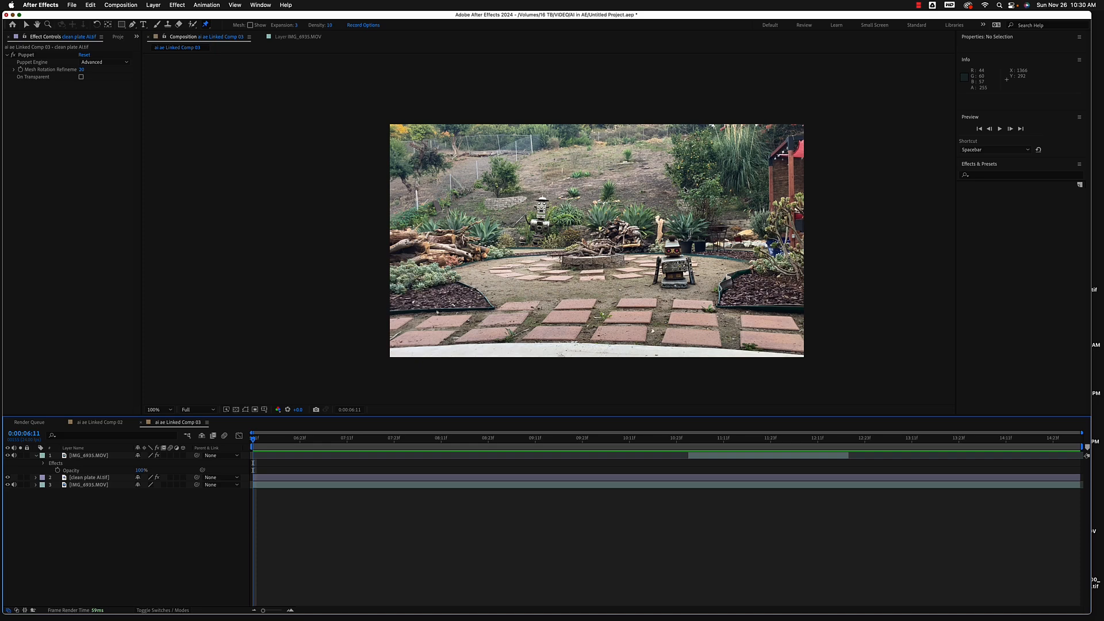
key(period)
key(comma)
click(169, 413)
click(172, 425)
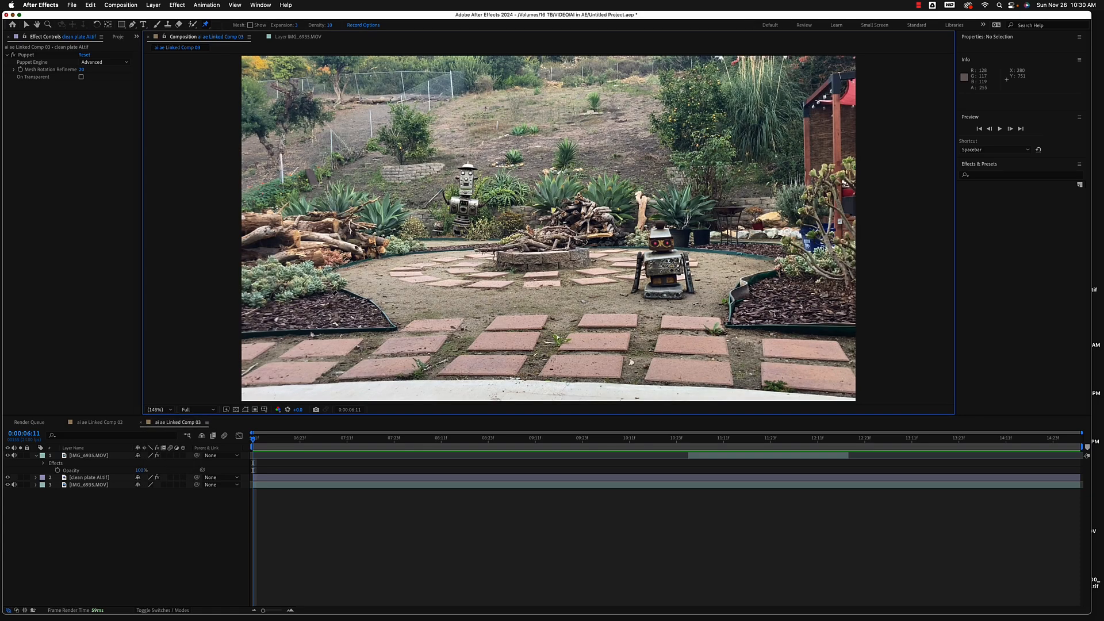
click(153, 5)
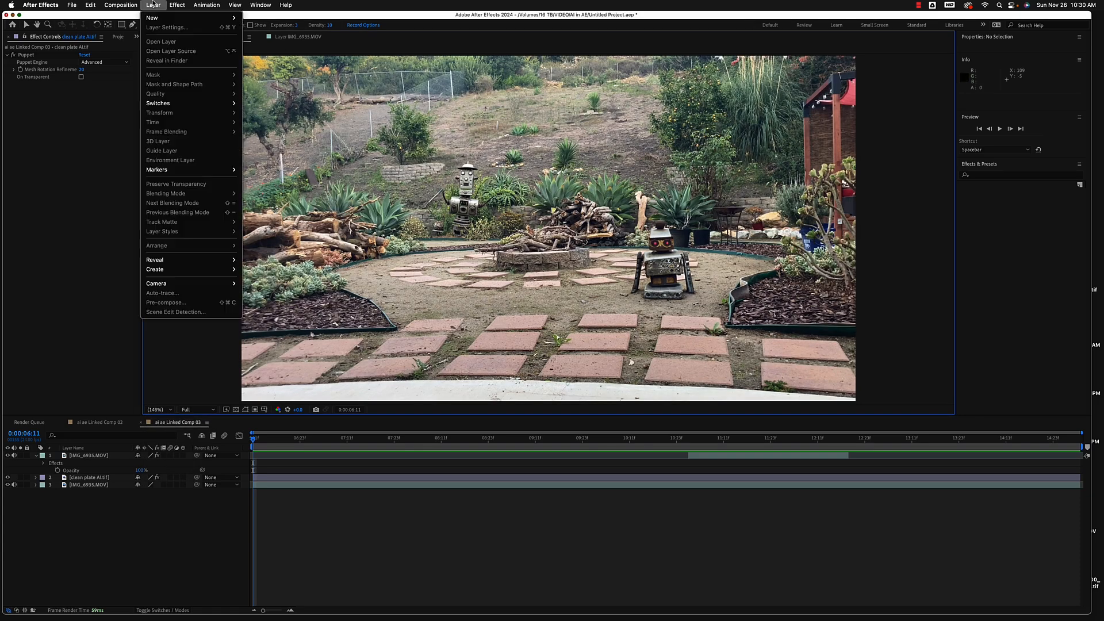
mouse_move(167, 17)
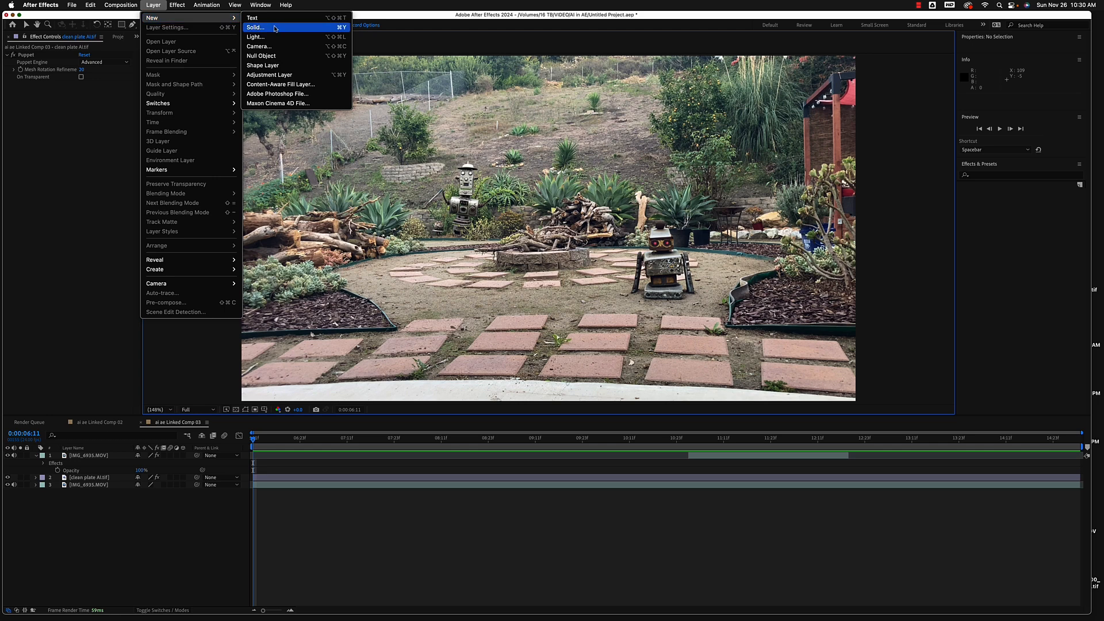
click(270, 74)
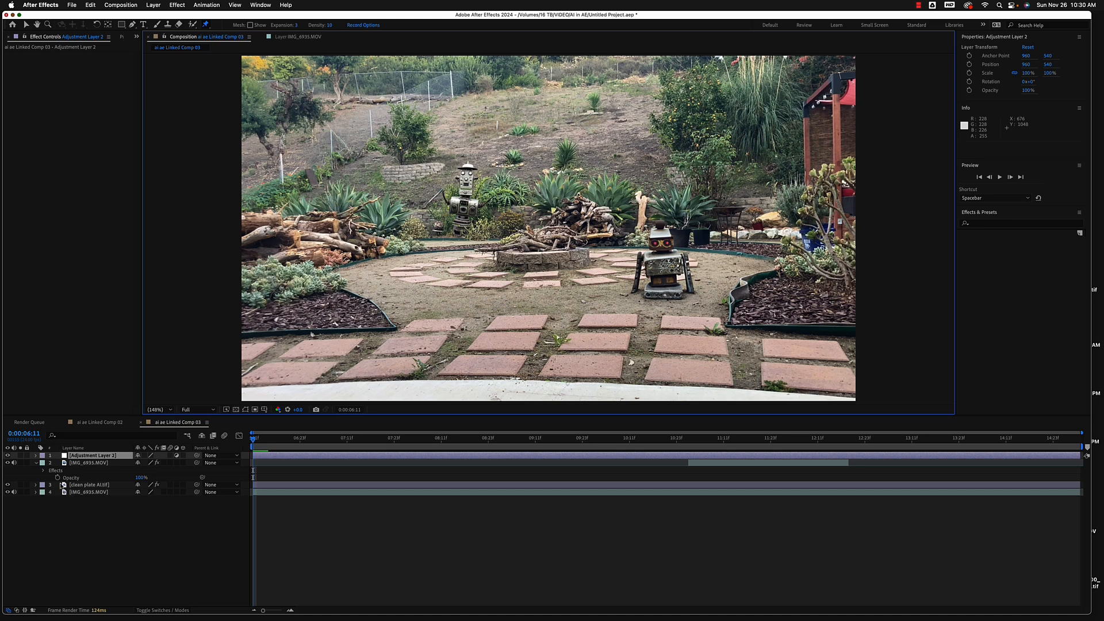
click(35, 463)
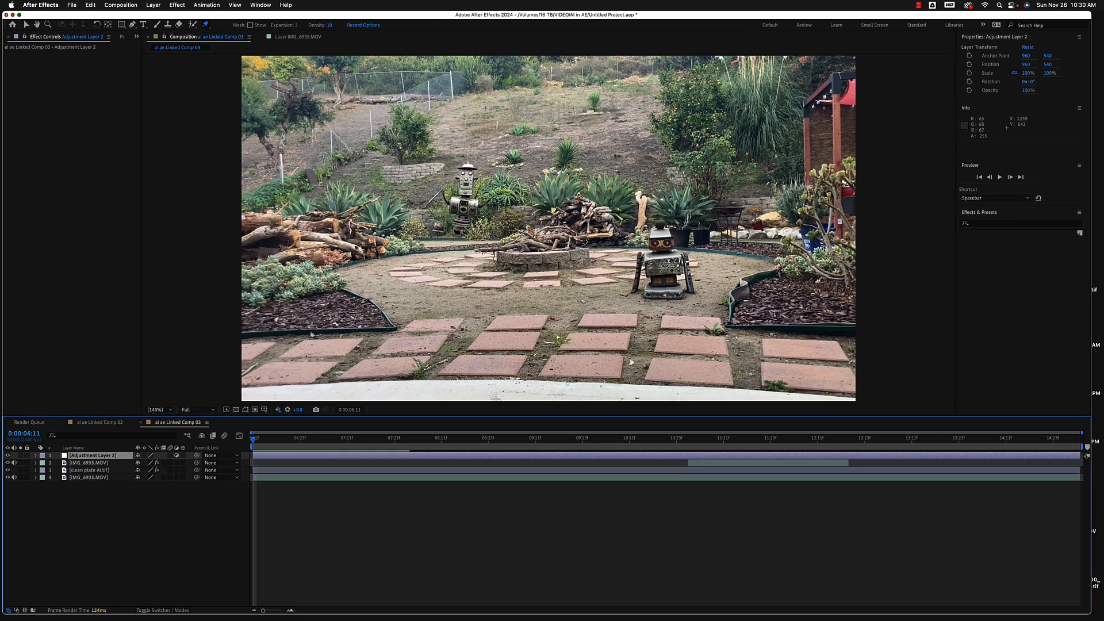
- Apply the Lumetri Color effect to the new adjustment layer
right_click(98, 457)
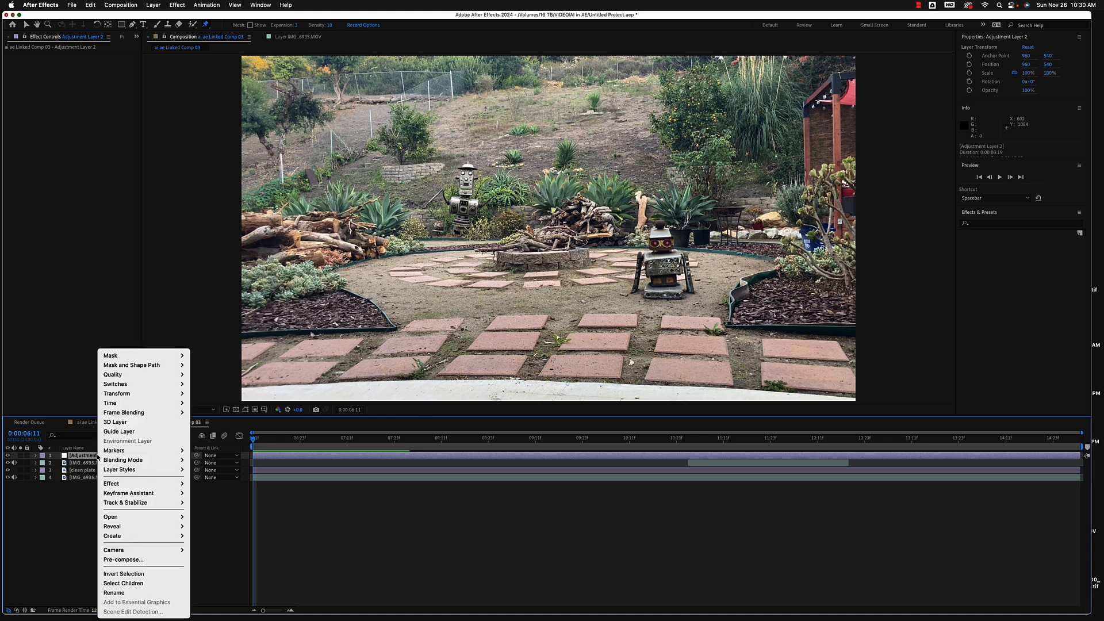
mouse_move(121, 484)
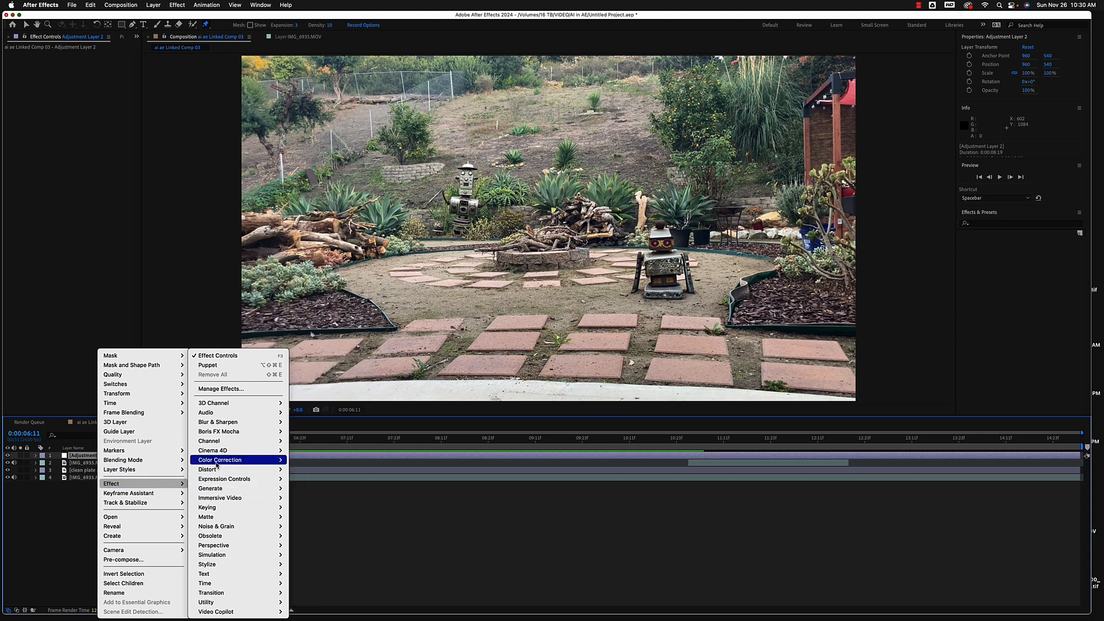
mouse_move(218, 462)
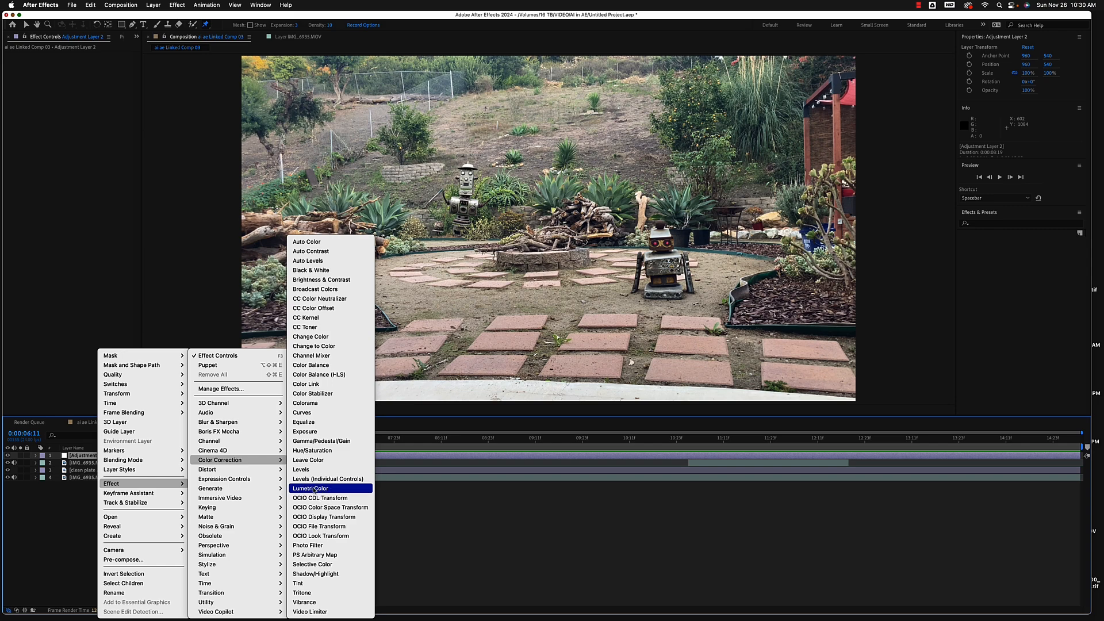
click(315, 489)
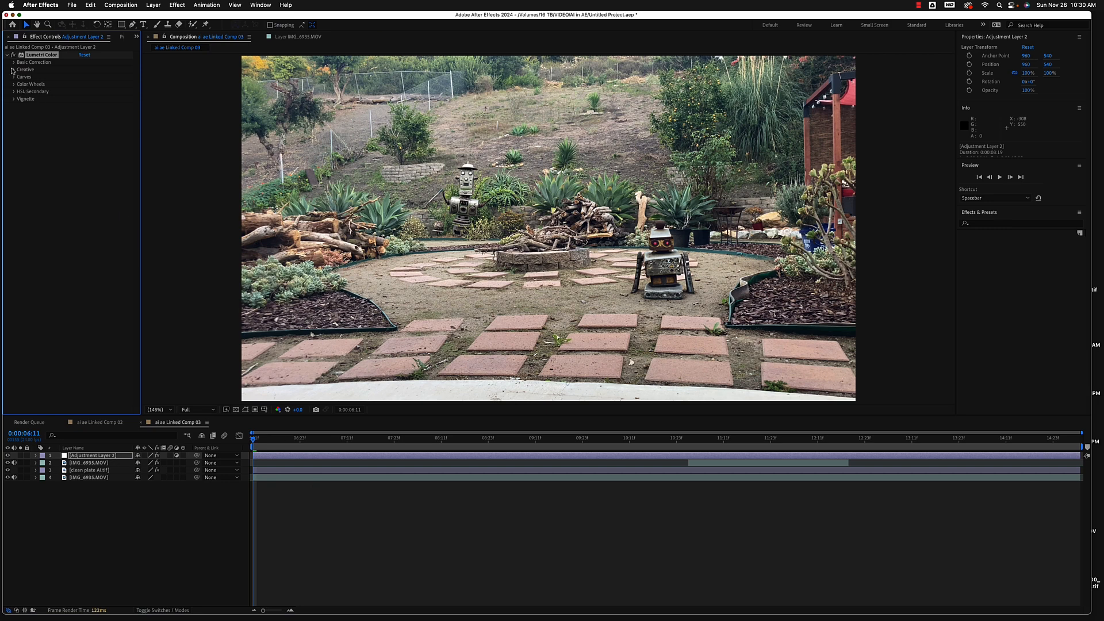
- Give Lumetri Color the Kodak 5218 Kodak 2383 creative look with its intensity reduced to under half, and preview the grade
click(13, 70)
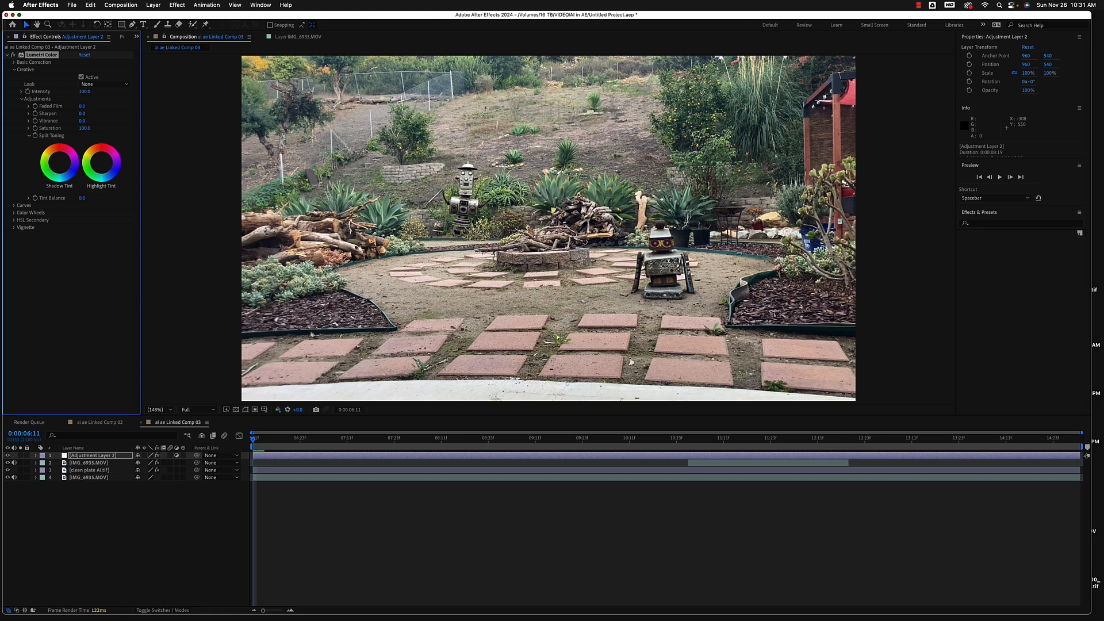
click(106, 85)
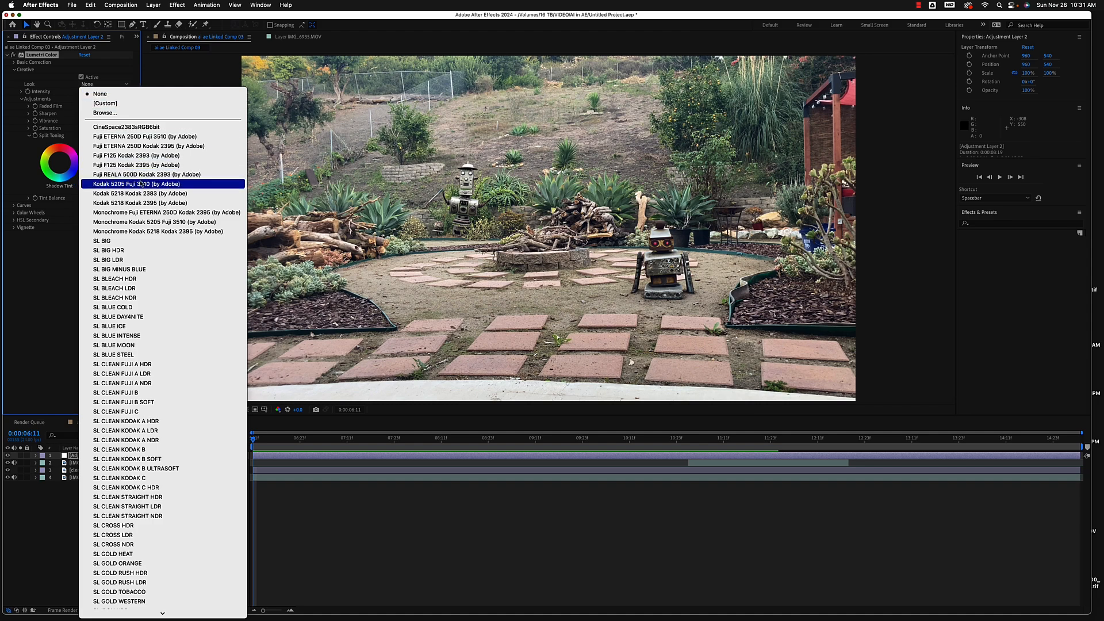
click(140, 195)
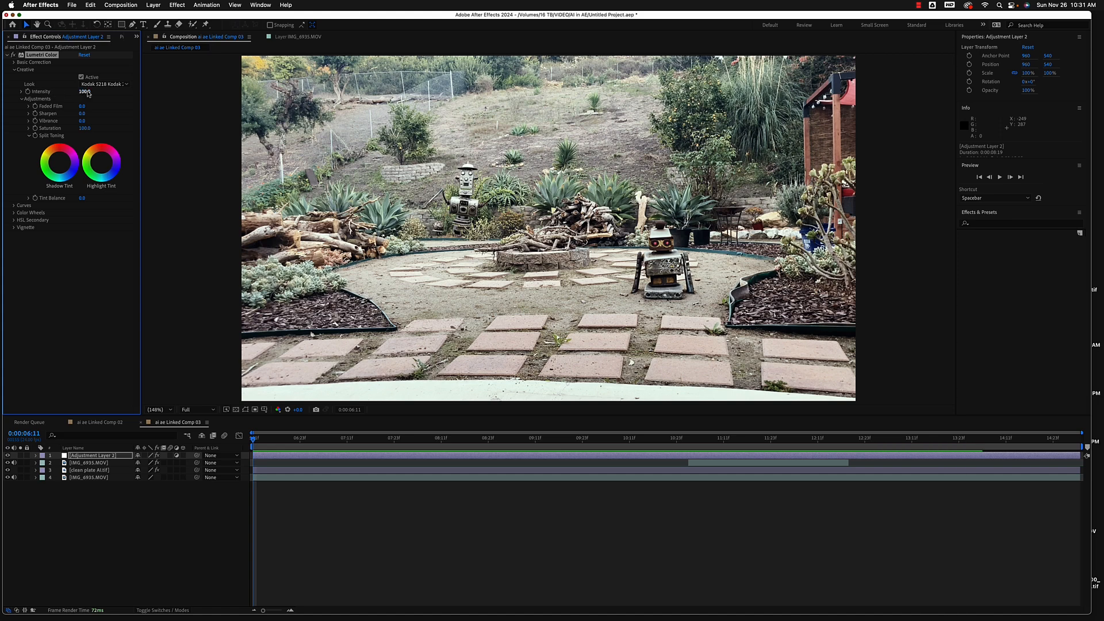
drag(88, 94, 73, 91)
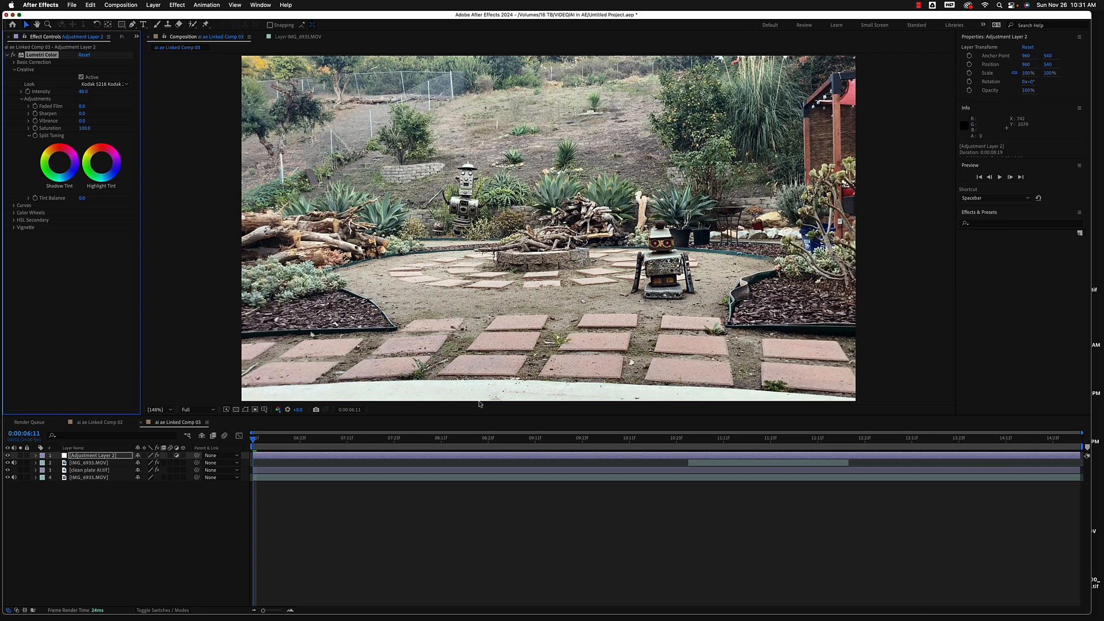
key(space)
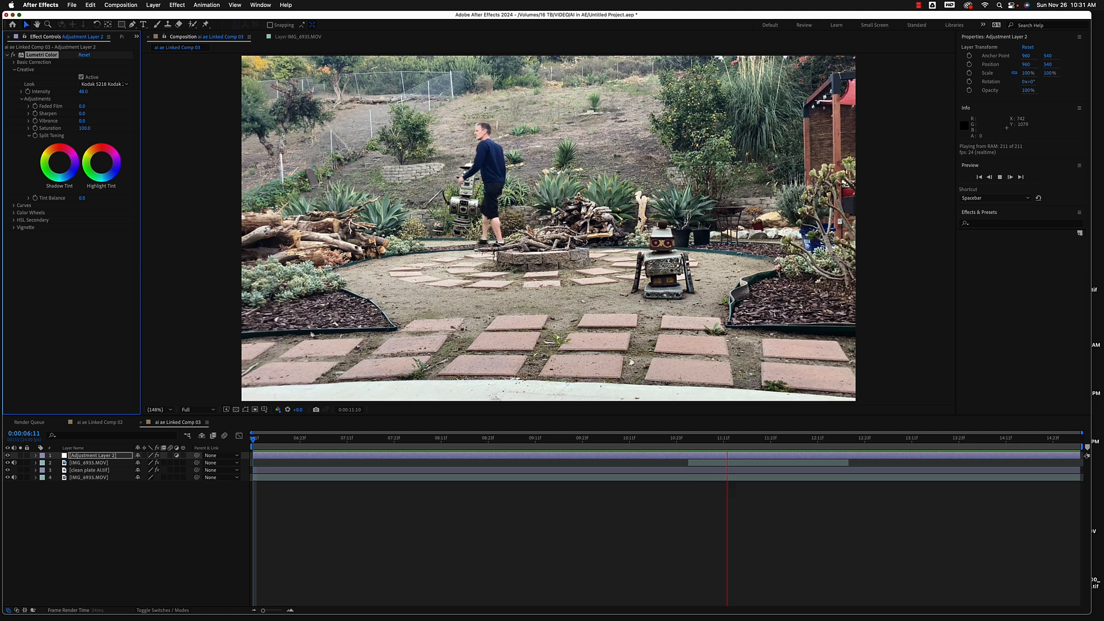
key(space)
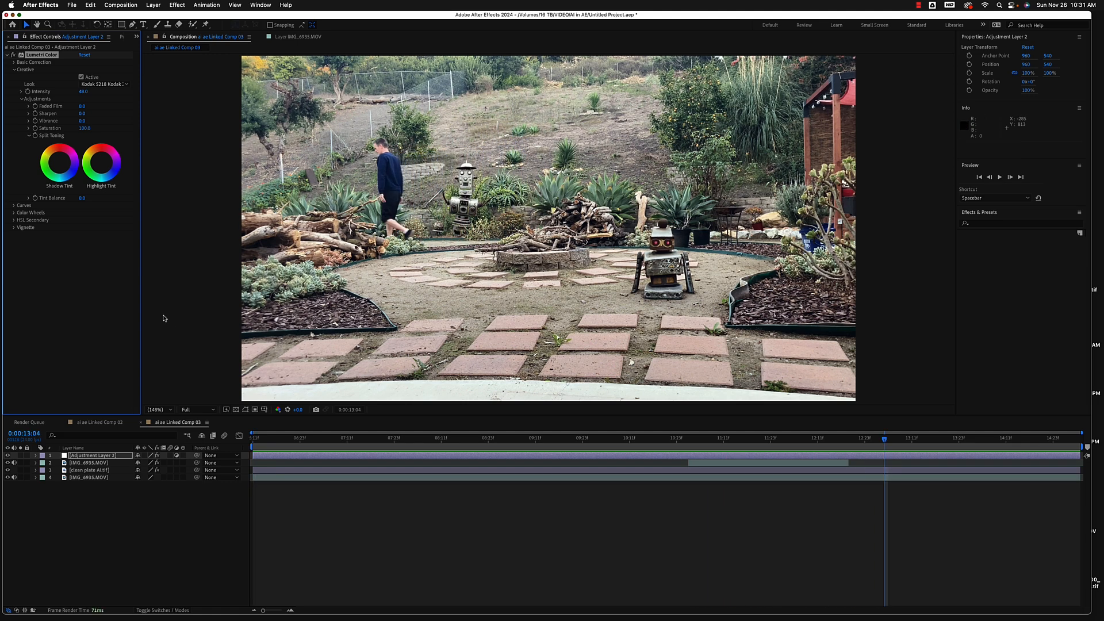
- Add a slight dark Lumetri vignette with subtle split-toning tints for shadows and highlights, and save the project
click(14, 228)
drag(82, 242, 42, 249)
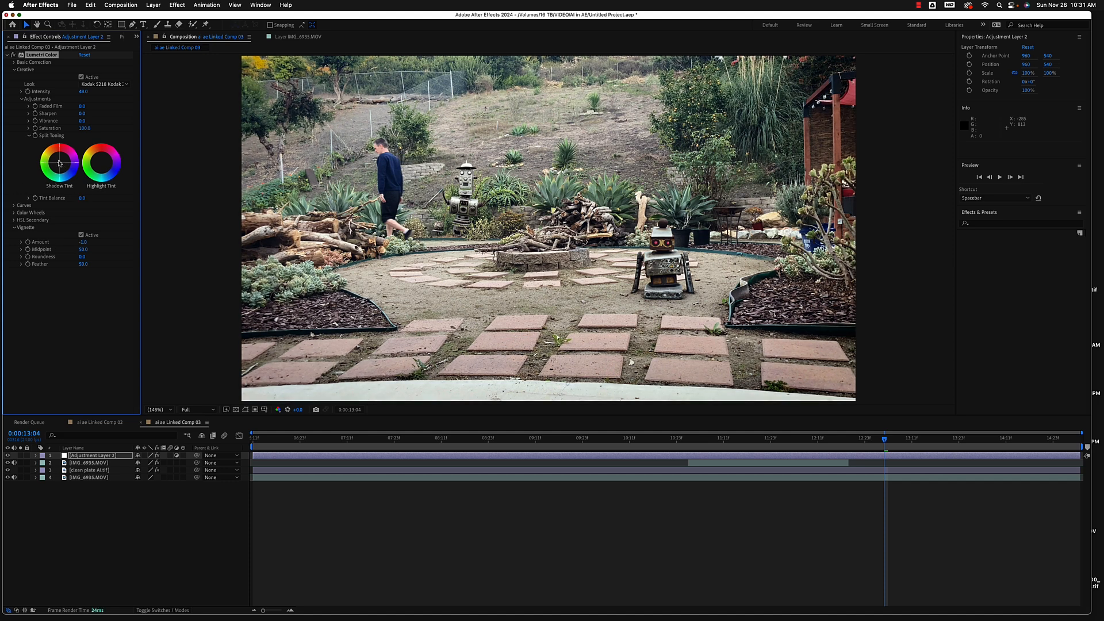
drag(59, 162, 101, 162)
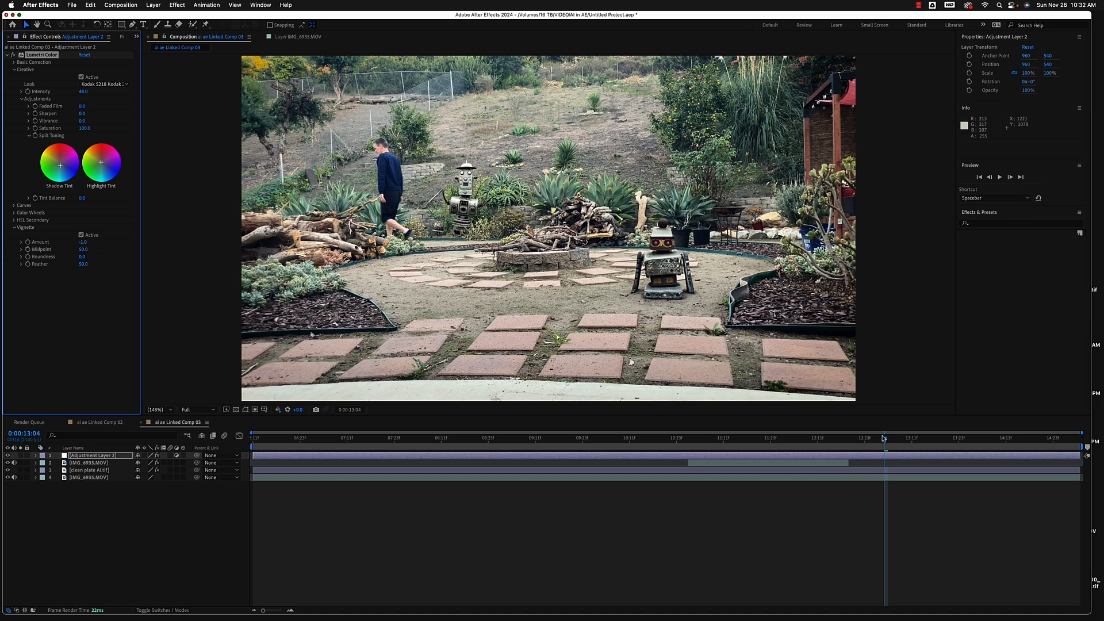
key(super+s)
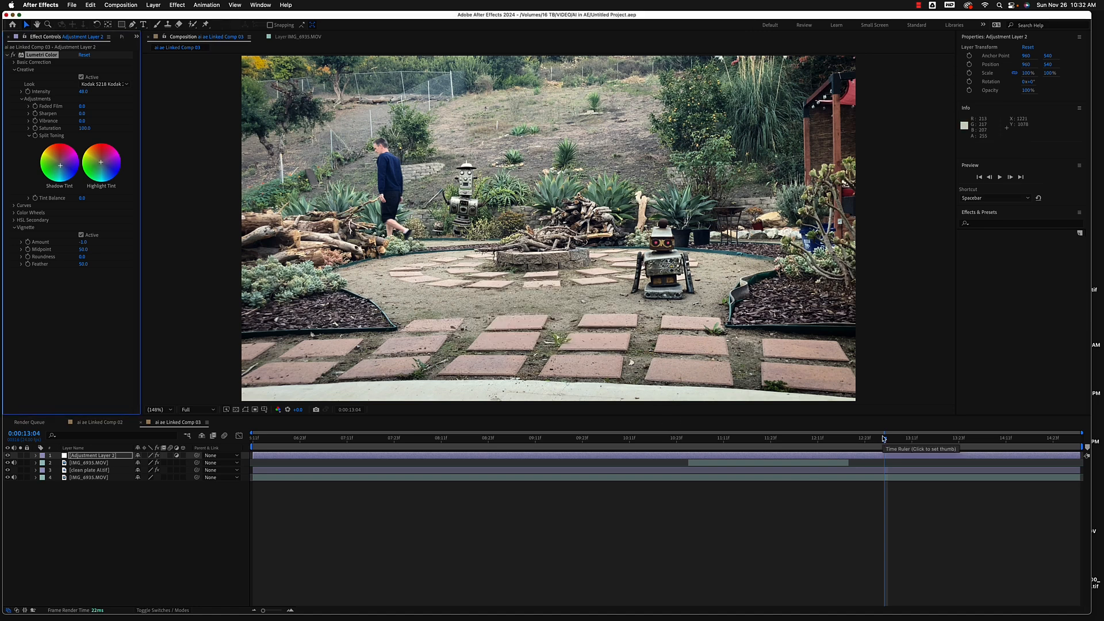
- Switch to Premiere Pro and trim the end of the linked Comp 03 clip at 00:00:20:04
click(885, 438)
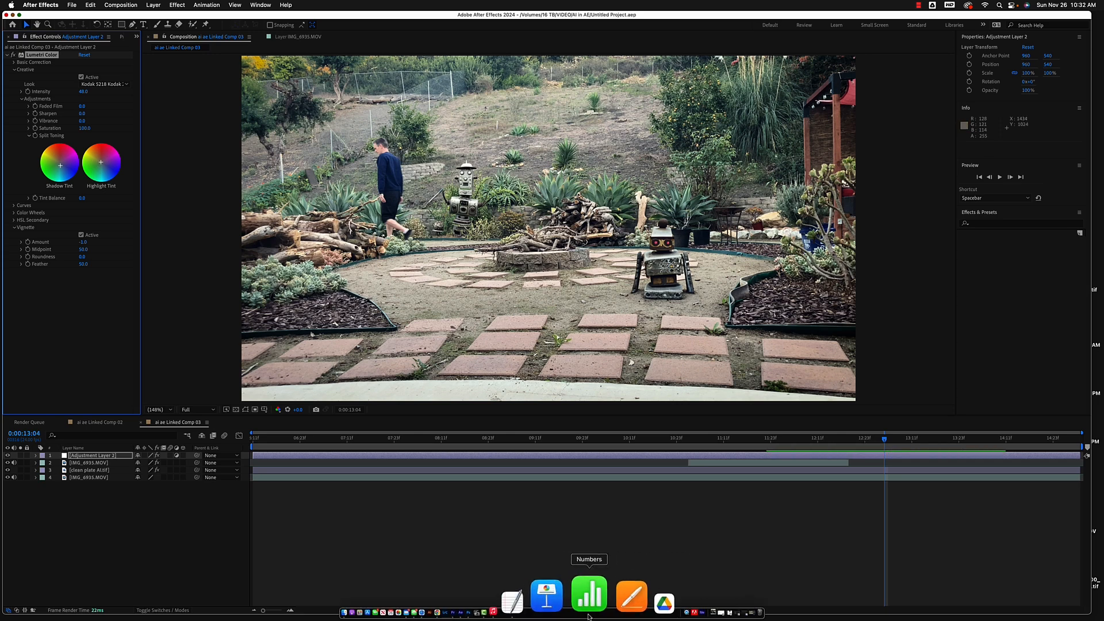
click(535, 598)
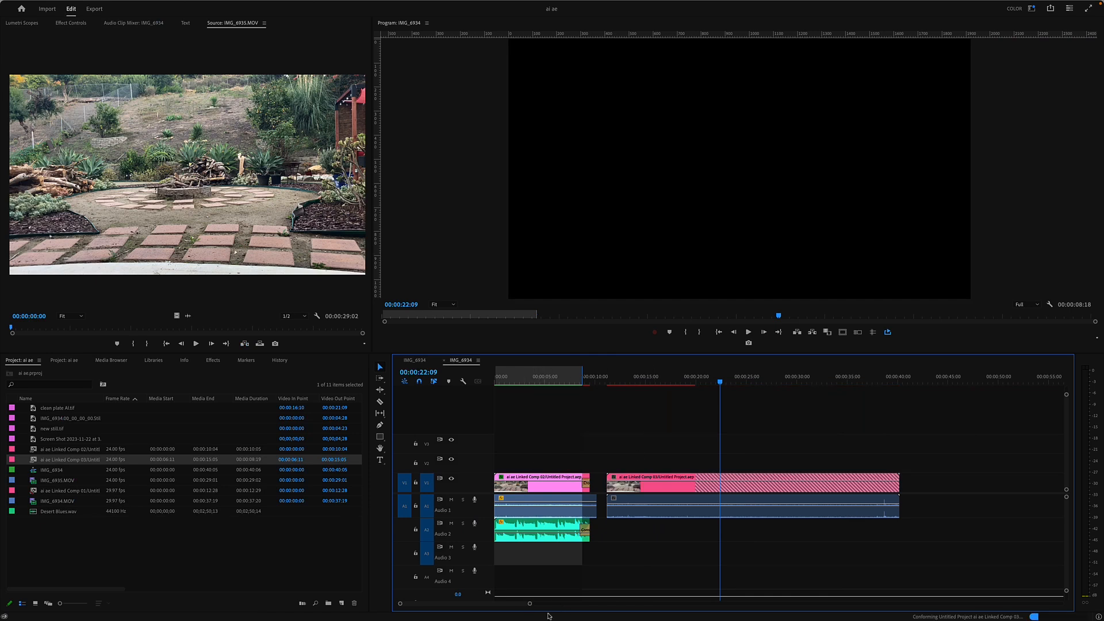
drag(515, 605, 527, 605)
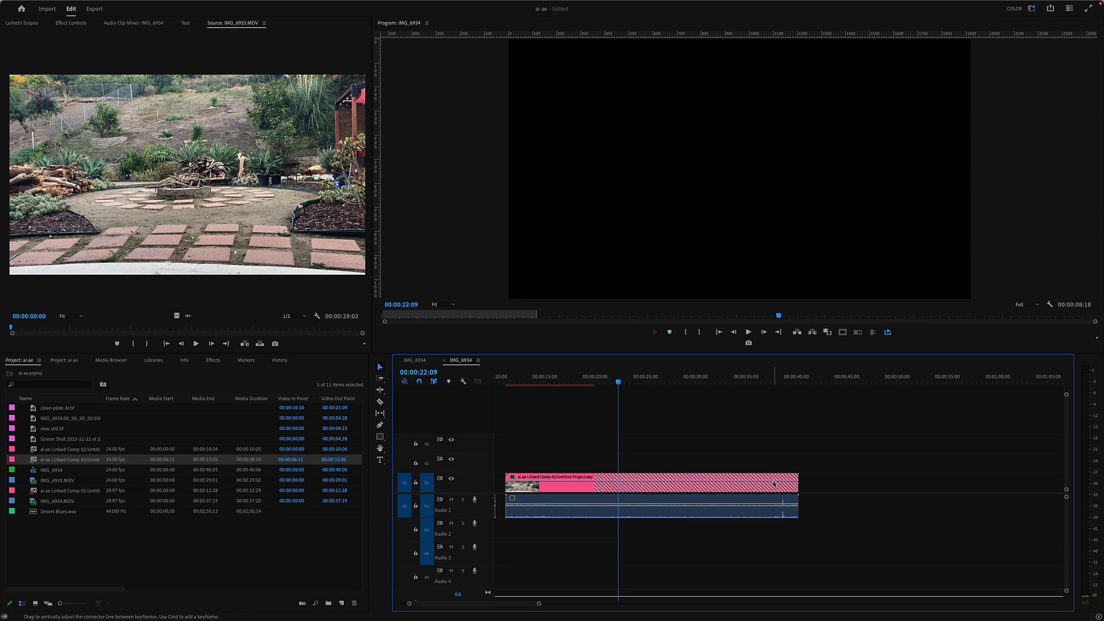
mouse_move(620, 384)
mouse_down()
mouse_move(513, 384)
mouse_move(597, 384)
mouse_move(661, 458)
mouse_move(688, 542)
mouse_up()
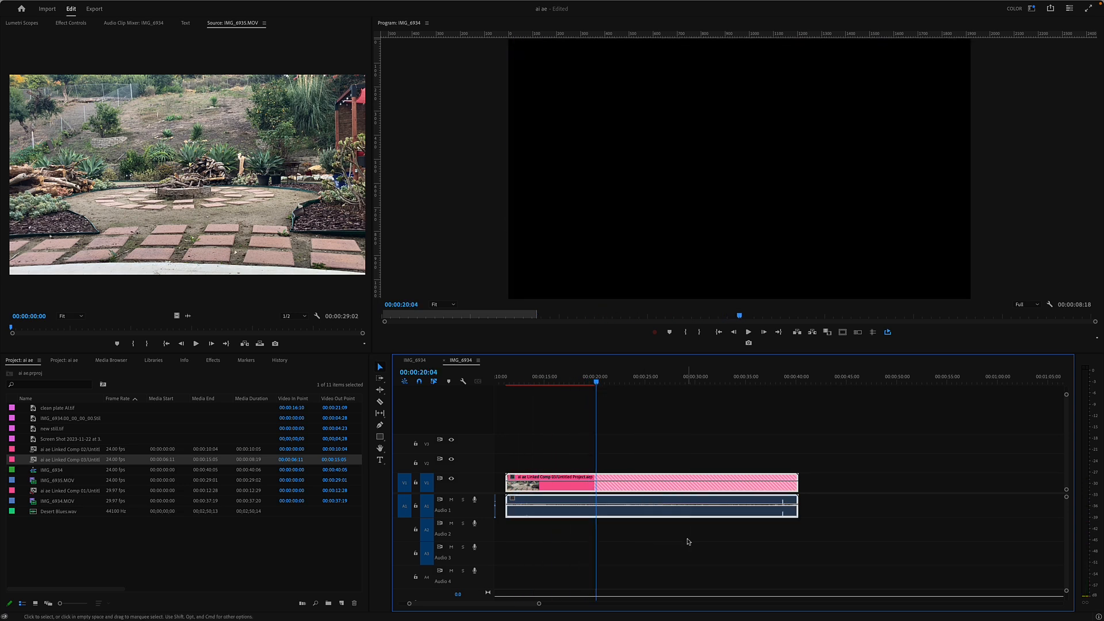
key(w)
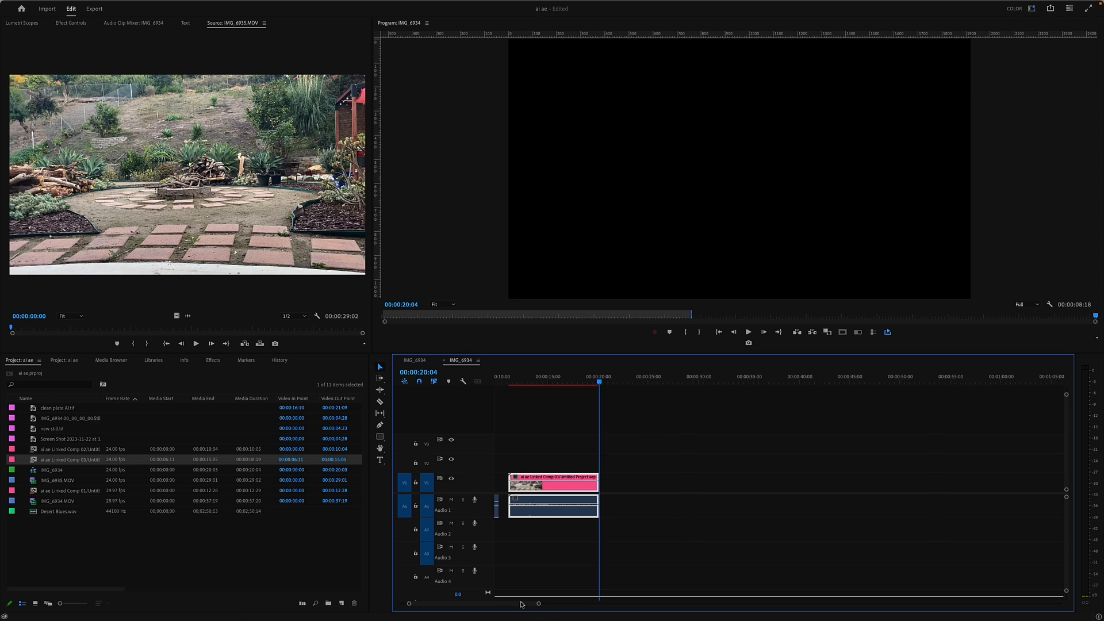
mouse_move(521, 604)
mouse_down()
mouse_move(507, 605)
mouse_move(516, 605)
mouse_up()
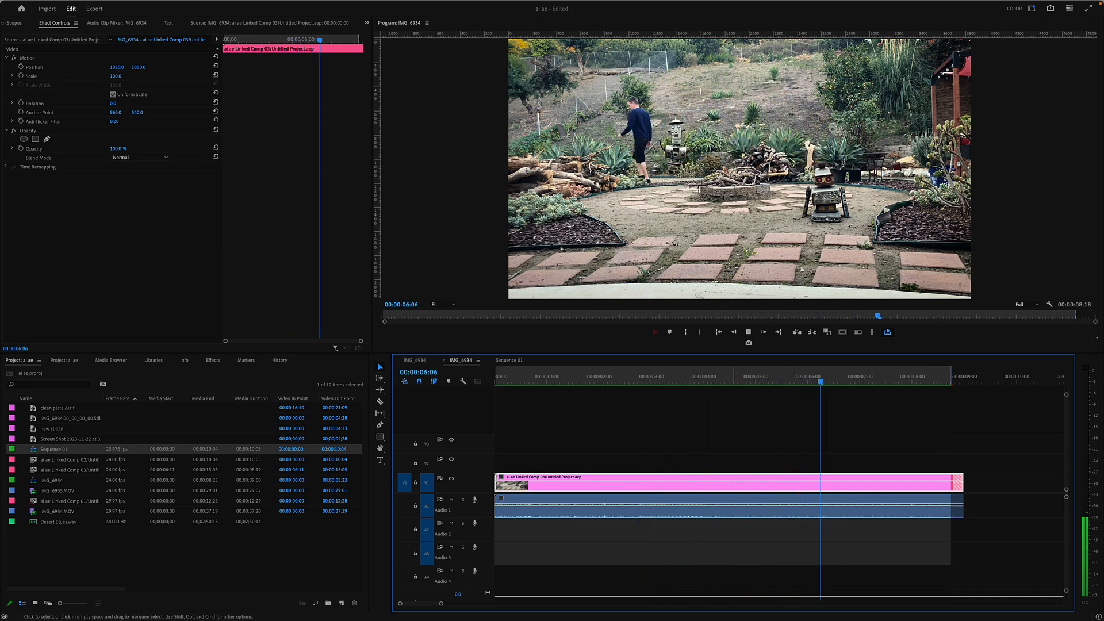
- Stop playback and change the sequence frame size to 1920 by 1080, accepting the deletion of its preview files
key(space)
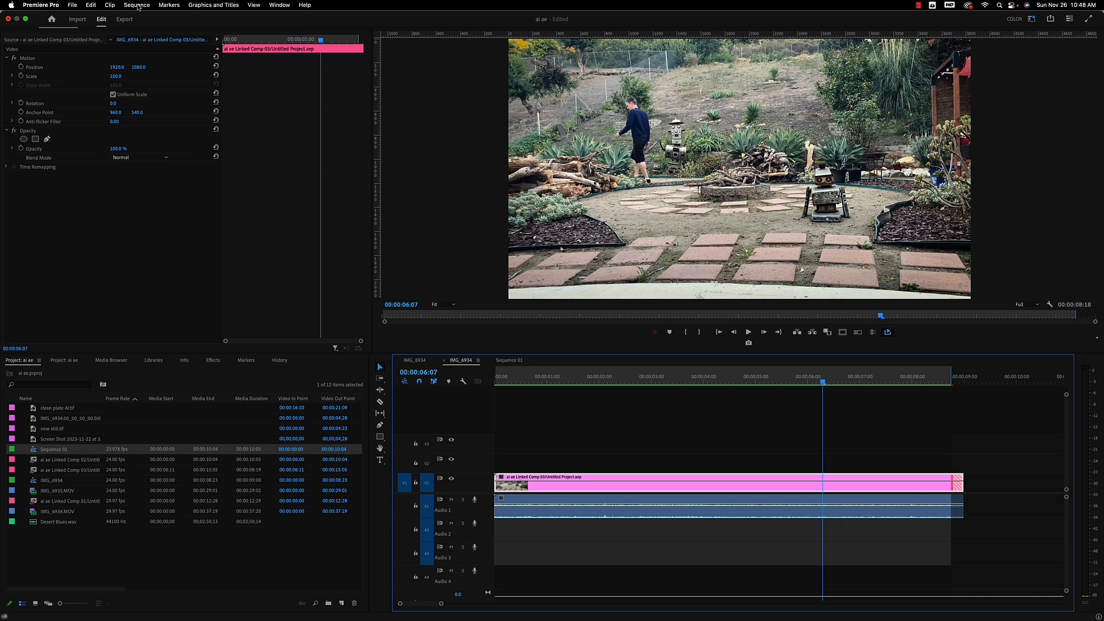
click(137, 6)
click(144, 18)
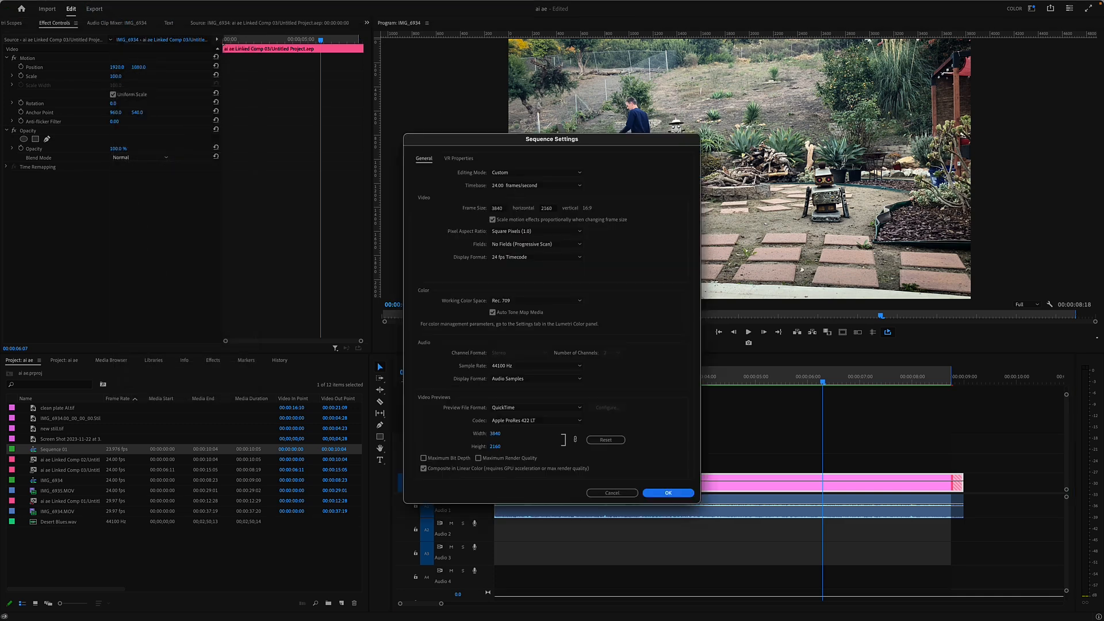
click(503, 209)
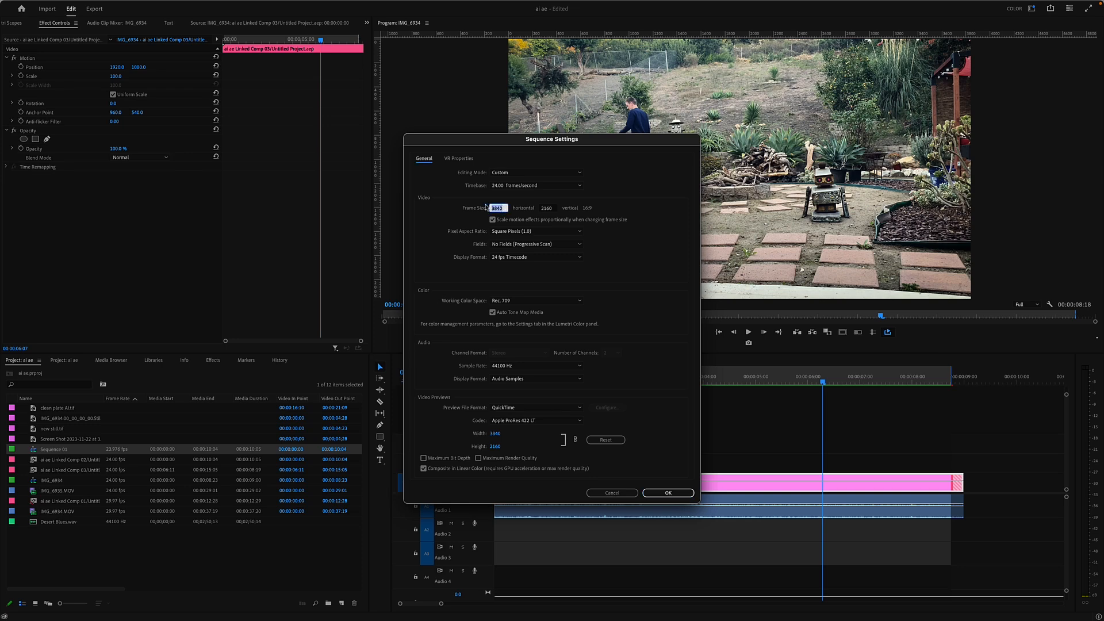
text(1920)
click(551, 209)
text(1)
click(667, 493)
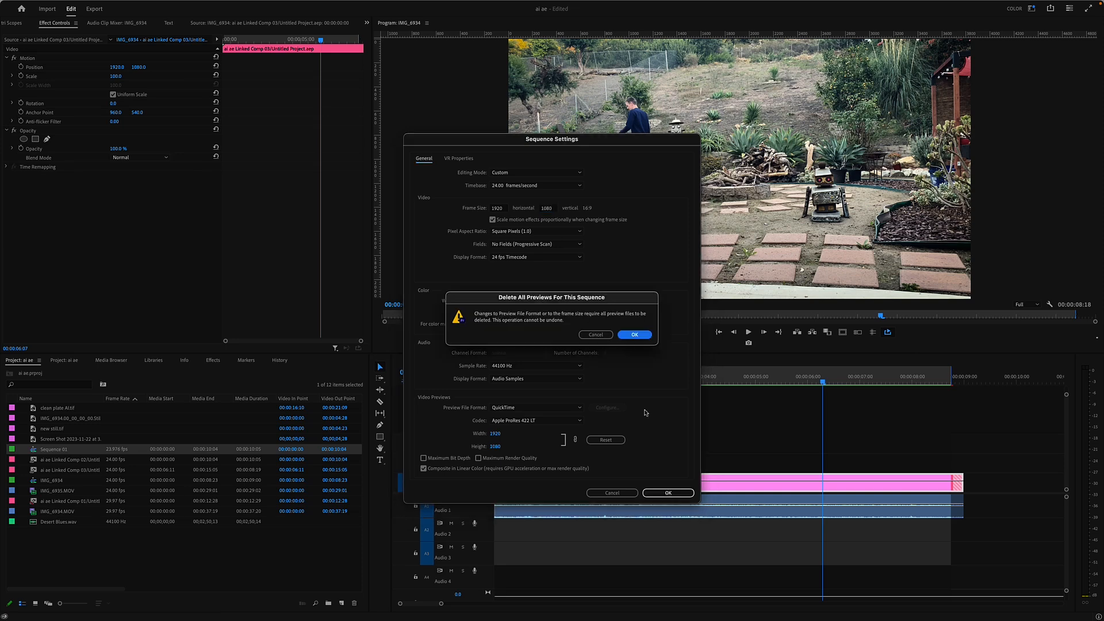
click(635, 336)
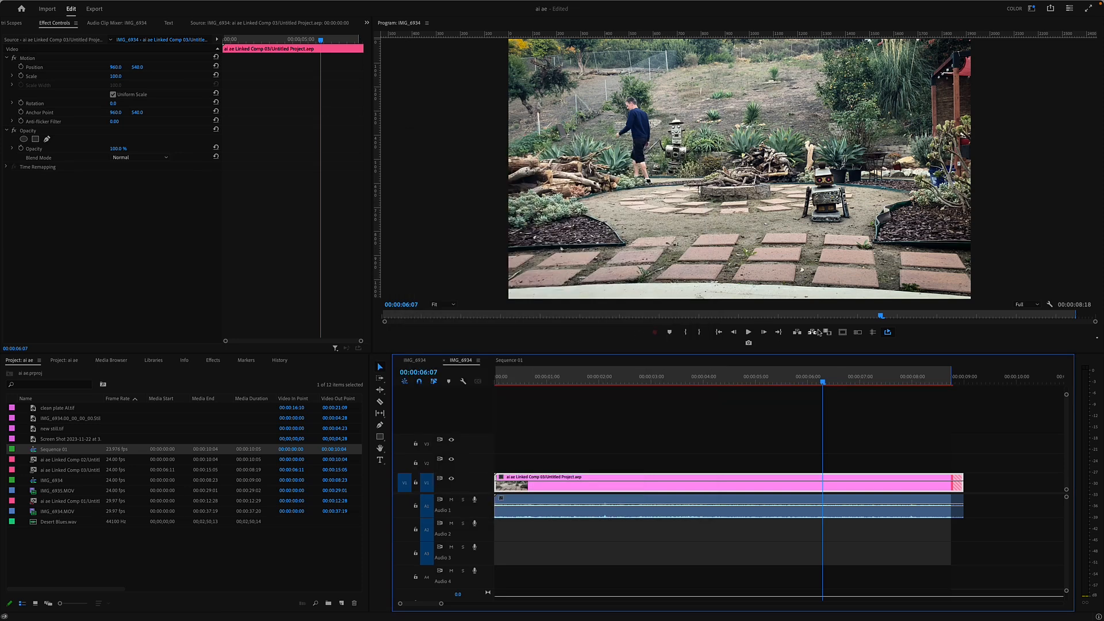
- Scale the clip to 146, position it at 528, 637, and set a Position keyframe on the first frame
drag(120, 76, 198, 68)
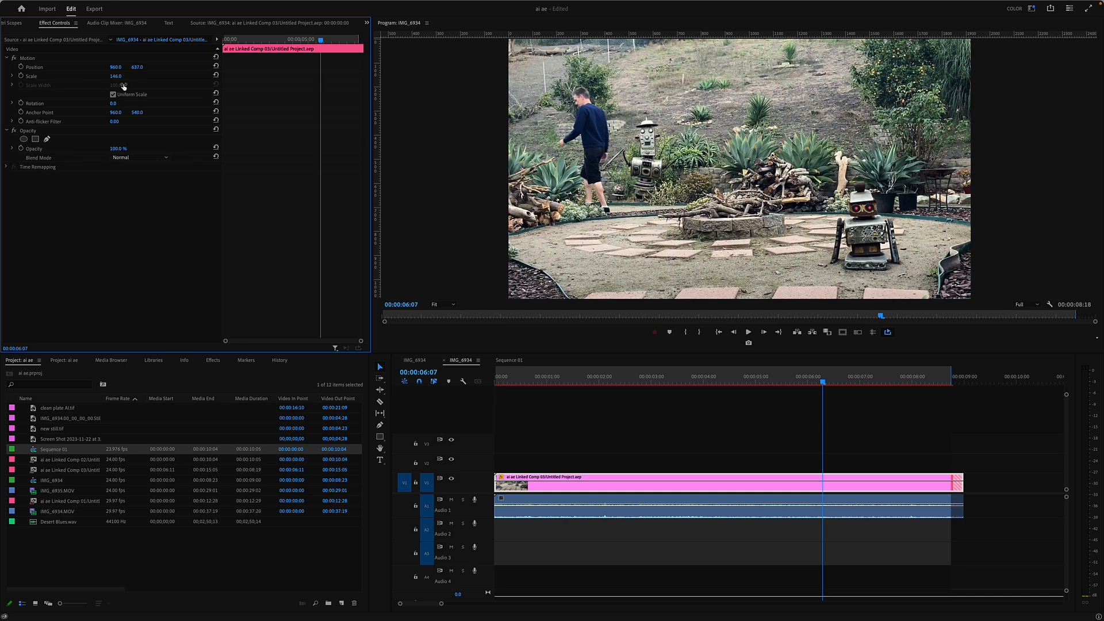
drag(114, 67, 4, 67)
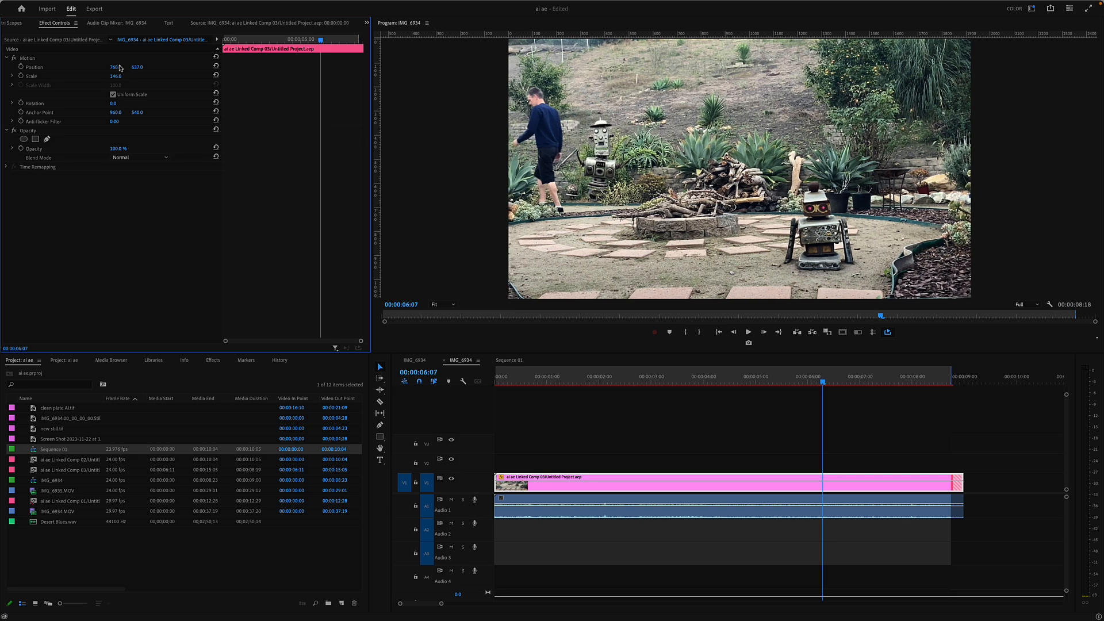
key(Home)
drag(115, 68, 23, 67)
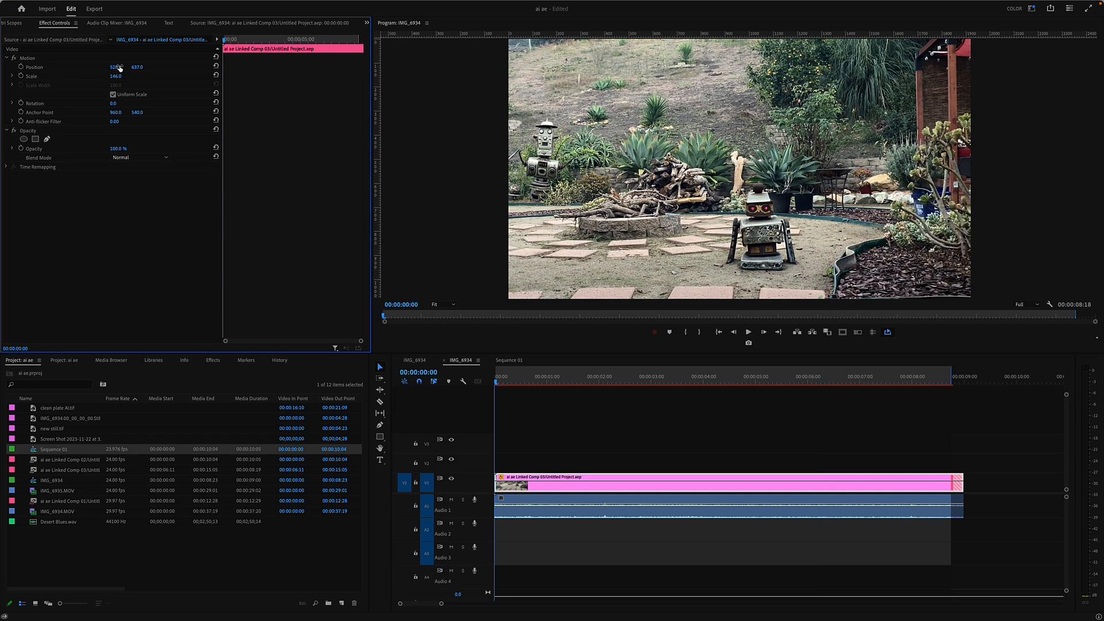
click(21, 67)
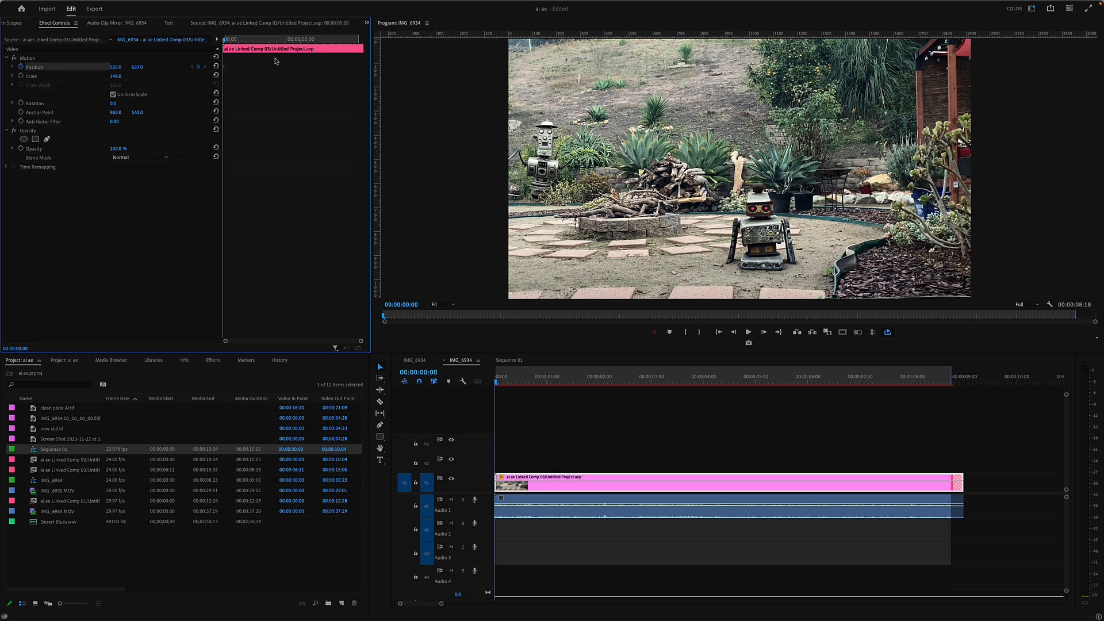
- Keyframe the clip's horizontal position to 1404 at 00:00:07:20 and play back the resulting pan from the start
drag(239, 39, 345, 41)
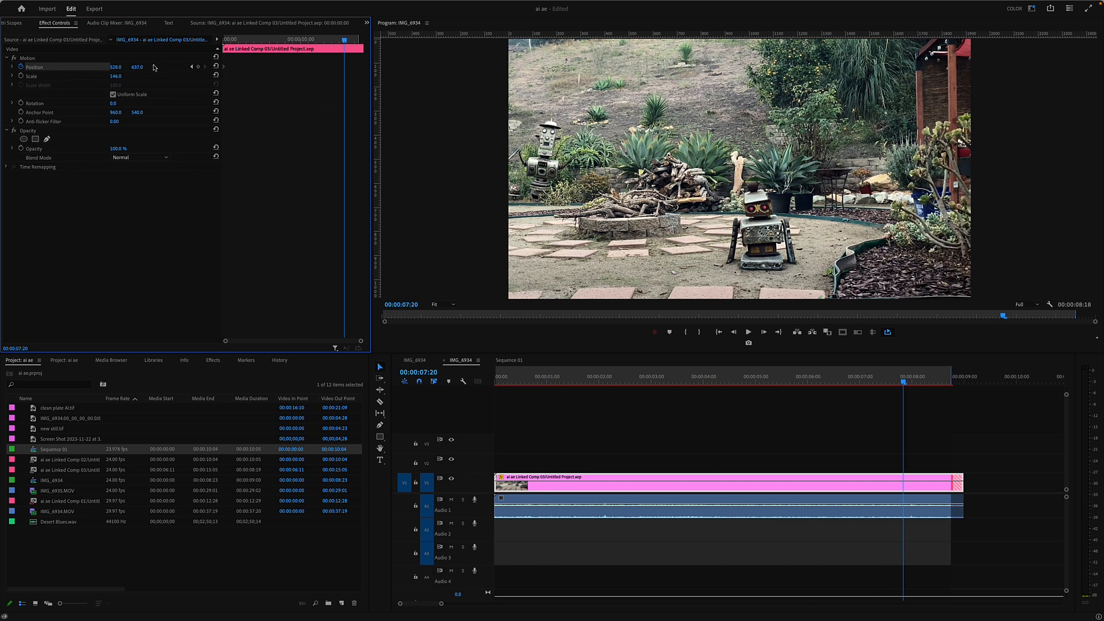
drag(116, 67, 523, 66)
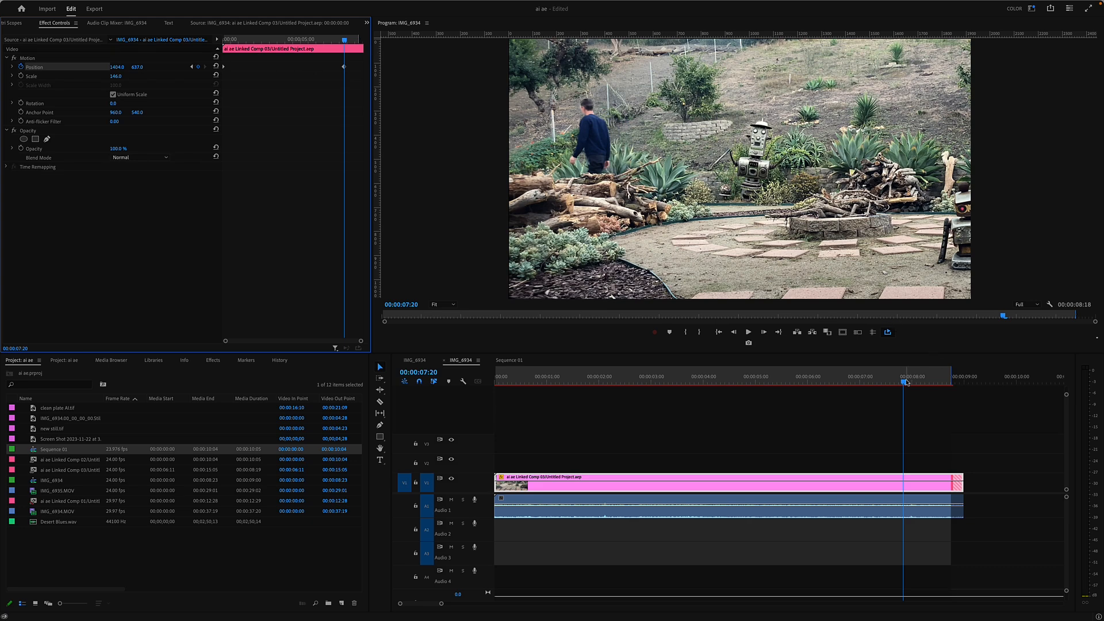
drag(906, 382, 434, 376)
key(space)
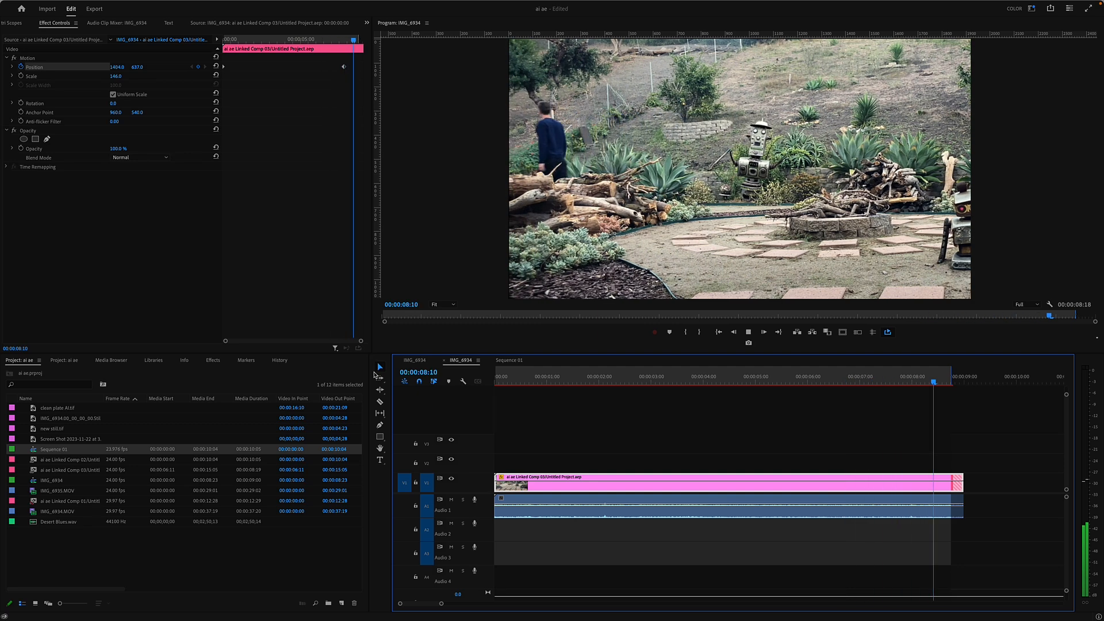
key(space)
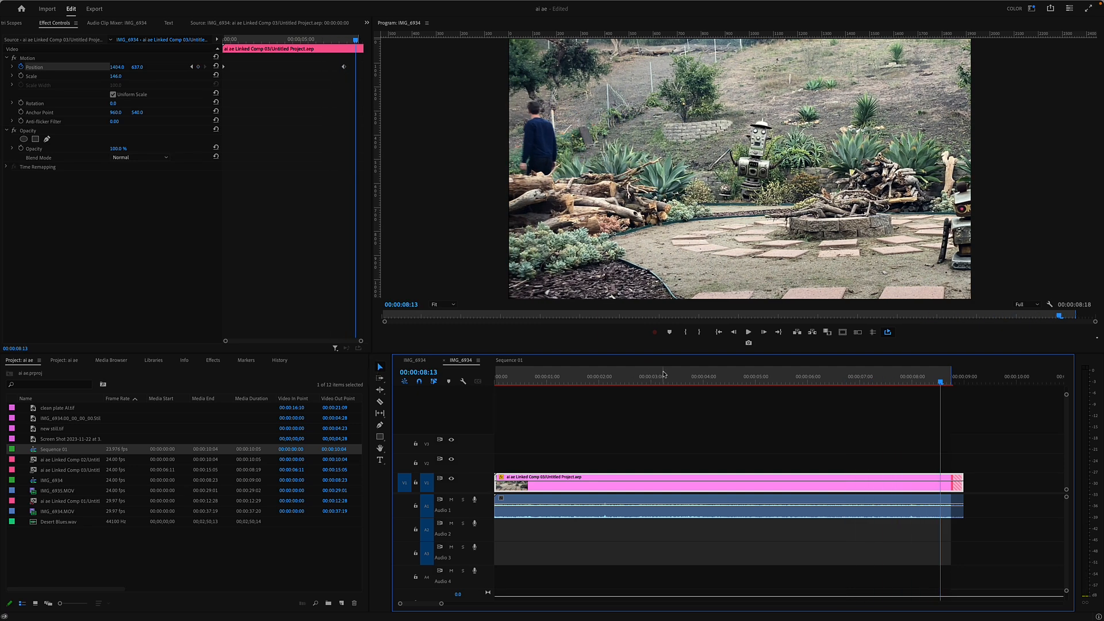